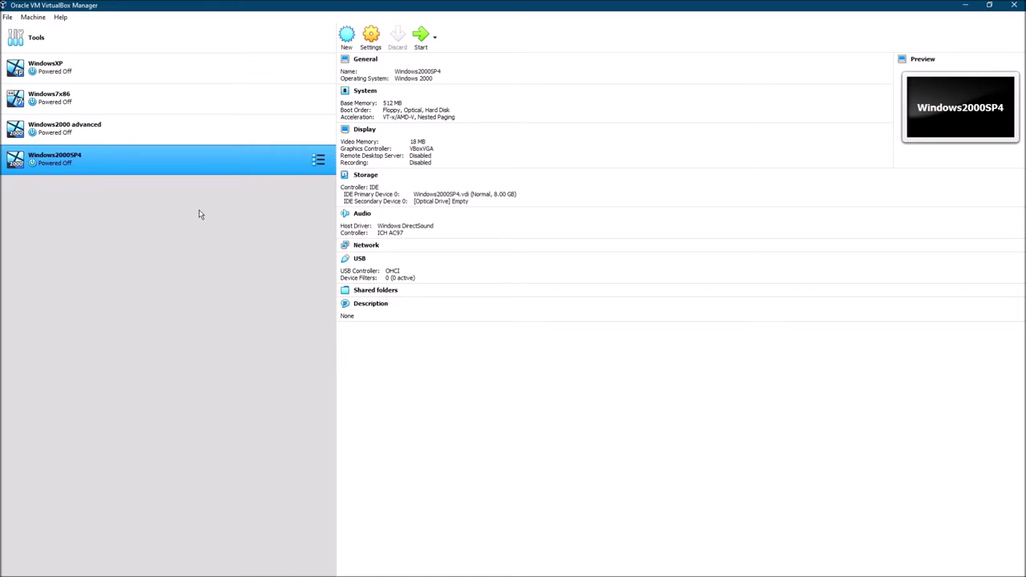
Open the Windows2000SP4 machine's settings and load Windows 2000 (SP4).iso into its empty optical drive.
right_click(182, 165)
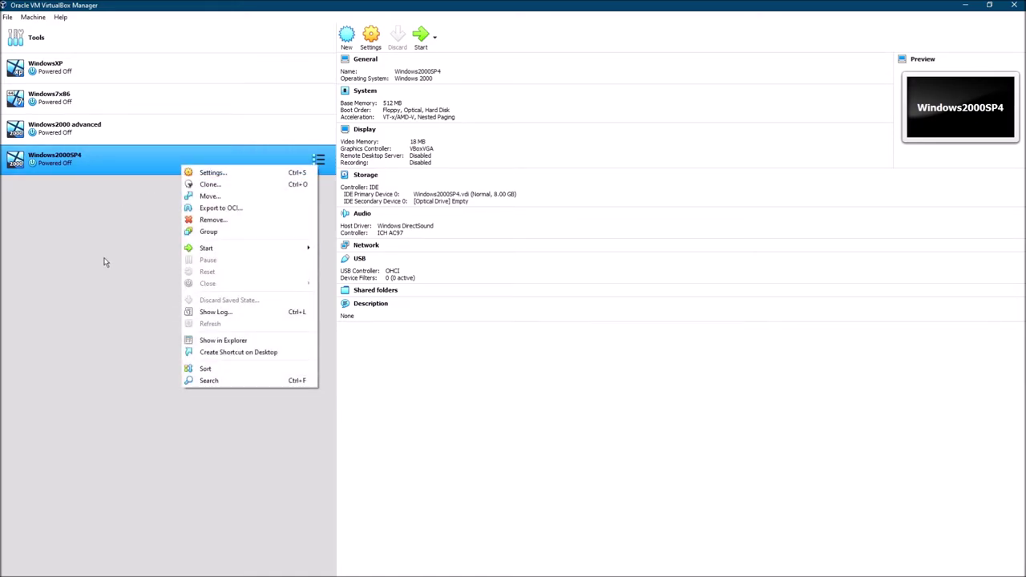
click(206, 174)
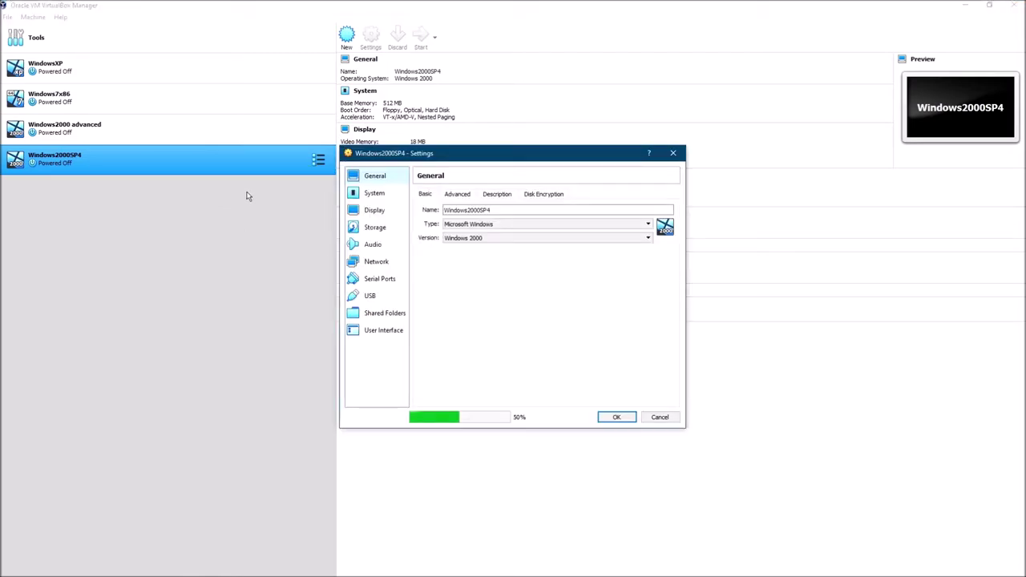
drag(462, 157, 346, 134)
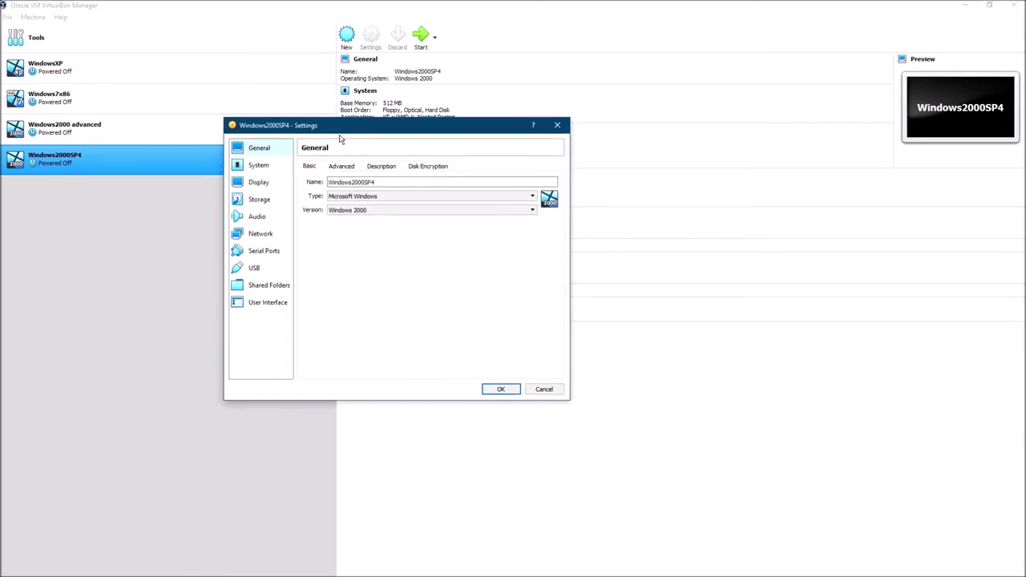
click(275, 184)
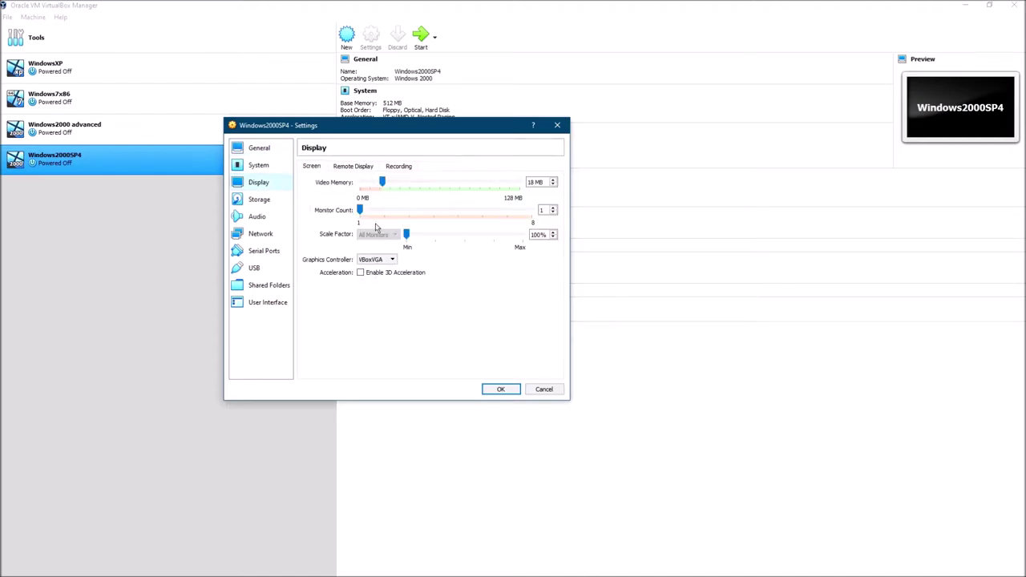
click(274, 202)
click(386, 190)
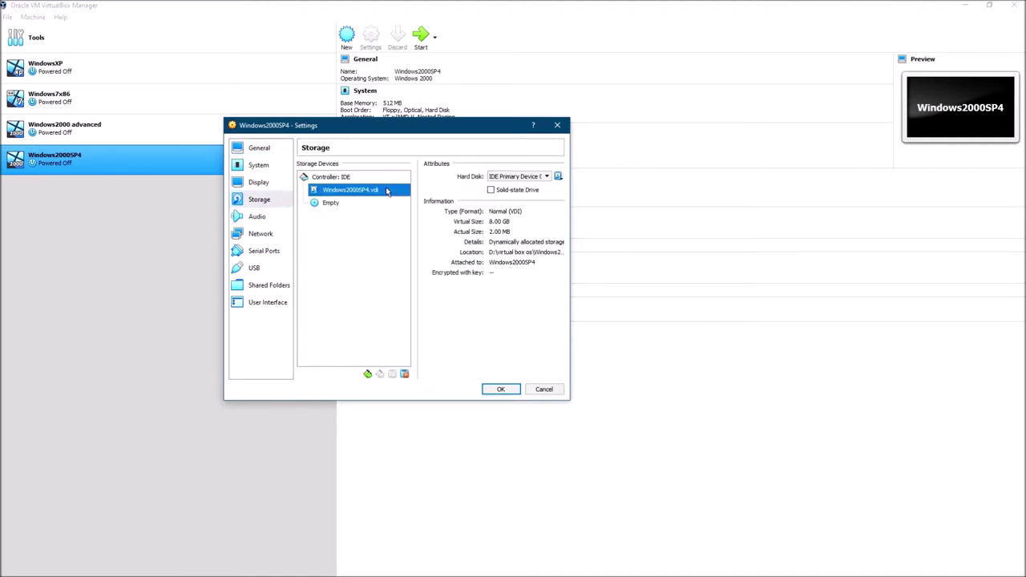
click(347, 203)
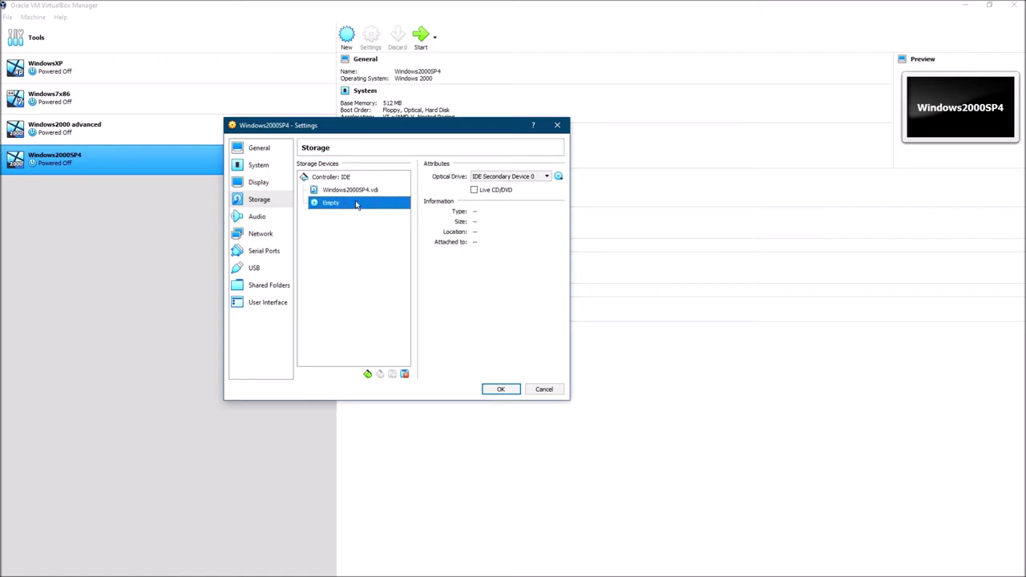
click(559, 176)
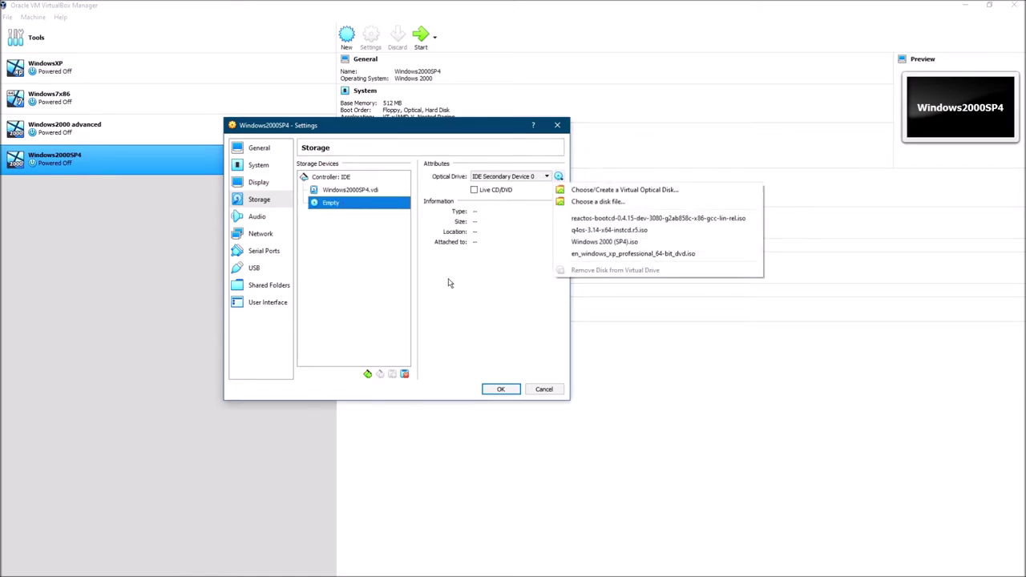
click(600, 242)
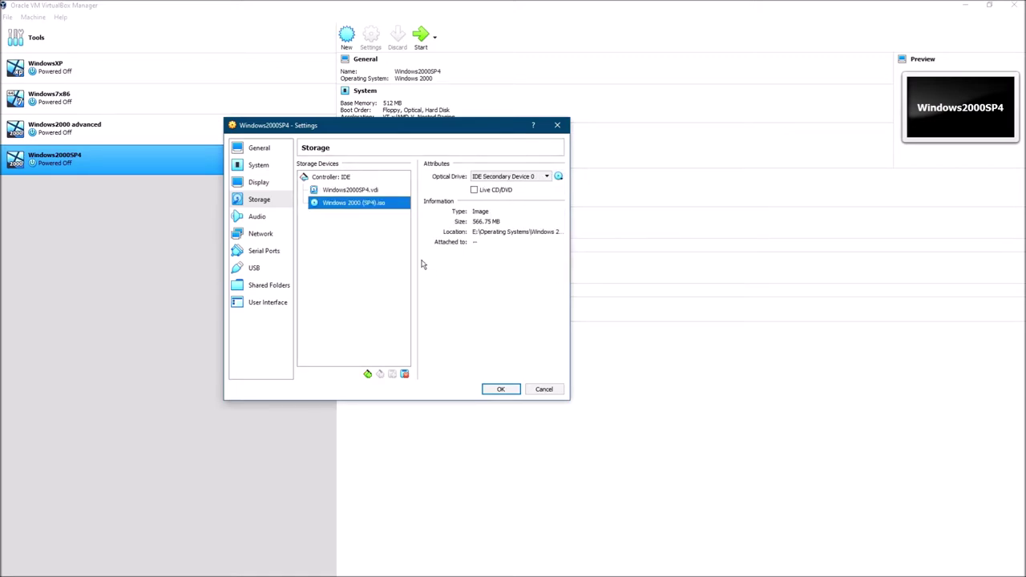
Set the virtual machine's video memory to 128 MB, review the System and General settings, and save the configuration.
click(259, 218)
click(268, 184)
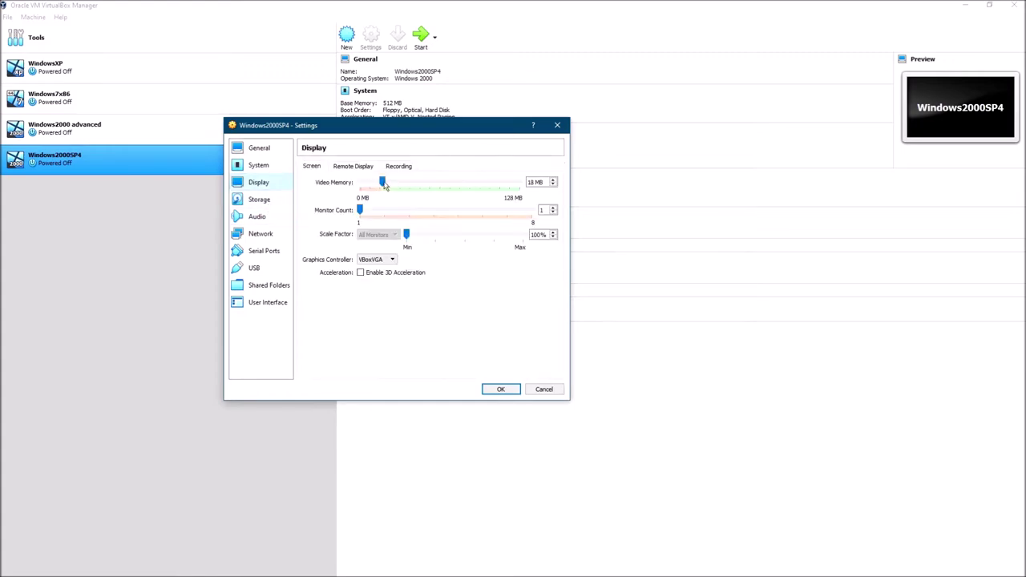
drag(384, 184, 614, 200)
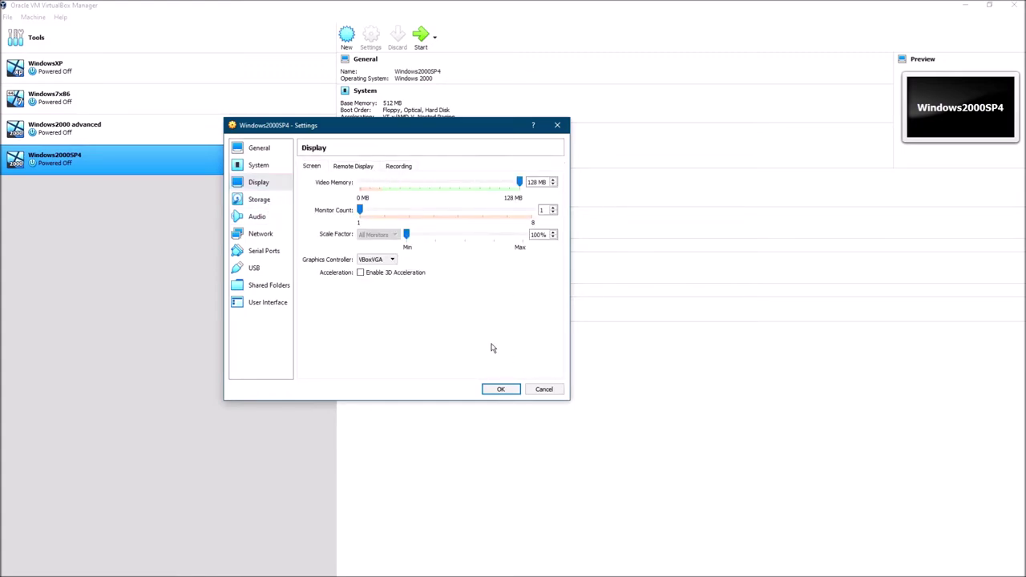
click(261, 165)
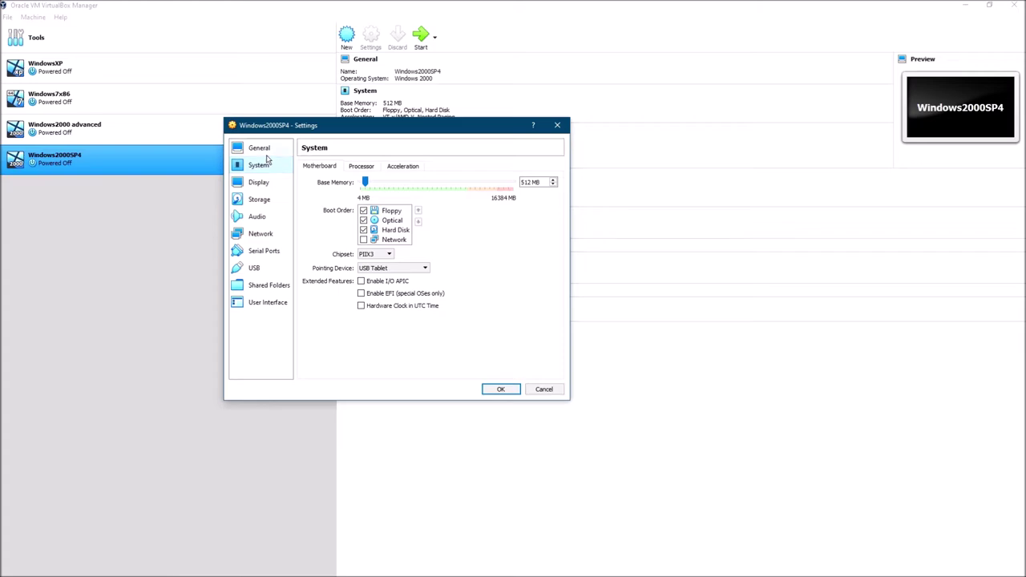
click(275, 154)
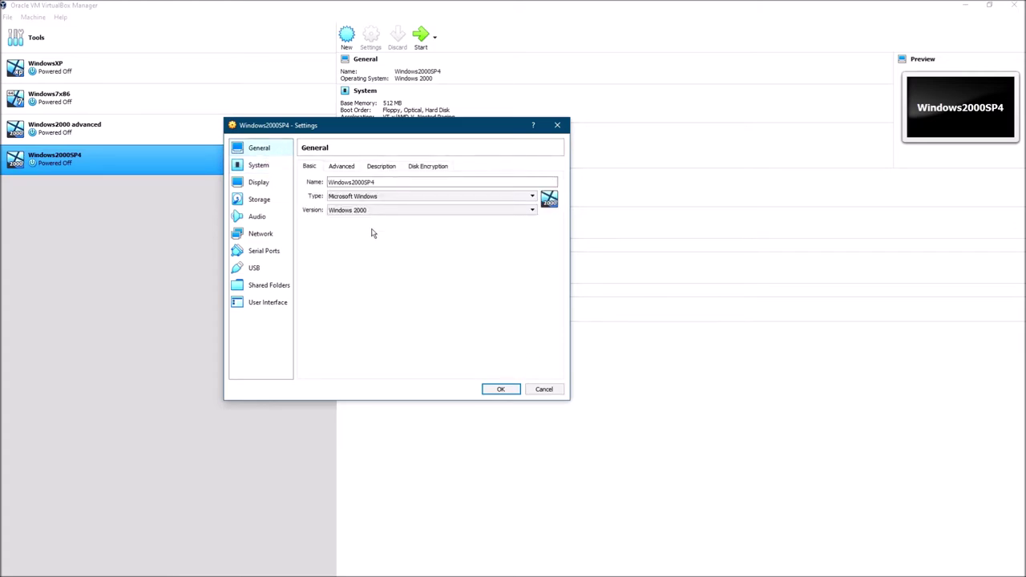
click(515, 391)
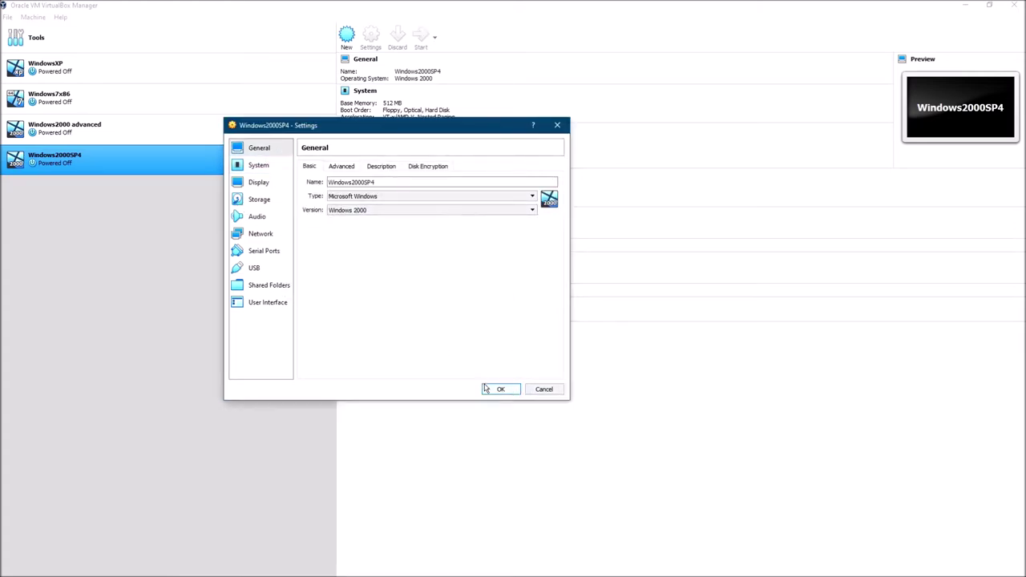
Start the Windows2000SP4 virtual machine and show it maximized in scaled mode.
double_click(158, 167)
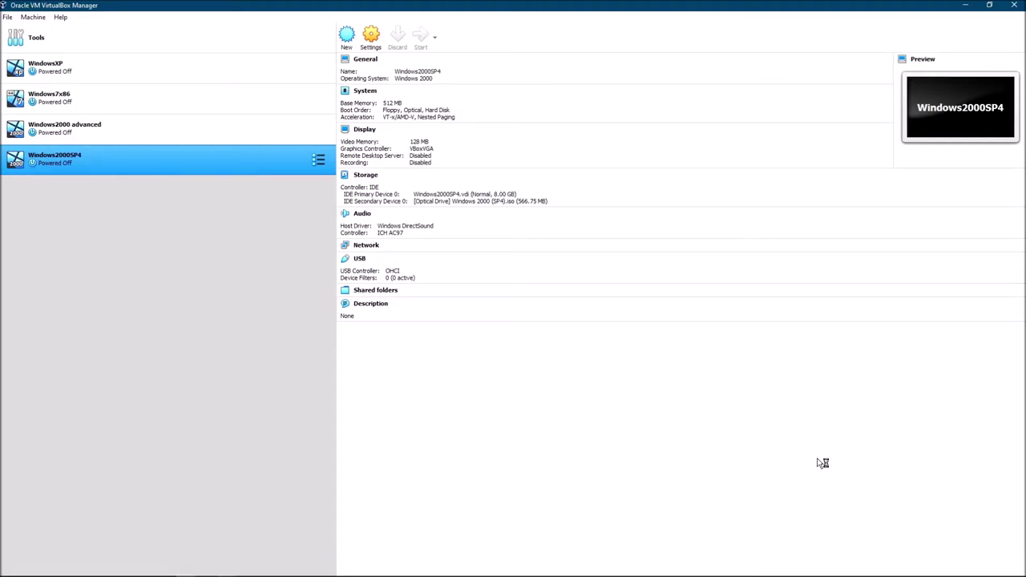
click(968, 4)
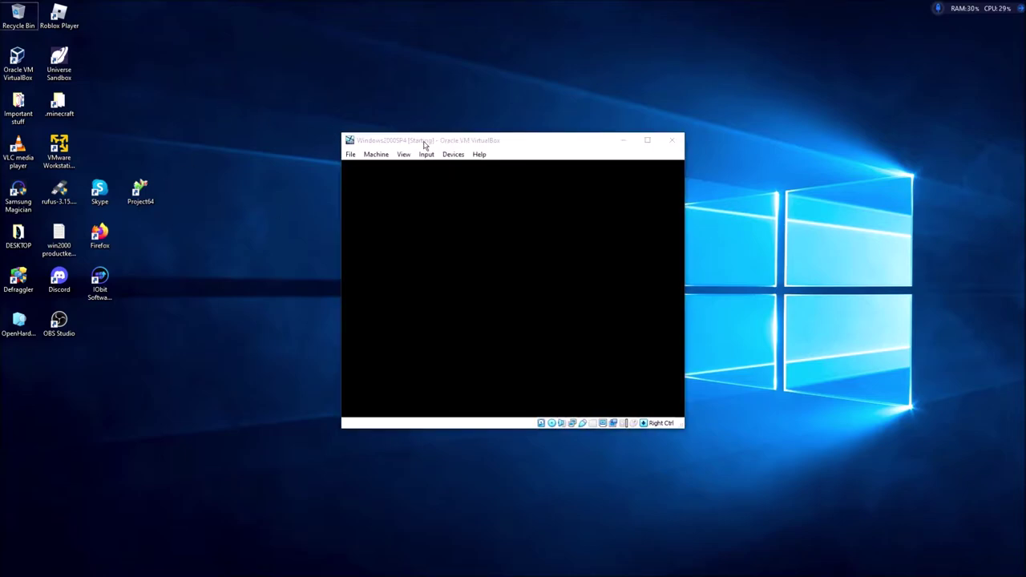
drag(424, 135, 361, 0)
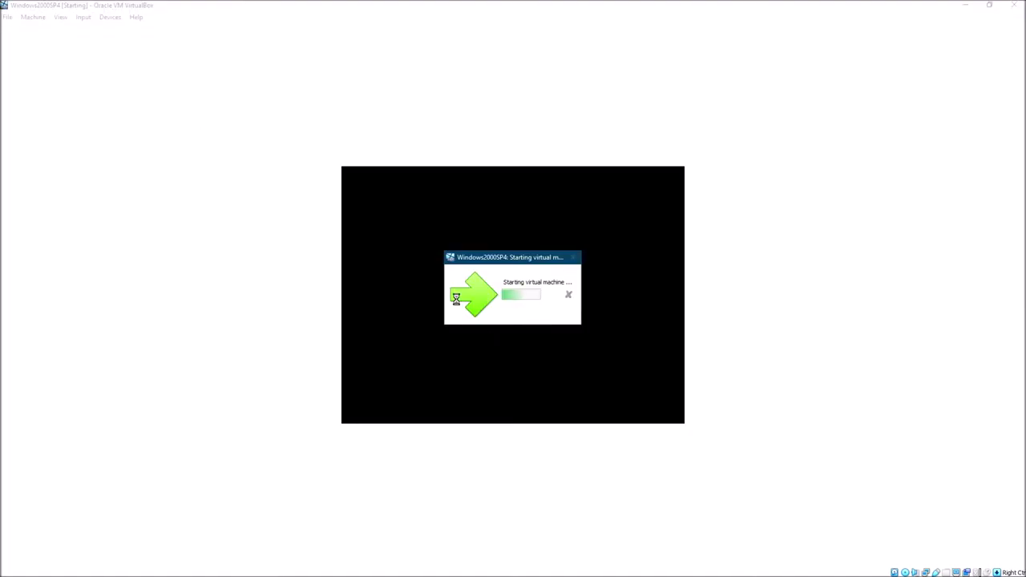
click(60, 17)
click(80, 51)
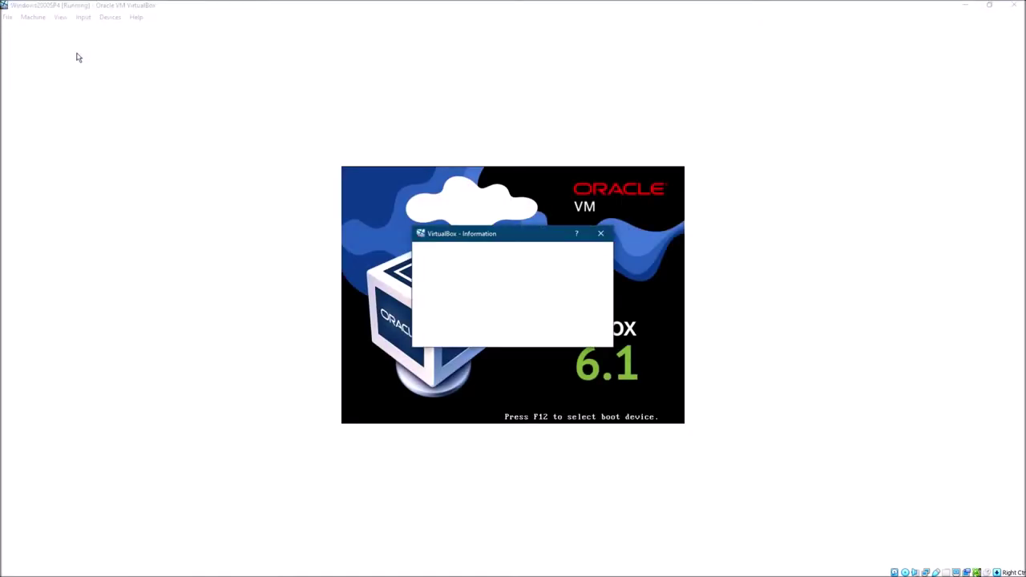
click(491, 335)
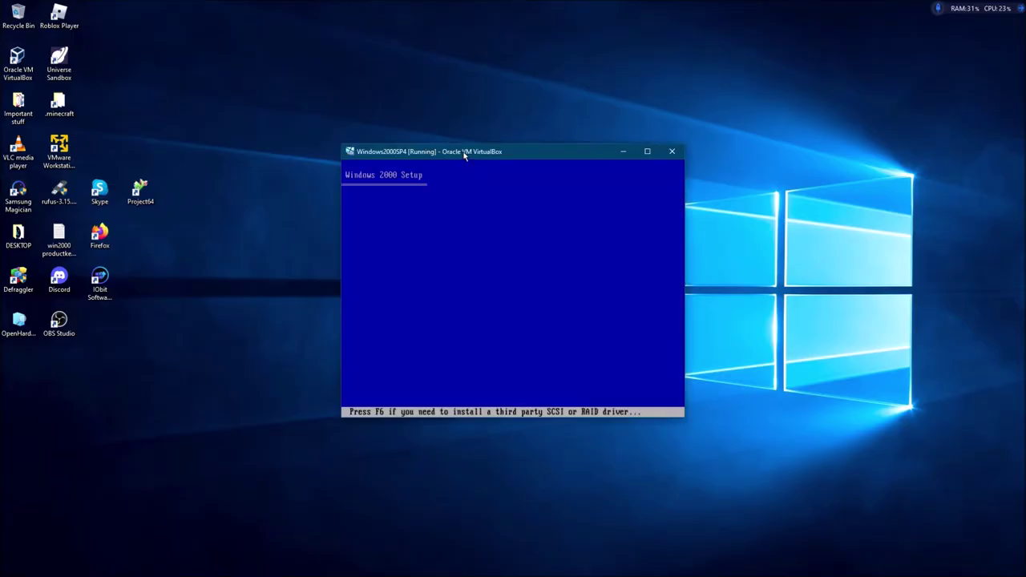
double_click(465, 152)
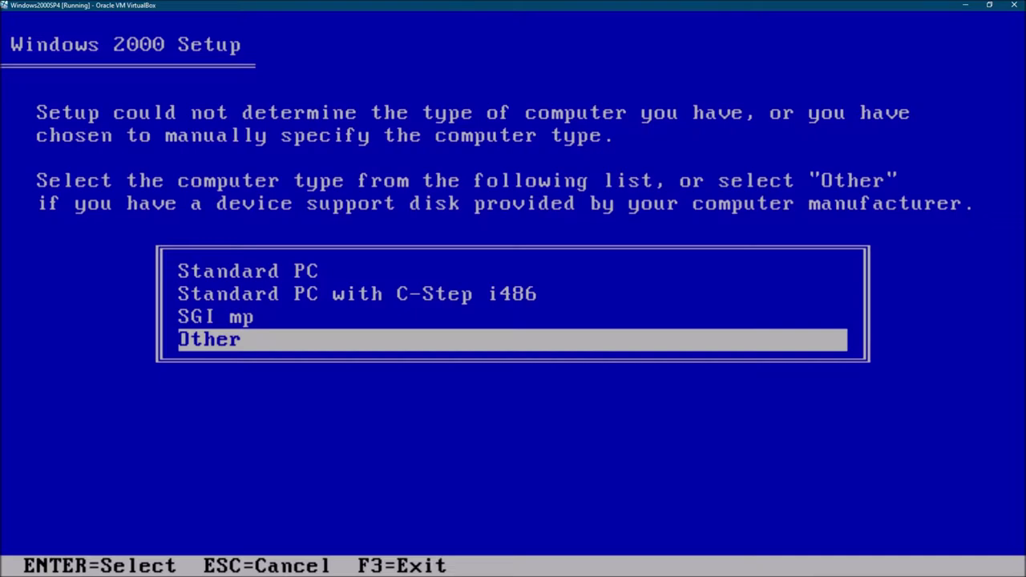
Choose Standard PC as the computer type in Windows 2000 Setup.
key(Up)
key(Up)
key(Up)
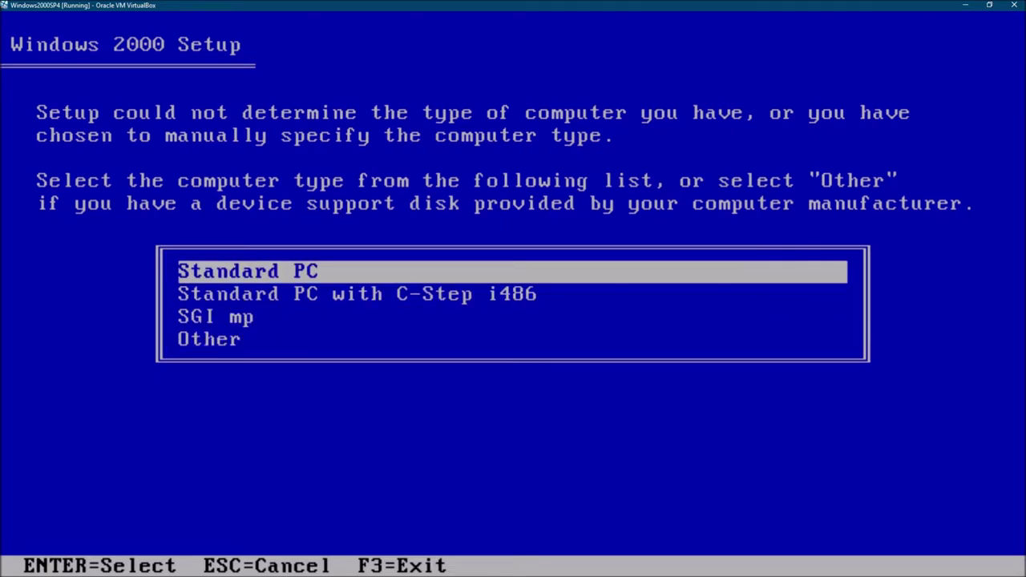
key(Return)
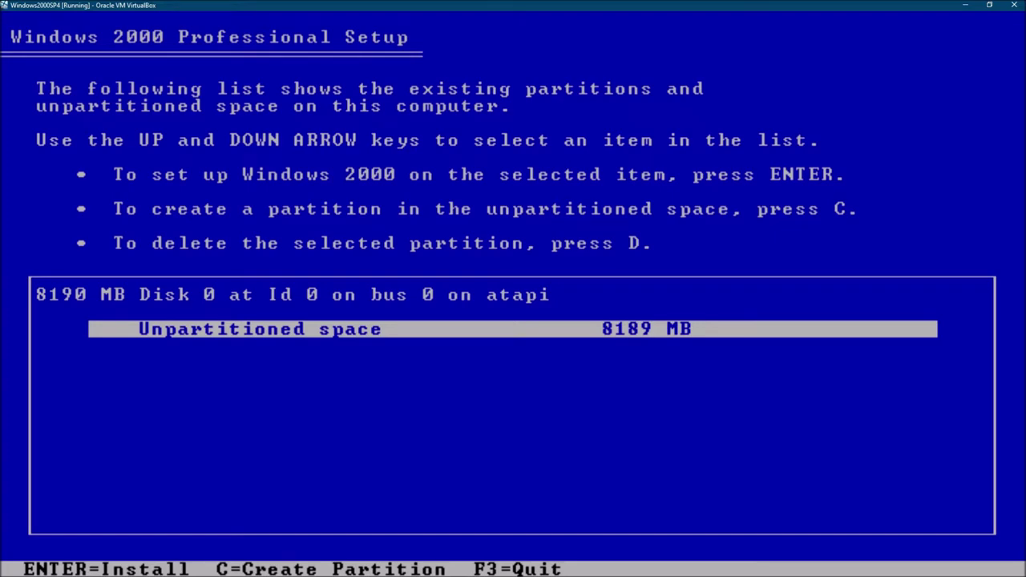
Install Windows 2000 on the unpartitioned space formatted with the NTFS file system, and restart the computer once this portion of Setup completes.
key(Return)
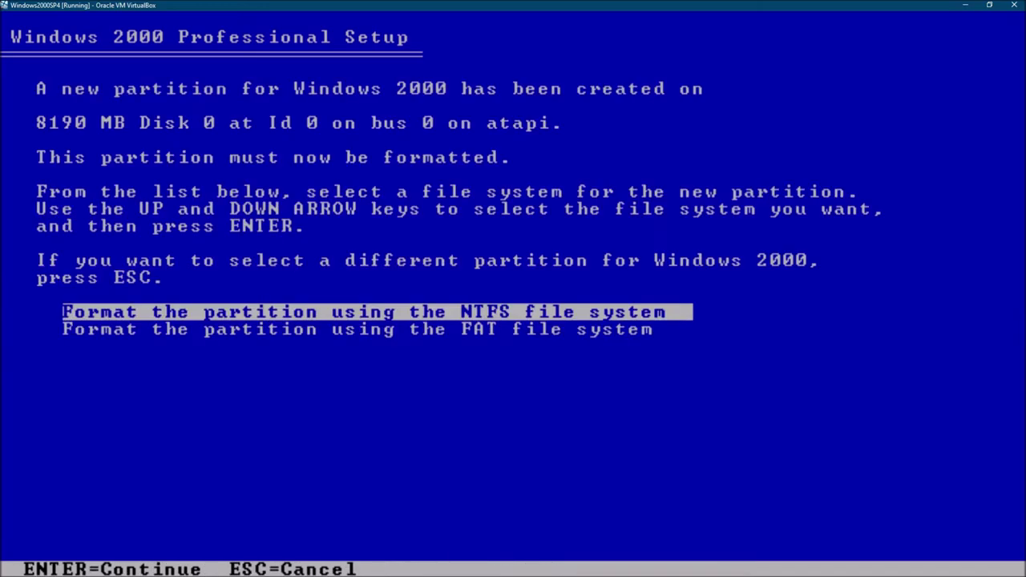
key(Return)
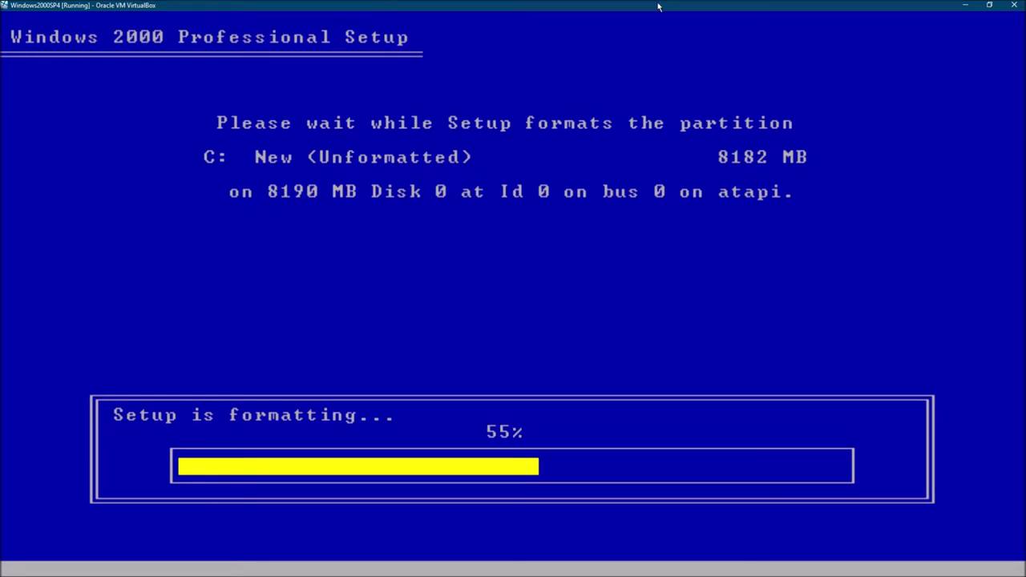
drag(660, 4, 503, 8)
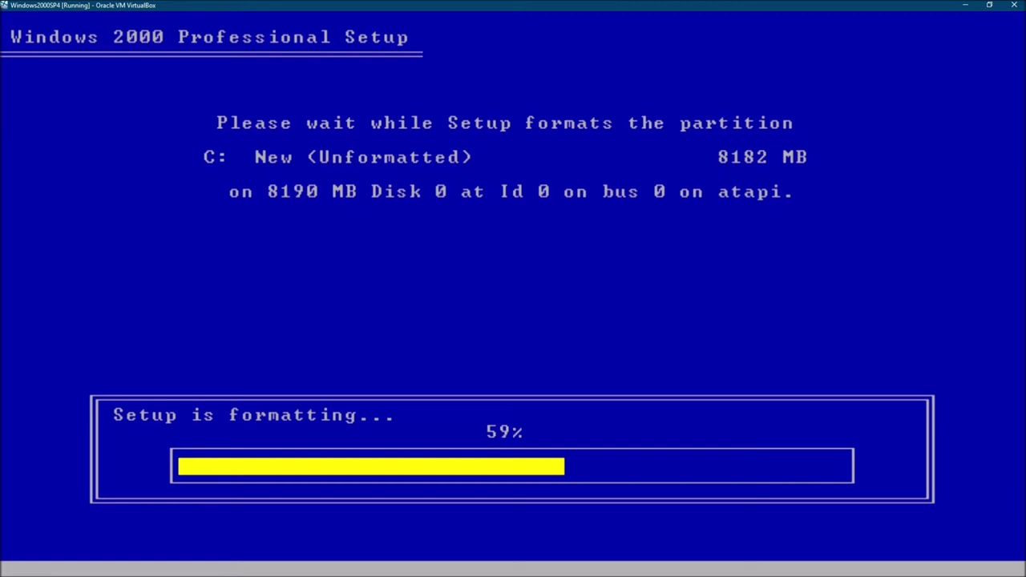
drag(499, 4, 353, 4)
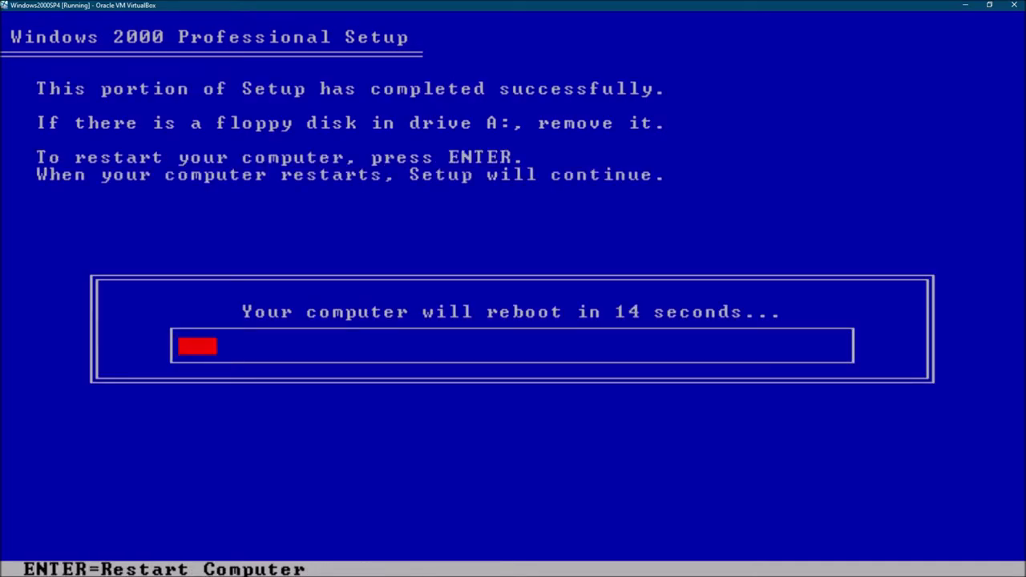
key(Return)
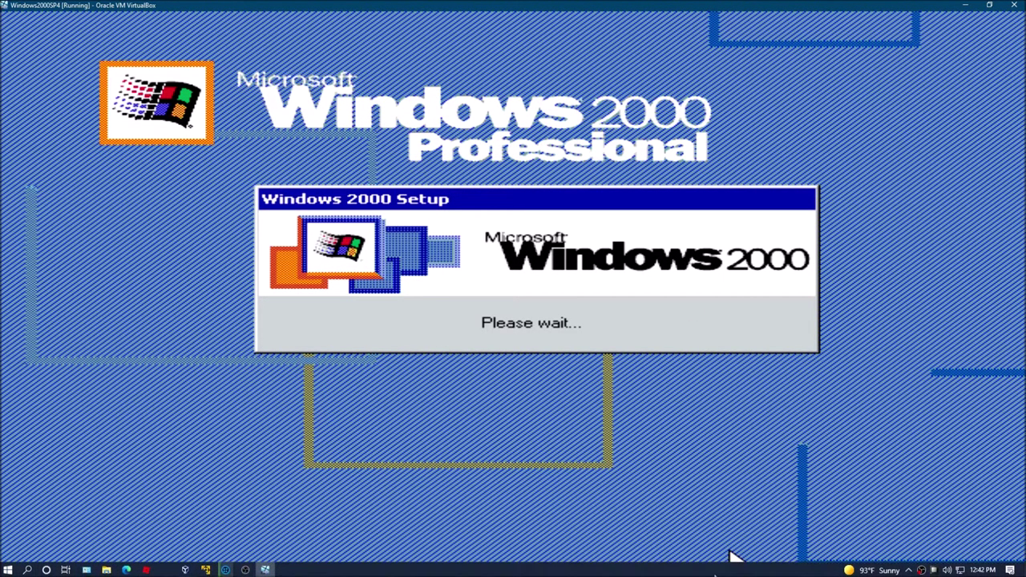
Examine the host's sensor readings in Open Hardware Monitor, and minimize its window.
right_click(934, 570)
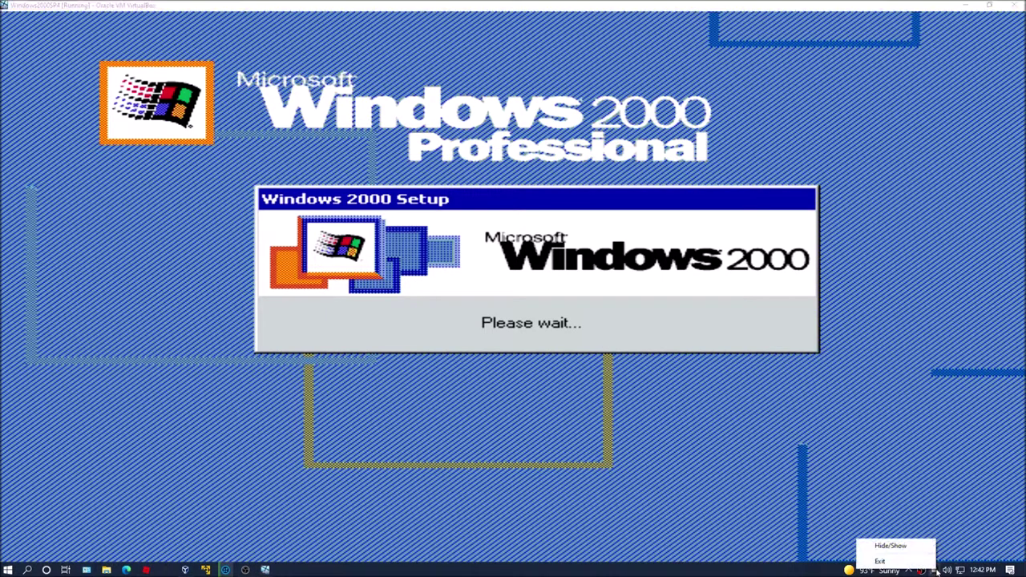
click(889, 546)
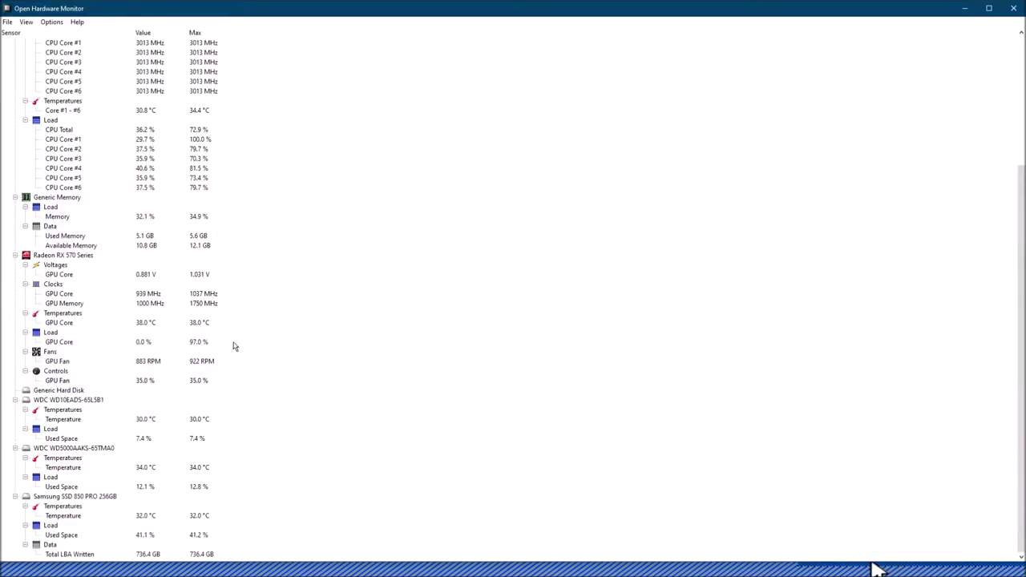
click(965, 8)
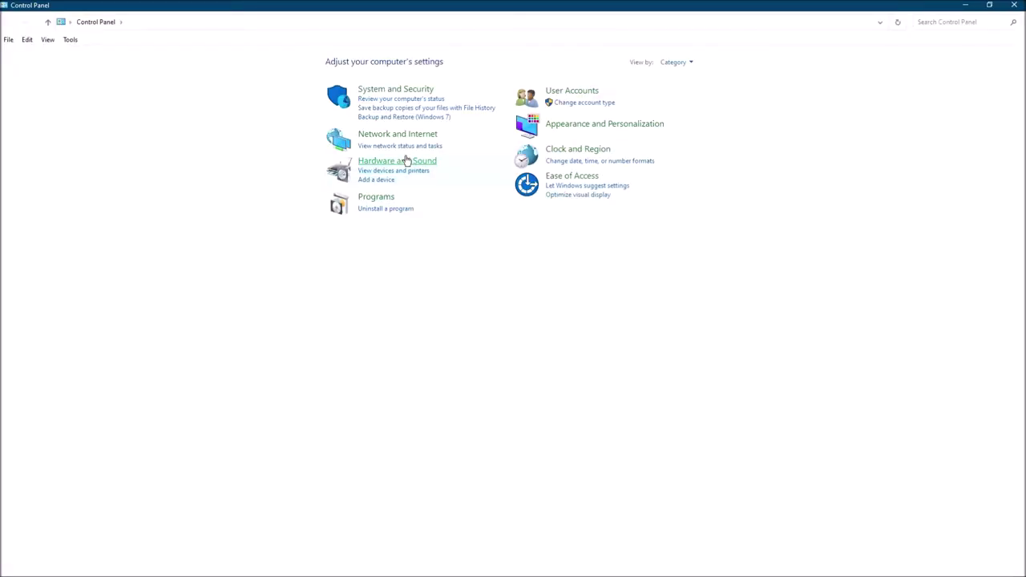
Open the Hardware and Sound settings in the host's Control Panel.
click(406, 160)
click(165, 144)
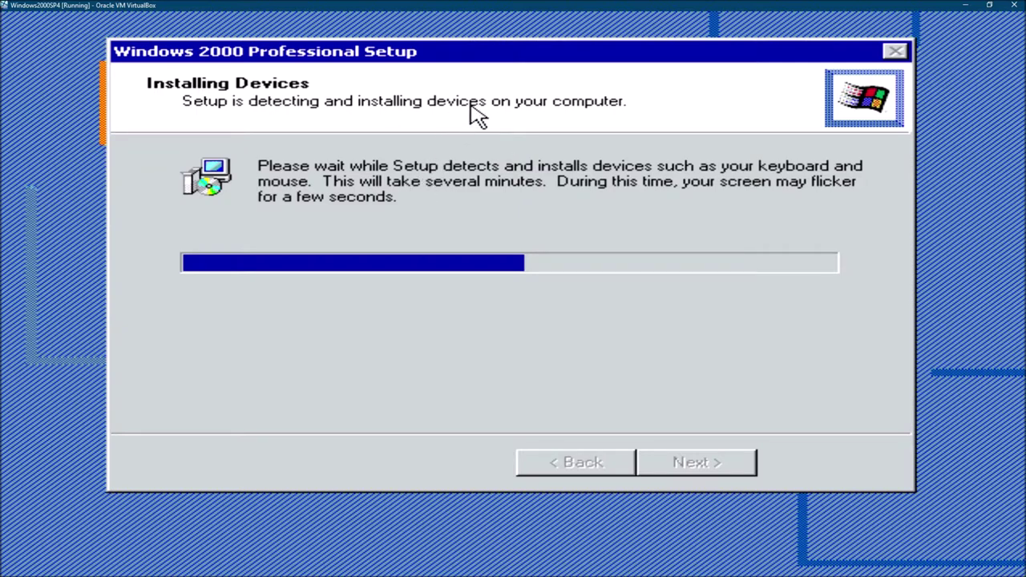
Switch to OBS to check the running recording, and return to the virtual machine during device installation.
mouse_move(488, 58)
mouse_down()
mouse_move(442, 51)
mouse_move(475, 69)
mouse_move(476, 56)
mouse_up()
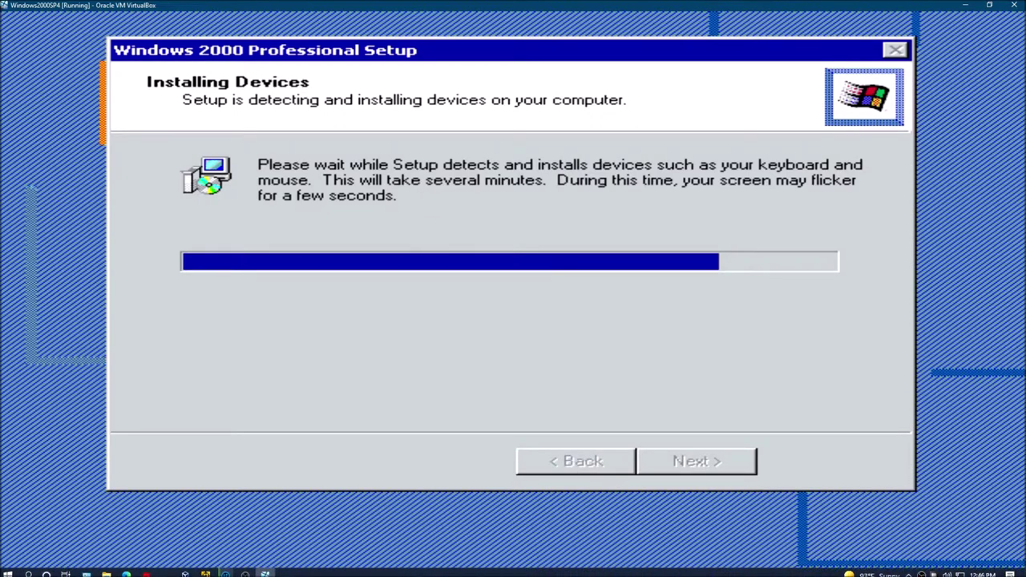
mouse_move(247, 571)
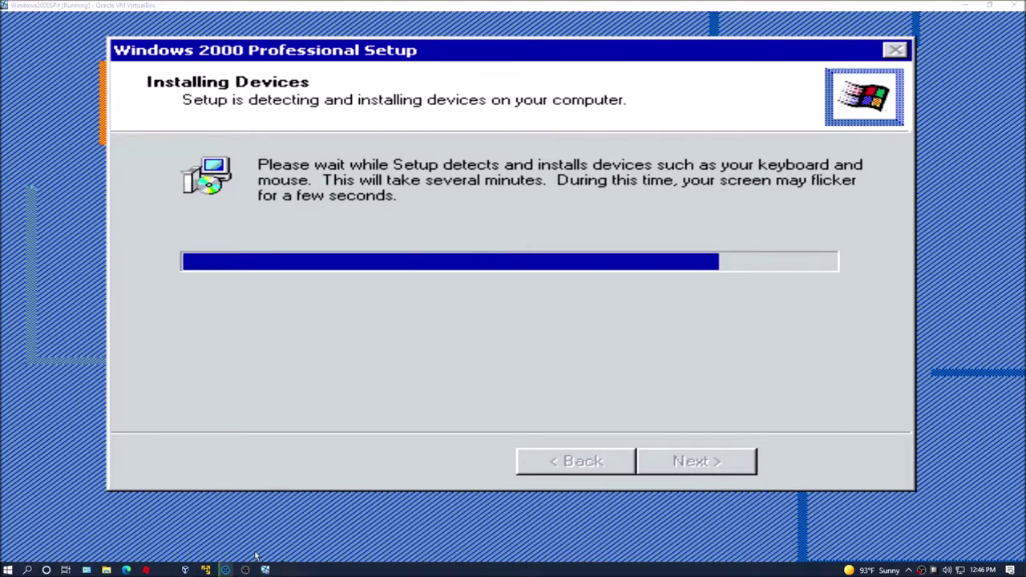
click(246, 570)
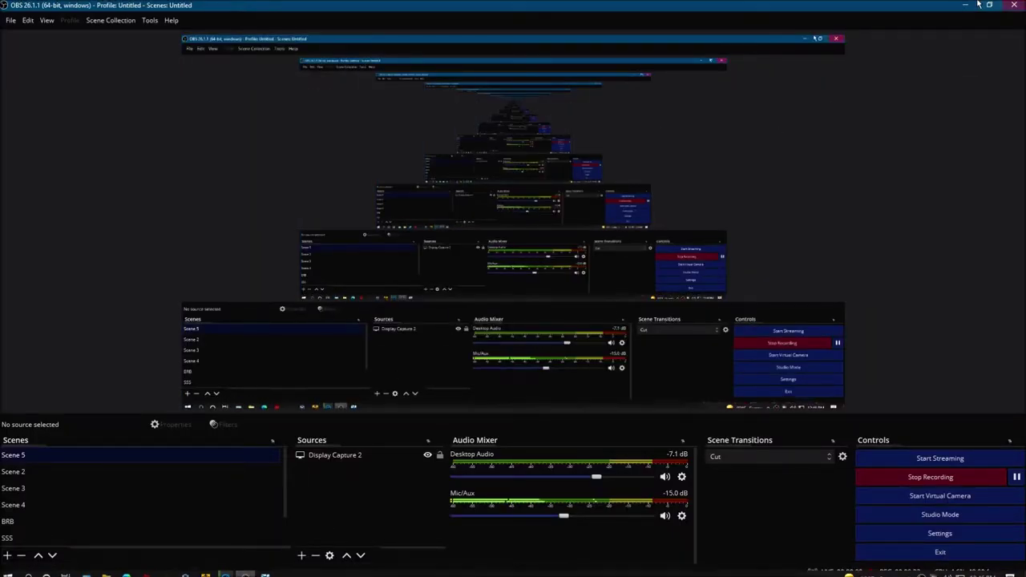
key(alt+Tab)
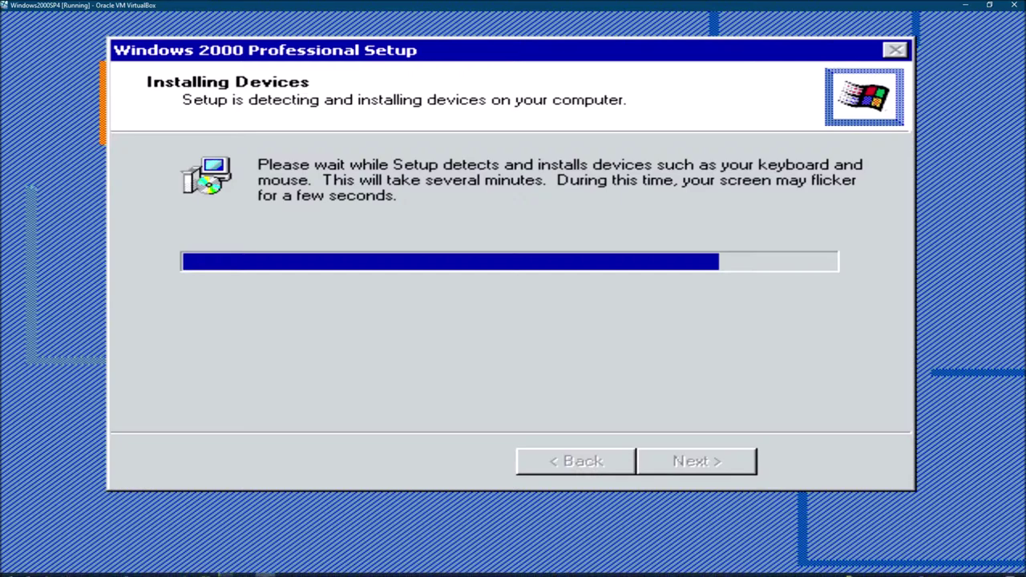
mouse_move(225, 569)
mouse_move(231, 538)
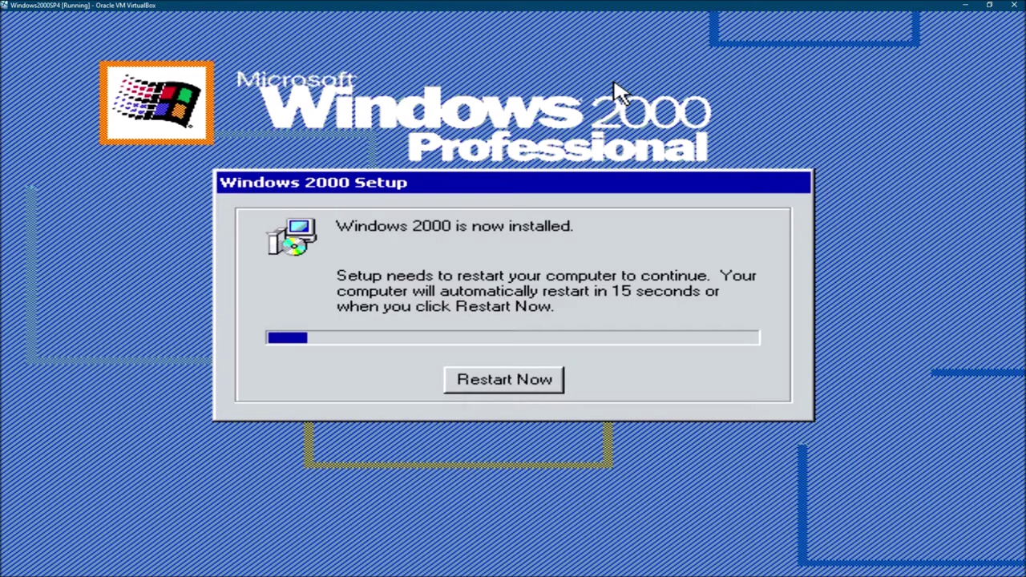
Restart the virtual machine immediately to complete the Windows 2000 installation.
click(521, 389)
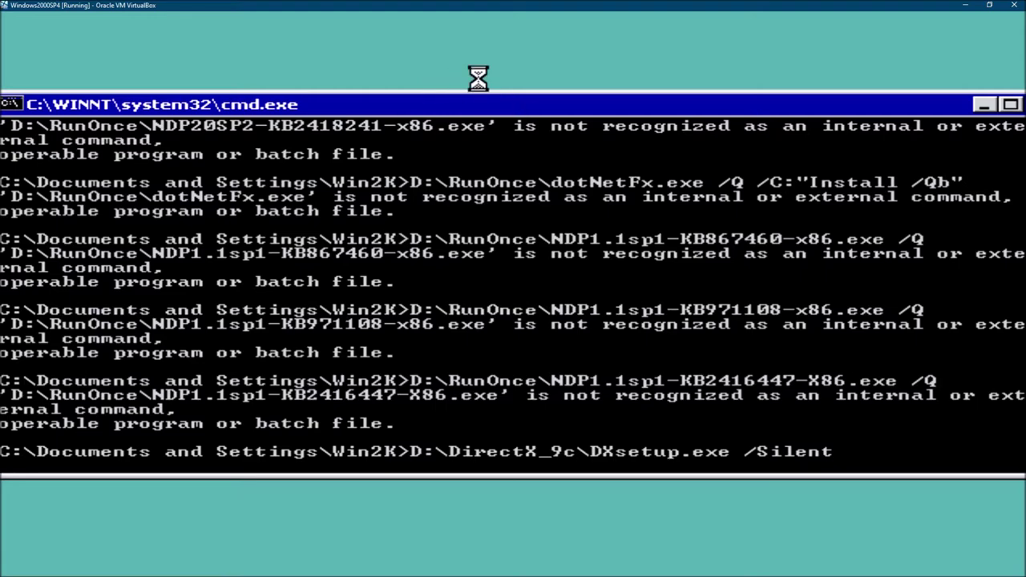
Reposition the command window so it fits on the guest desktop, and look through the output of the RunOnce setup commands.
mouse_move(483, 104)
mouse_down()
mouse_move(556, 103)
mouse_move(488, 105)
mouse_up()
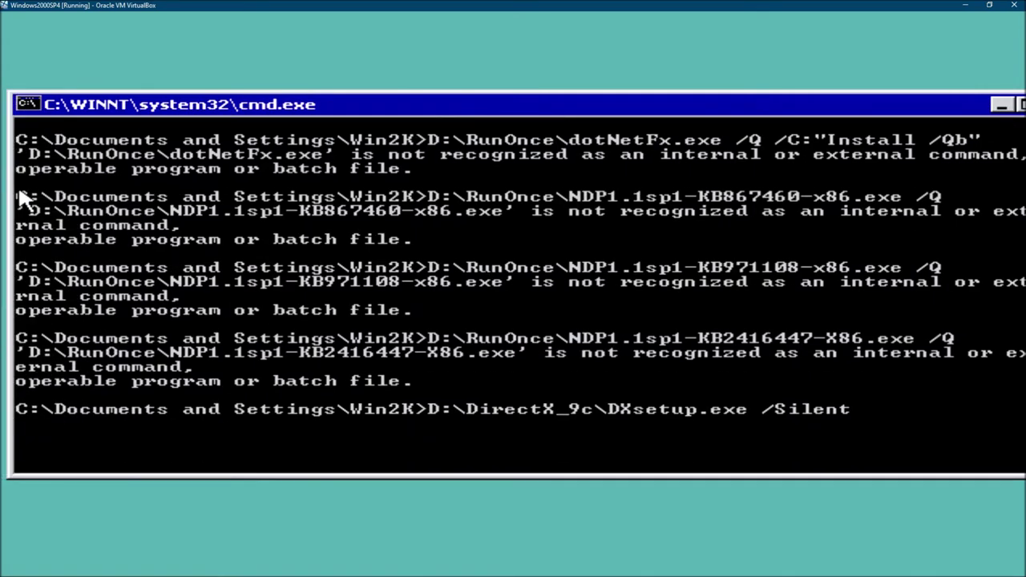
drag(8, 196, 64, 197)
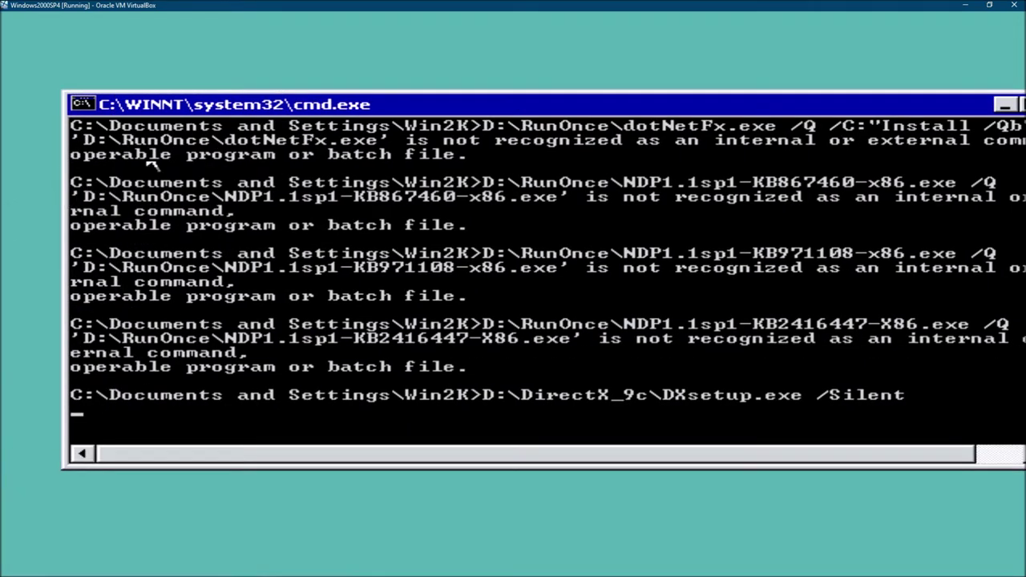
drag(420, 109, 376, 101)
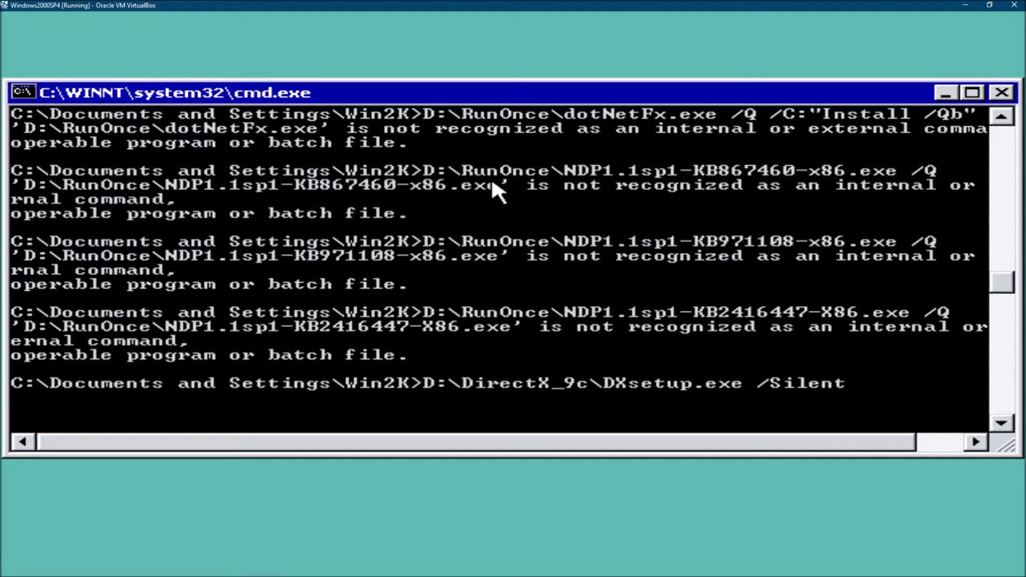
scroll(702, 238, down, 6)
scroll(703, 233, down, 3)
scroll(703, 233, up, 5)
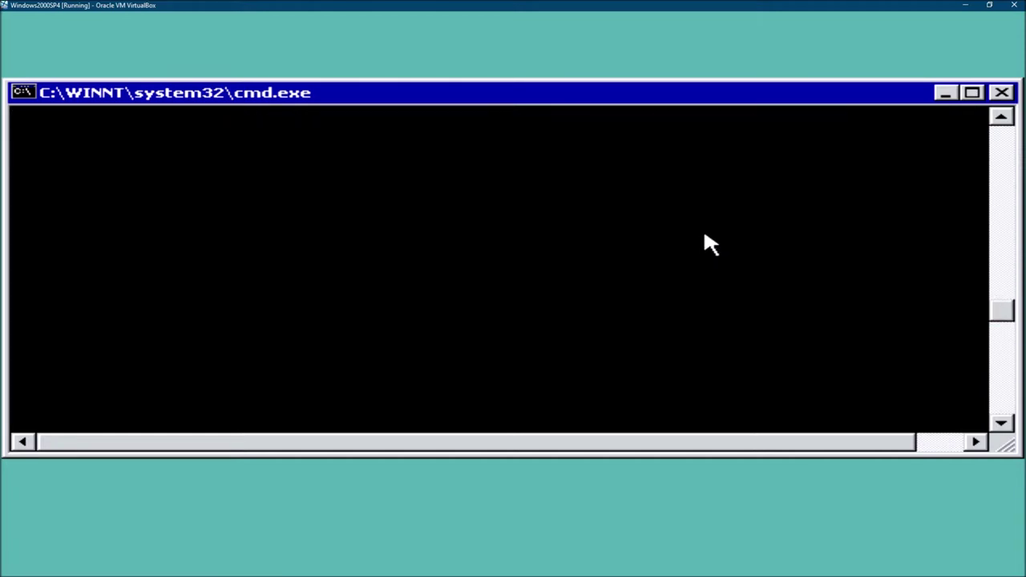
scroll(864, 290, down, 10)
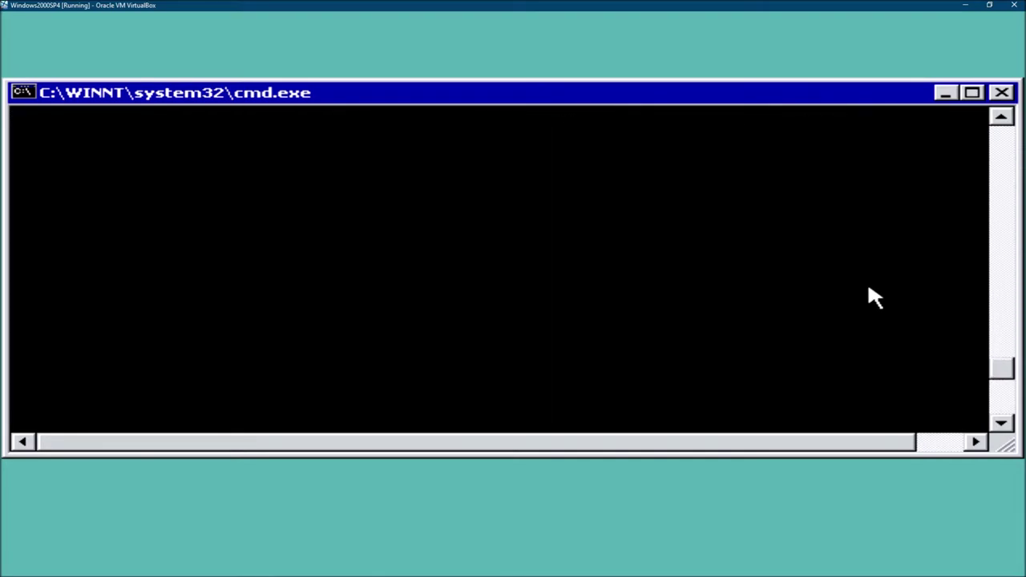
scroll(860, 289, up, 10)
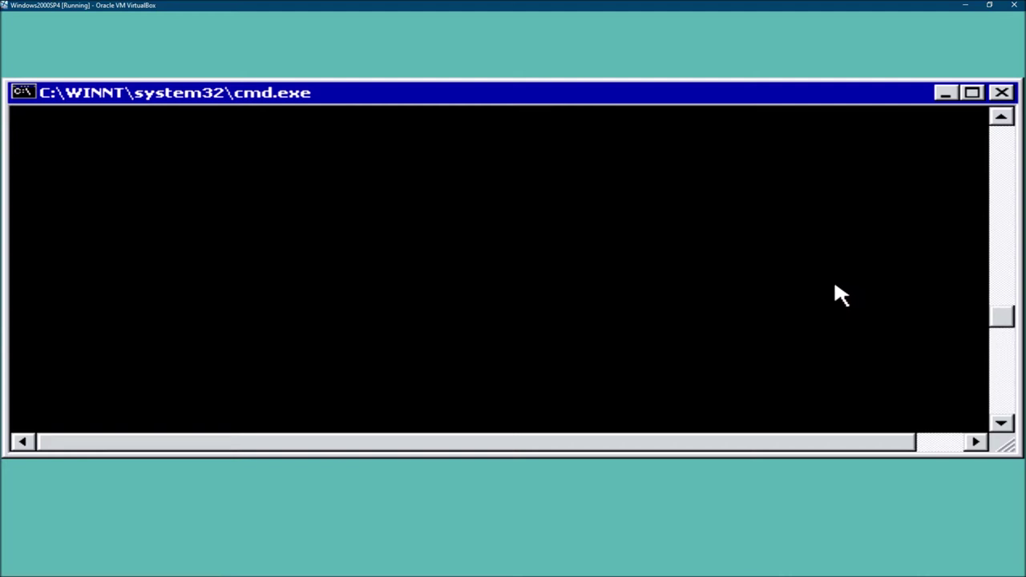
scroll(834, 283, up, 5)
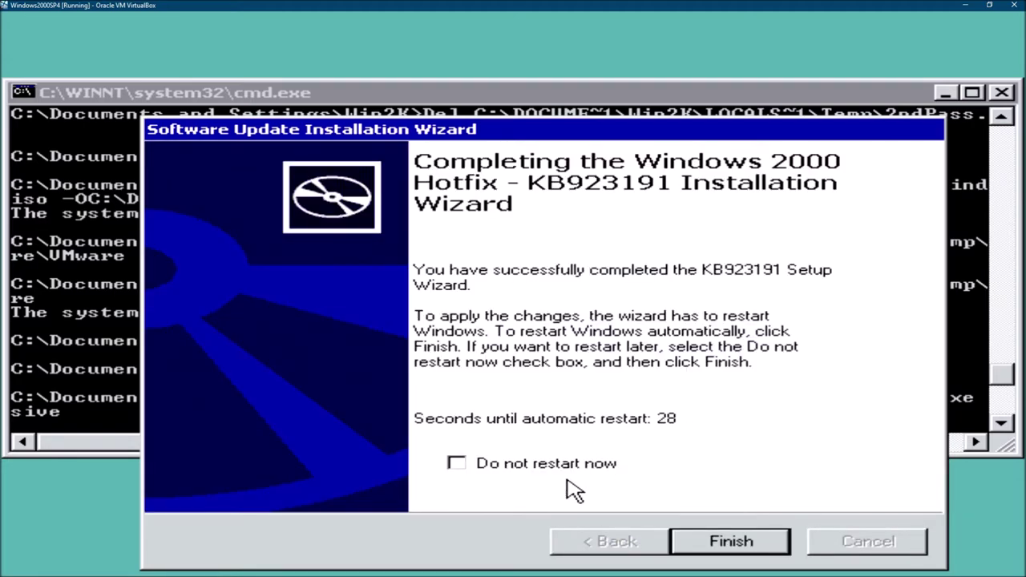
Finish the Windows 2000 Hotfix KB923191 installation wizard, letting it restart Windows.
click(750, 543)
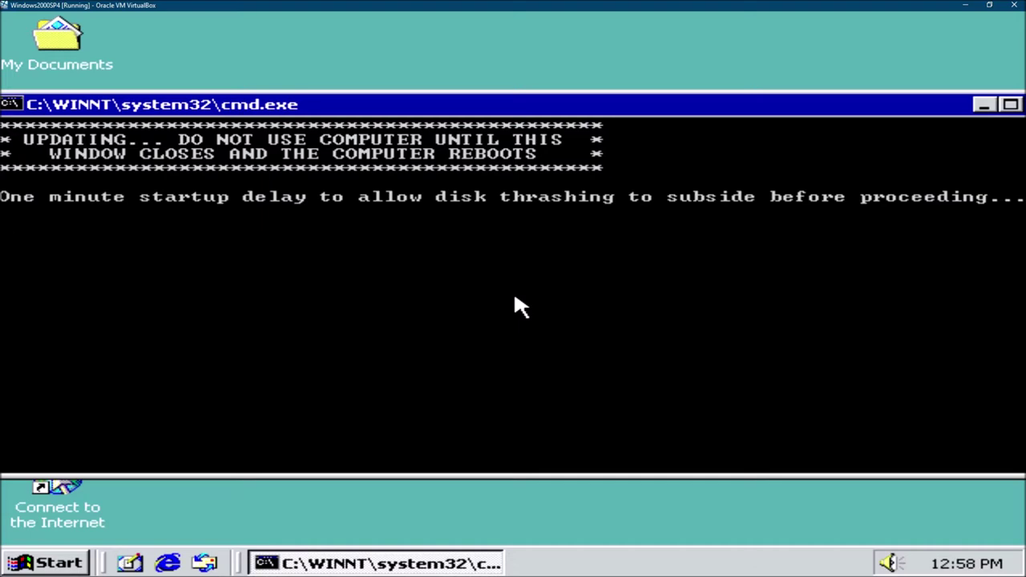
Check the guest's sound levels in the full Volume Control mixer and the taskbar volume slider, closing each without changes.
click(892, 564)
double_click(890, 564)
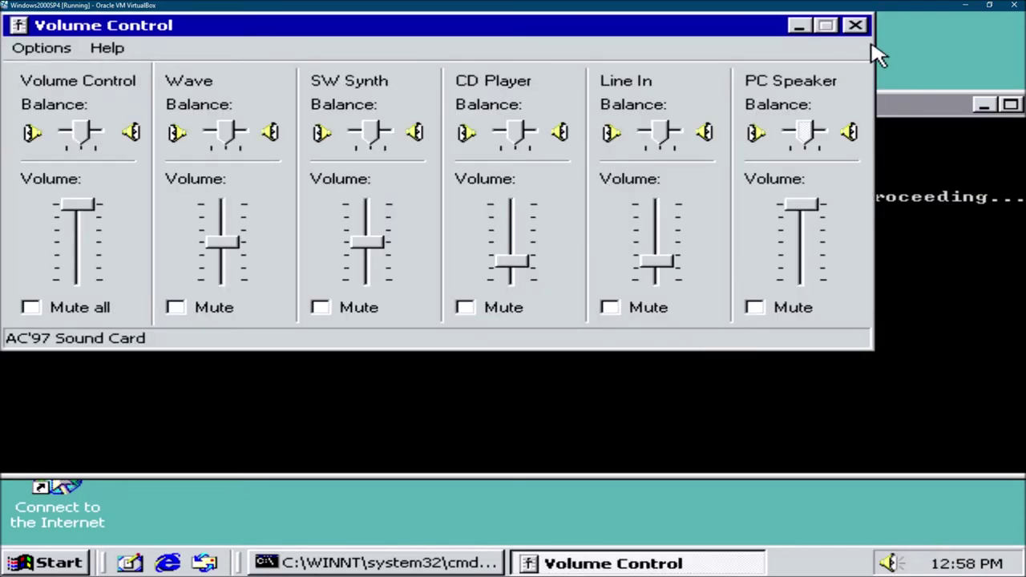
click(856, 27)
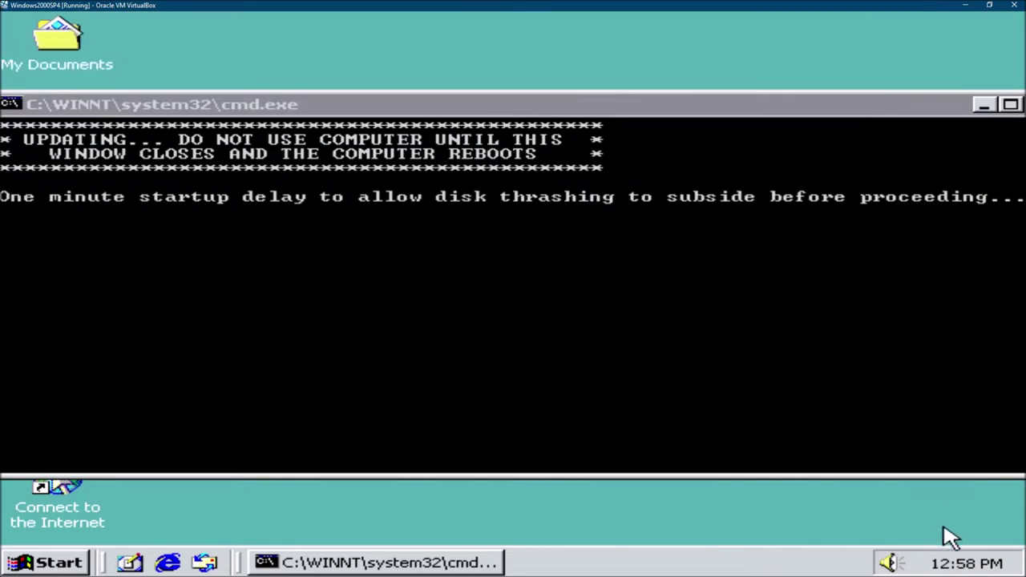
right_click(892, 565)
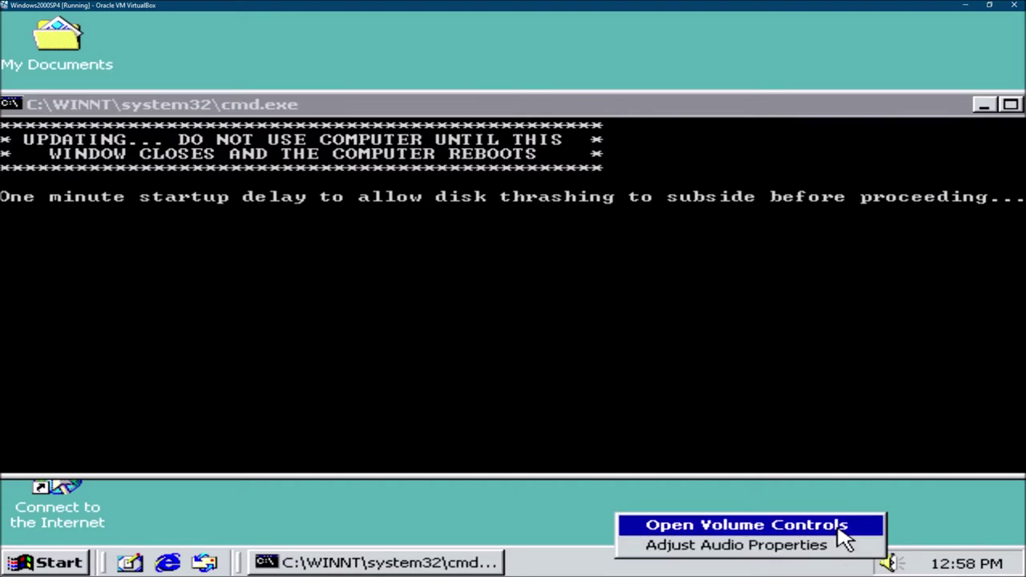
click(841, 529)
click(856, 26)
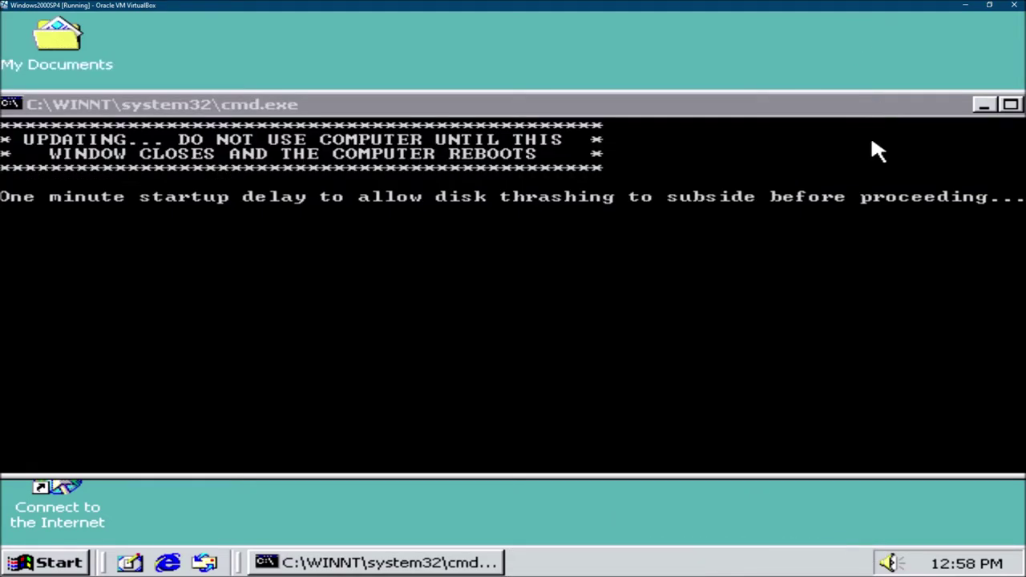
click(892, 564)
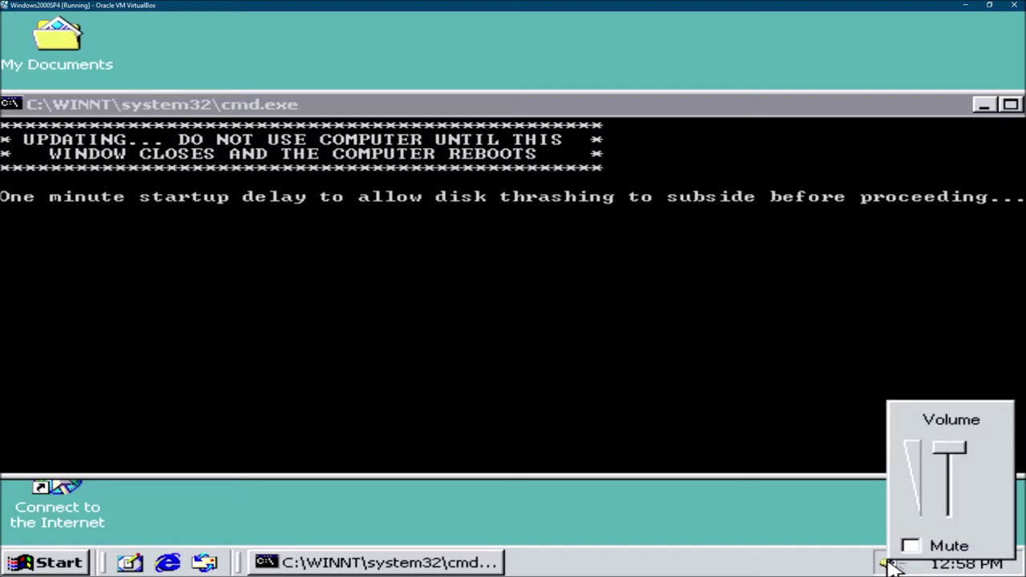
click(817, 514)
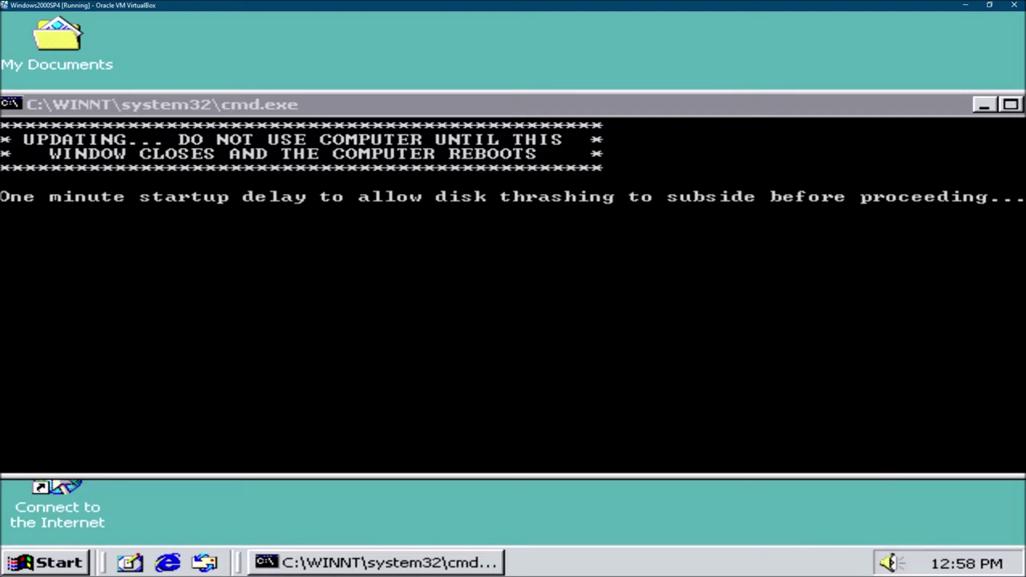
Open the Sounds and Multimedia properties from the guest's Control Panel.
click(87, 564)
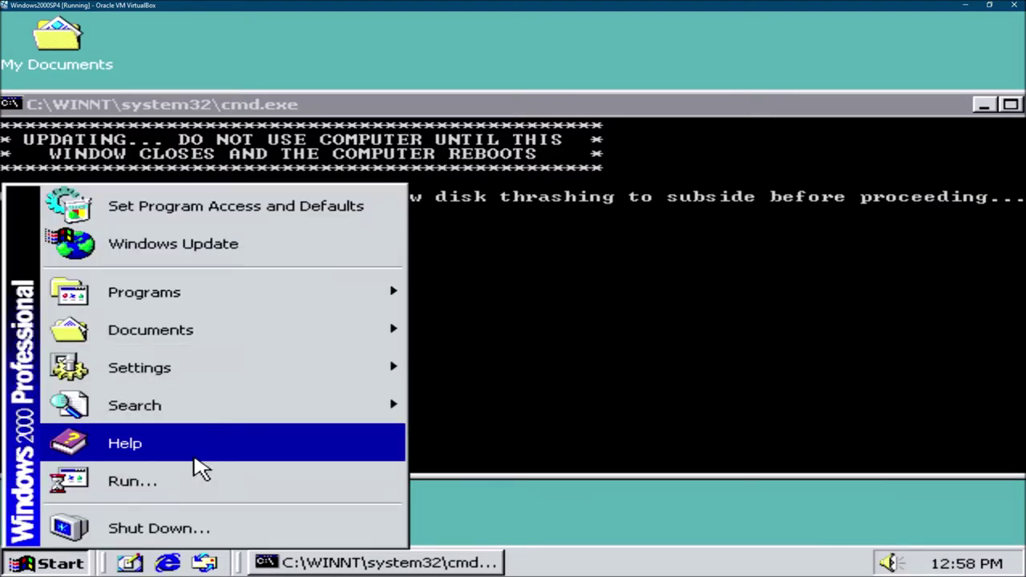
mouse_move(215, 378)
click(432, 363)
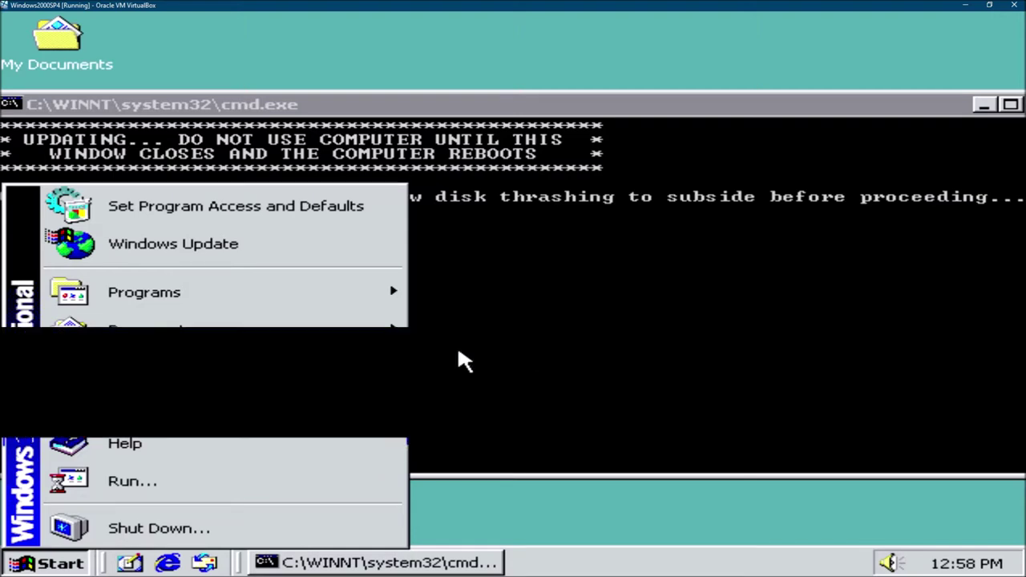
mouse_move(465, 131)
mouse_down()
mouse_move(419, 94)
mouse_move(405, 96)
mouse_move(561, 257)
mouse_up()
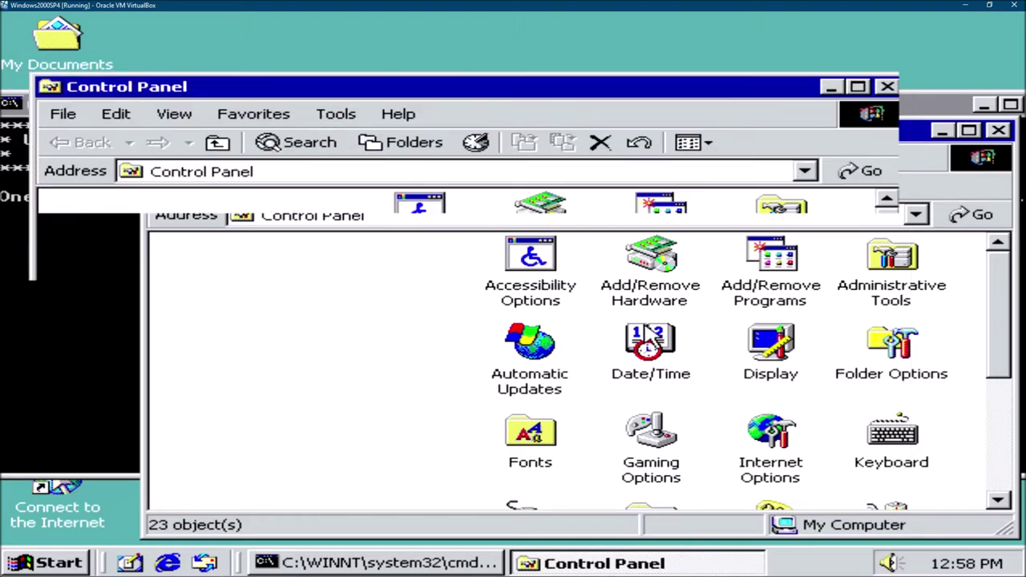
scroll(659, 303, down, 3)
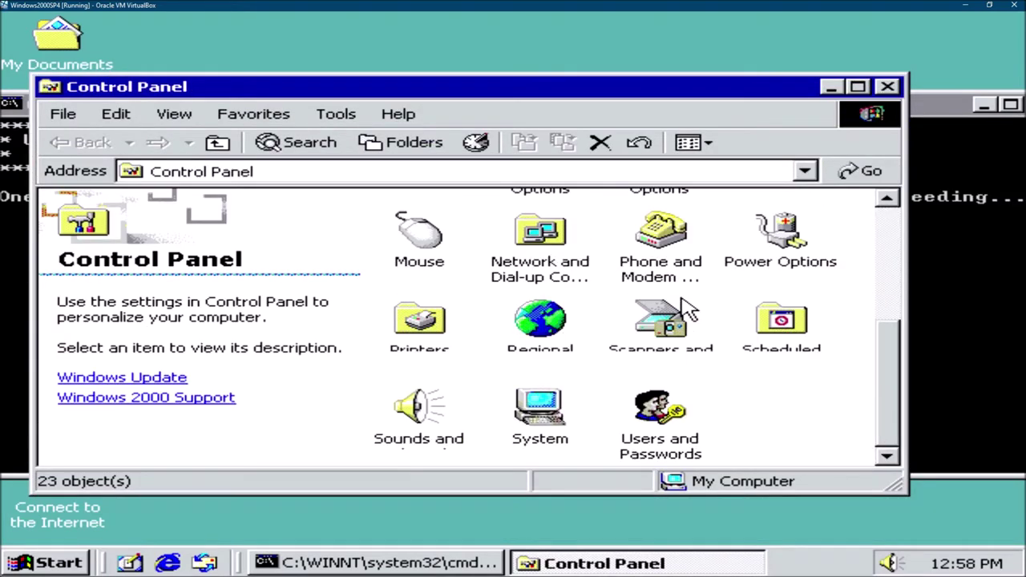
double_click(425, 405)
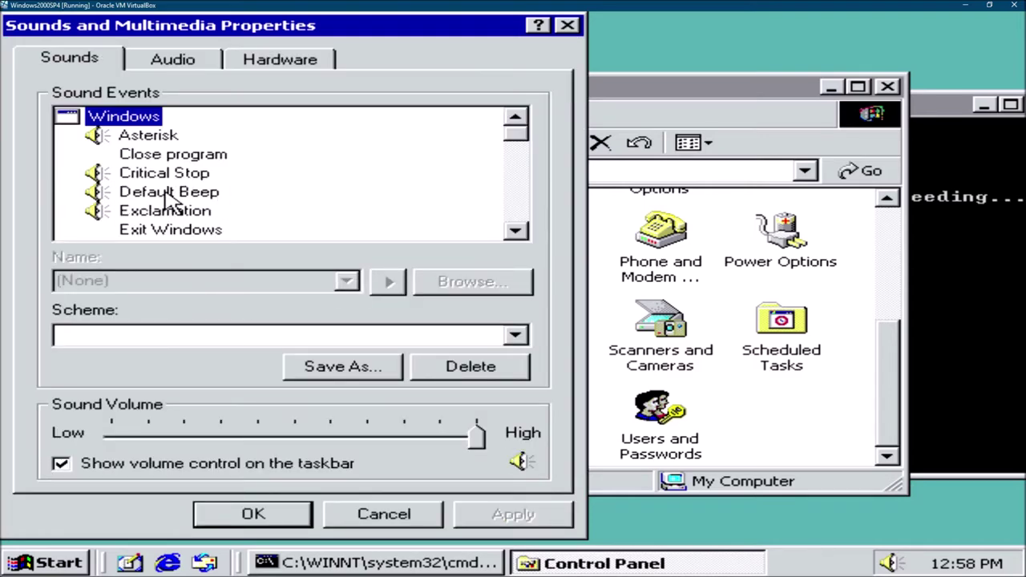
Assign Windows Logoff Sound.wav to the Exit Windows event and preview it.
click(181, 241)
click(350, 285)
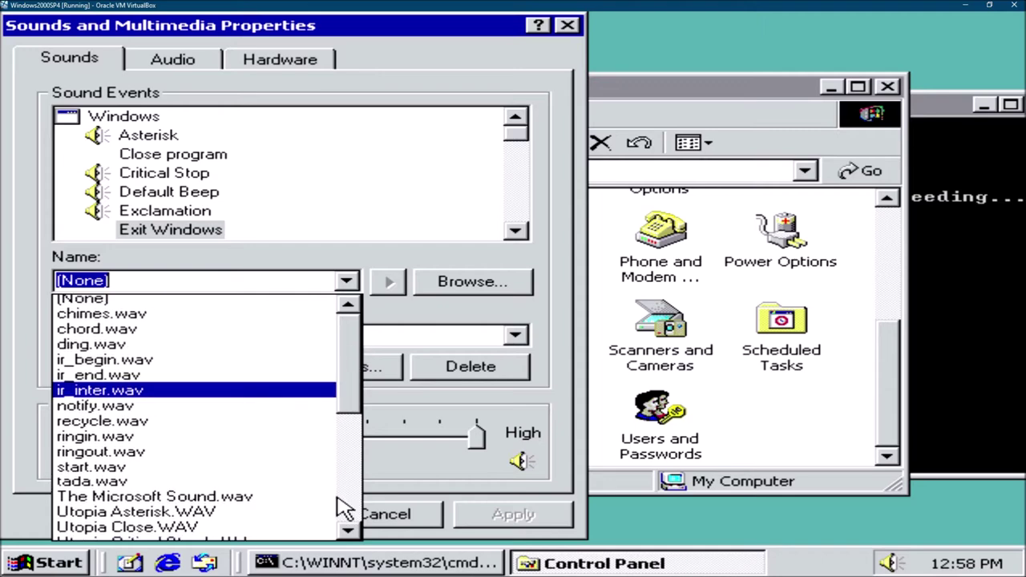
scroll(338, 513, down, 5)
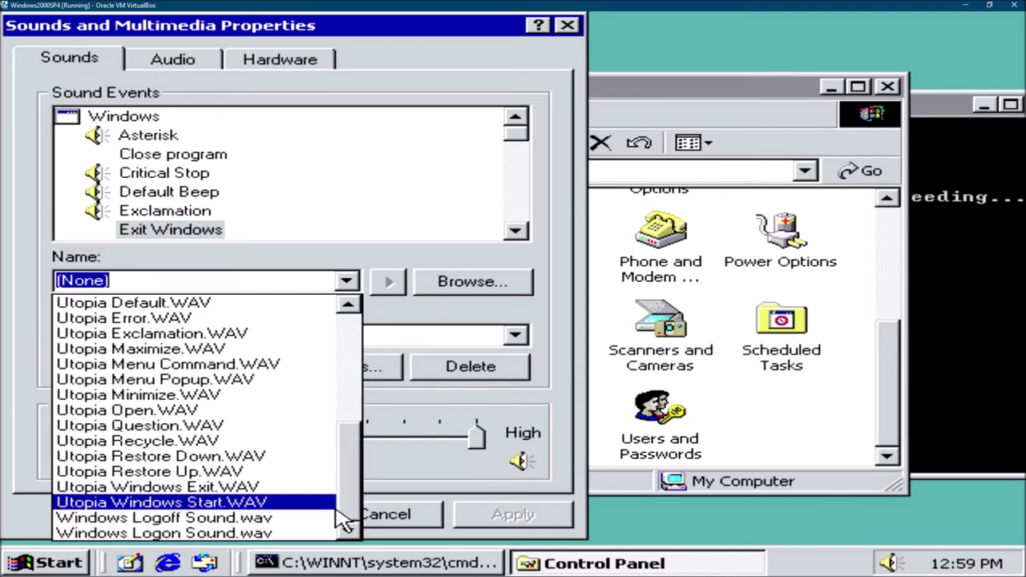
click(263, 522)
click(387, 284)
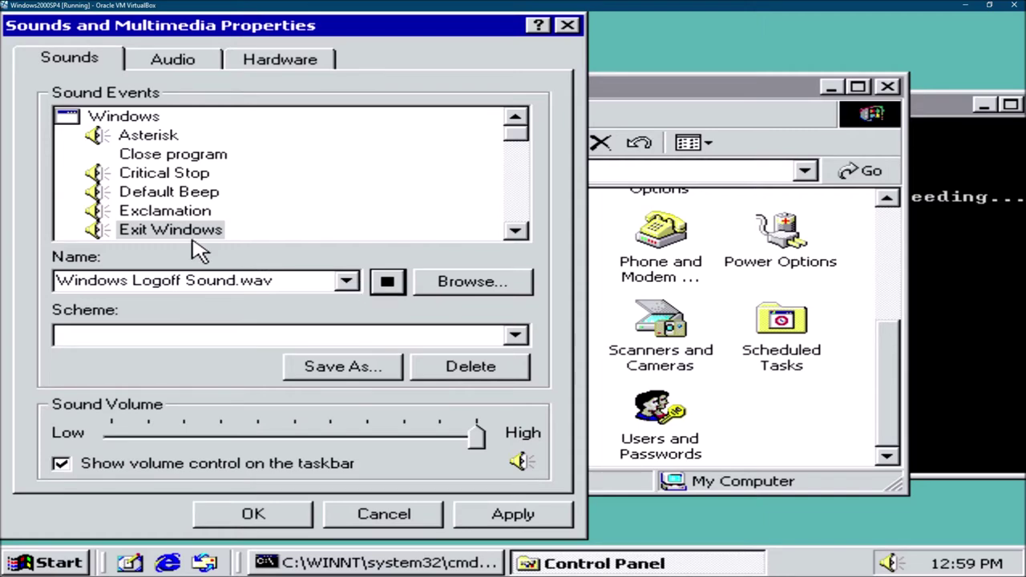
Review the sounds assigned to other events, including Critical Stop, Question, Start Windows and Outgoing Fax.
click(182, 175)
scroll(232, 184, down, 3)
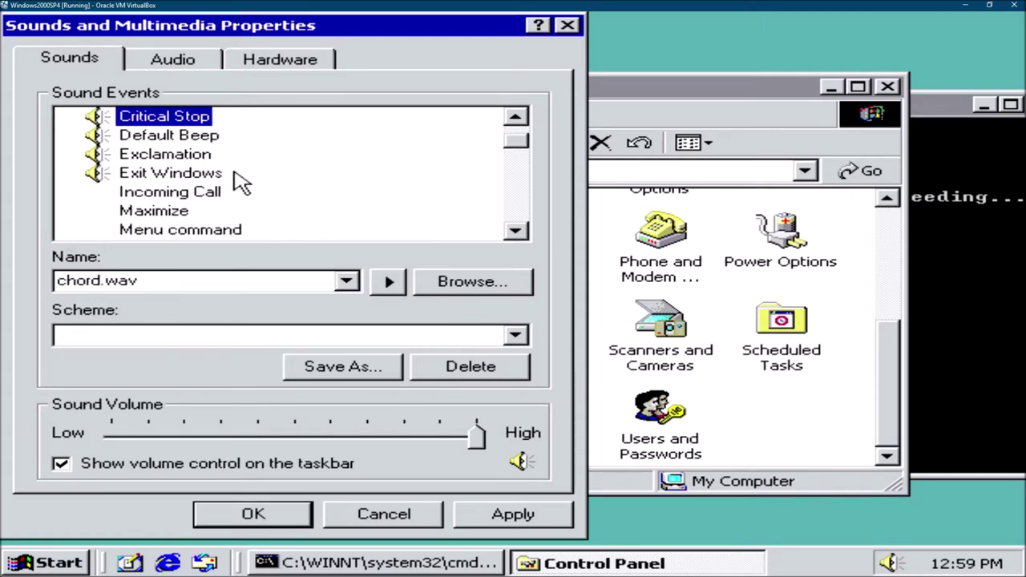
scroll(225, 191, down, 2)
click(186, 140)
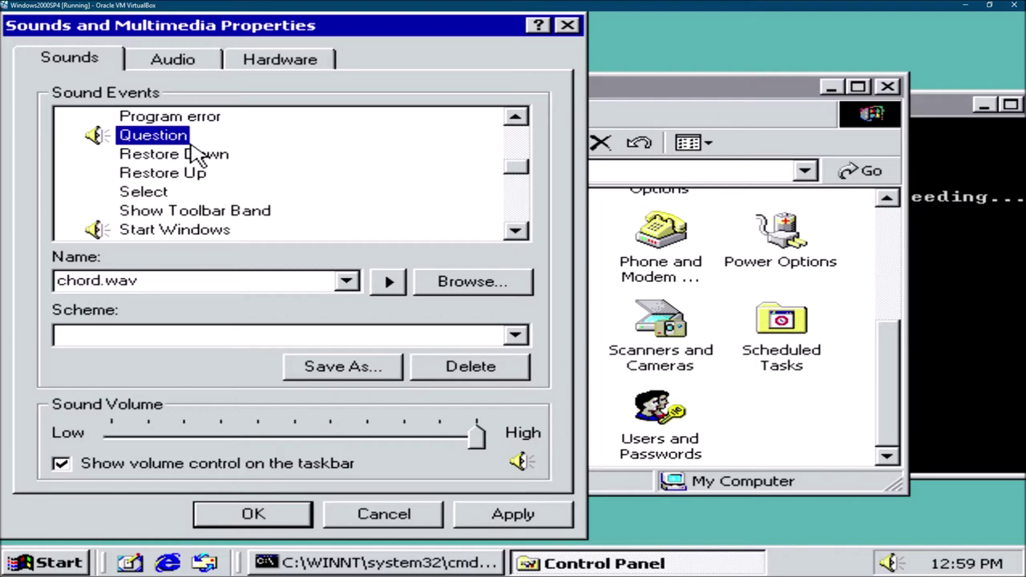
click(177, 231)
scroll(212, 212, down, 3)
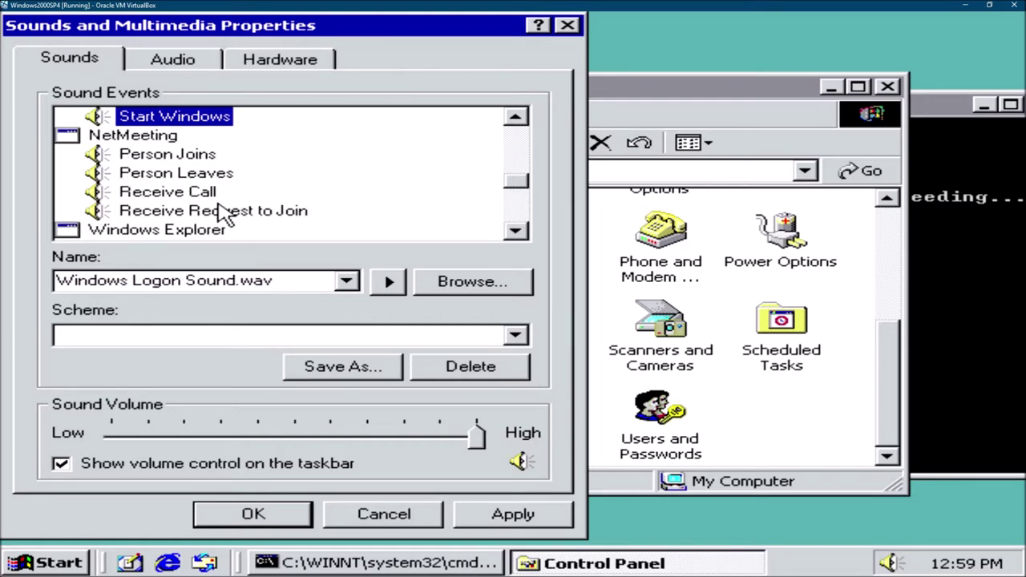
scroll(228, 215, down, 1)
click(228, 212)
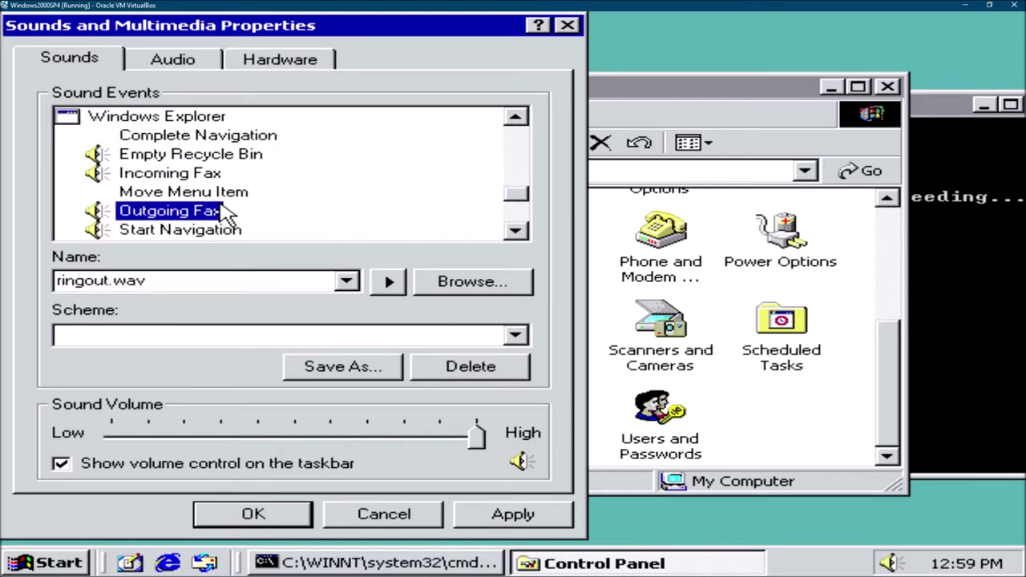
Assign recycle.wav to the Empty Recycle Bin event, preview it, and save the sound settings.
key(e)
key(e)
key(e)
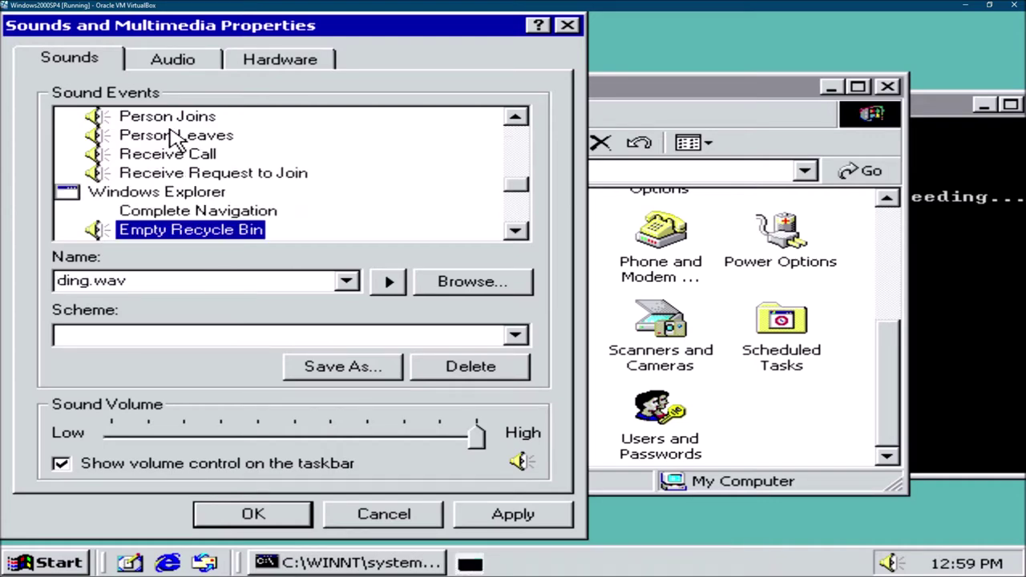
click(357, 280)
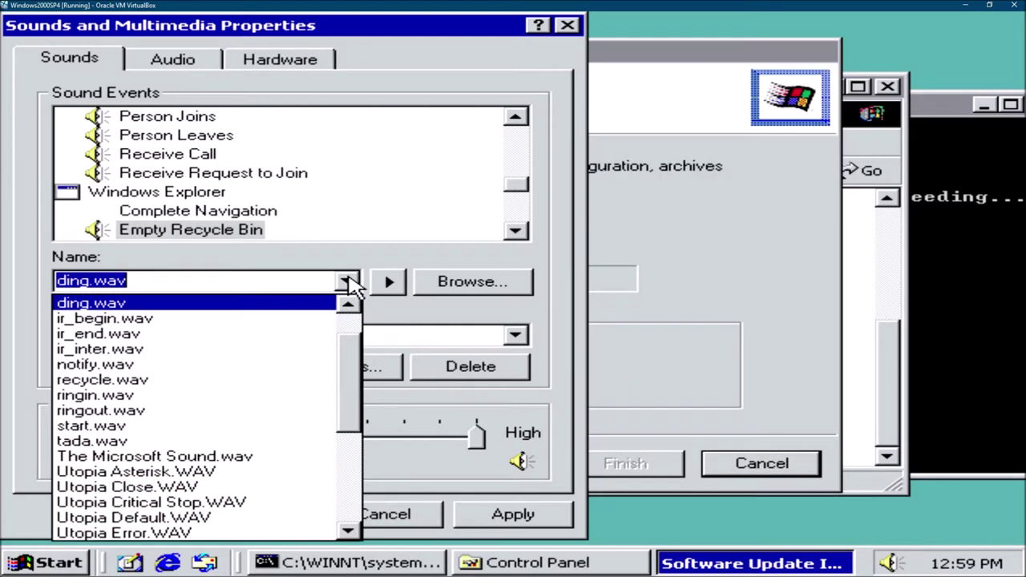
click(177, 380)
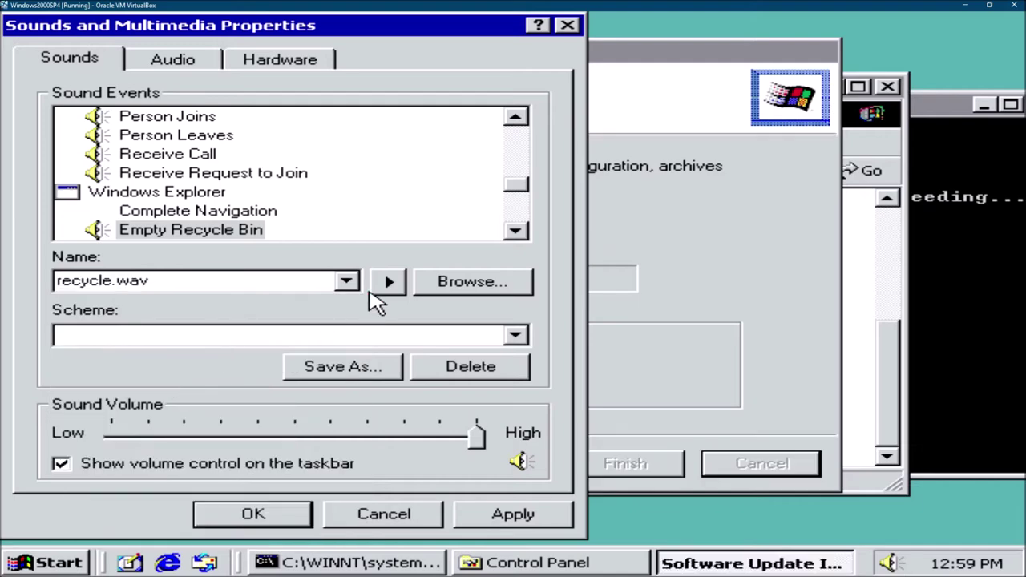
click(385, 285)
click(516, 514)
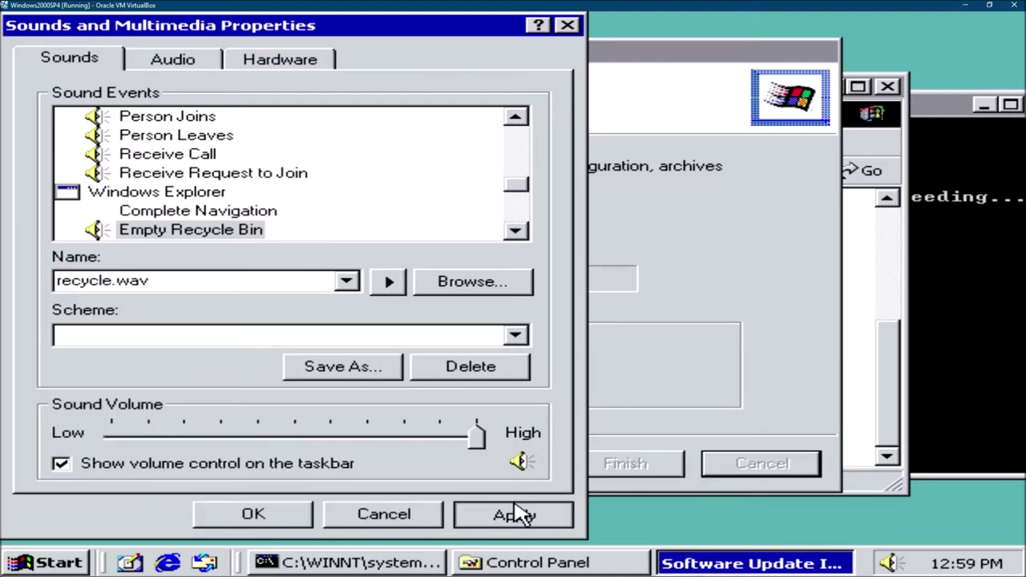
click(240, 513)
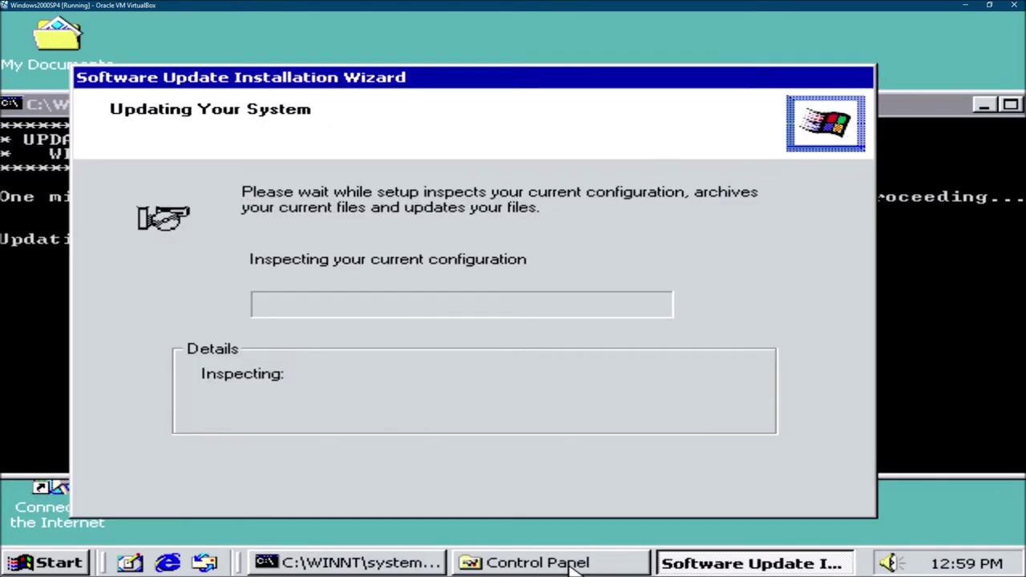
Close the Control Panel window and bring the updating command window into focus.
click(570, 563)
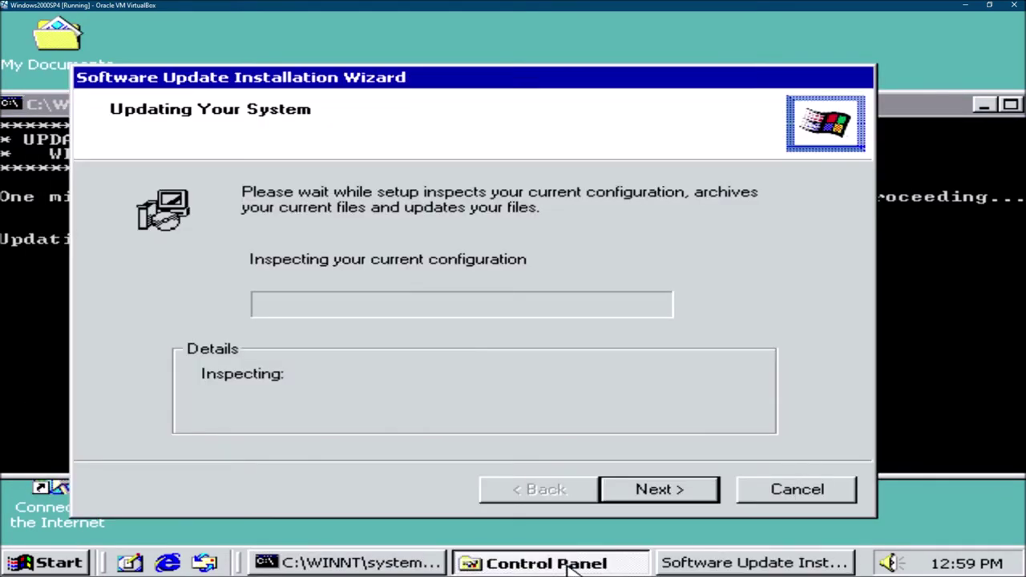
click(892, 86)
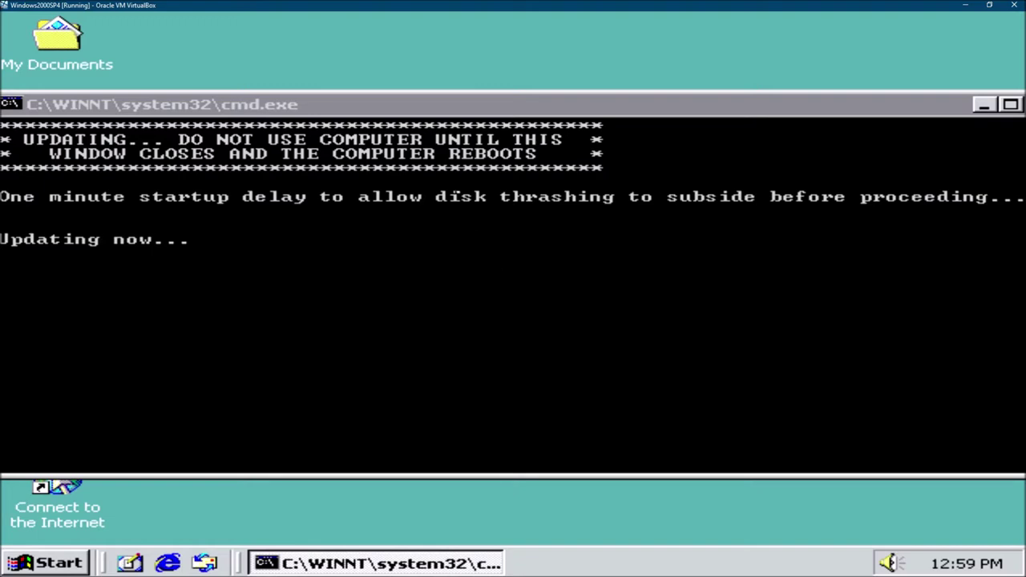
click(419, 102)
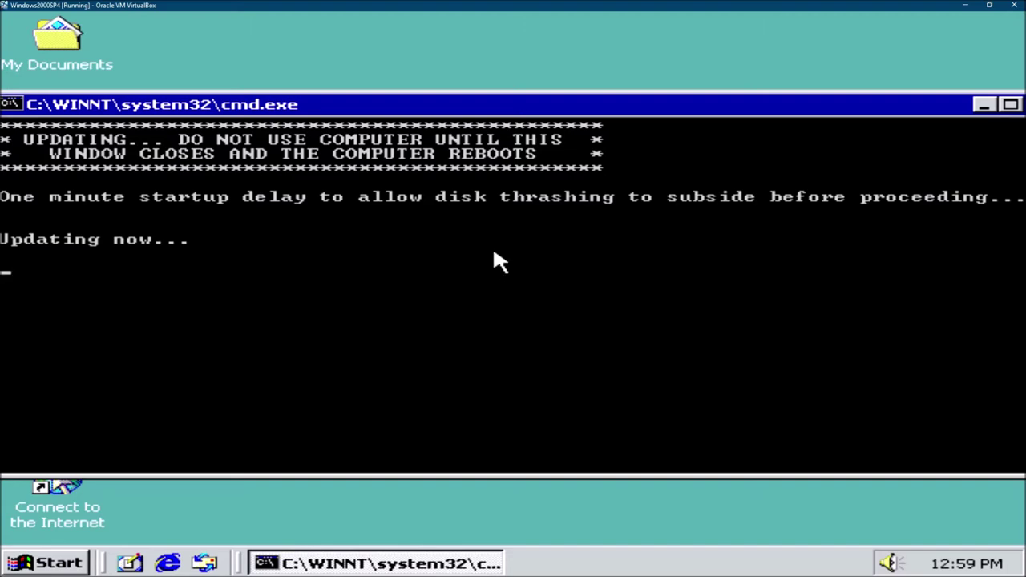
right_click(451, 37)
click(356, 57)
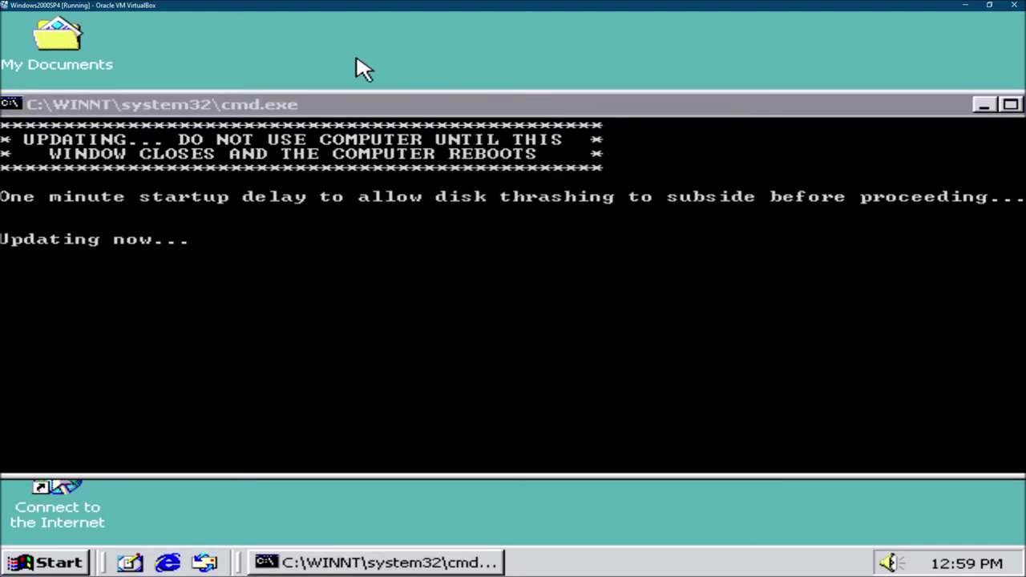
click(392, 103)
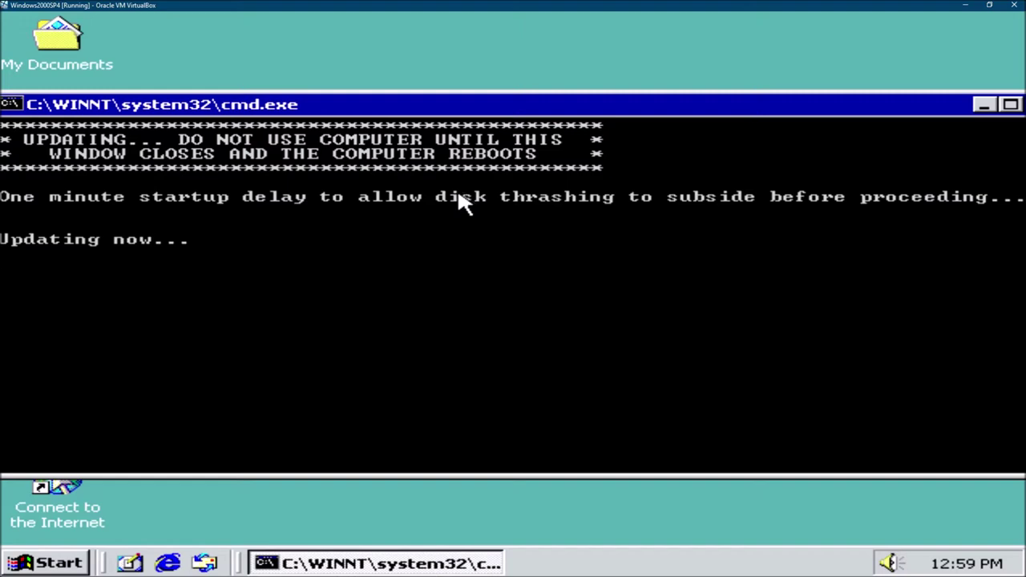
Check the system date, time and list of available time zones, and close the settings without changing them.
double_click(983, 564)
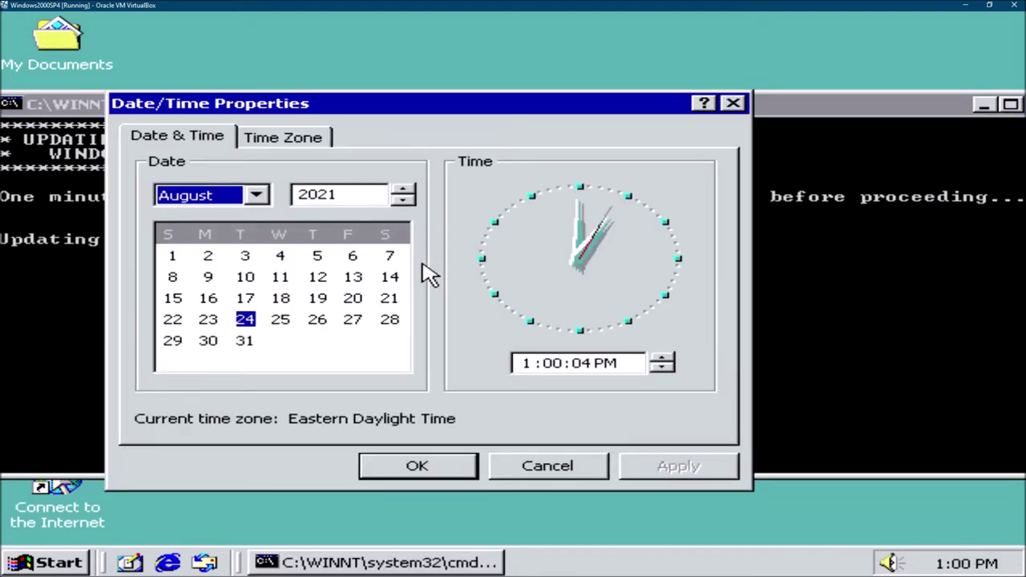
click(258, 142)
click(230, 144)
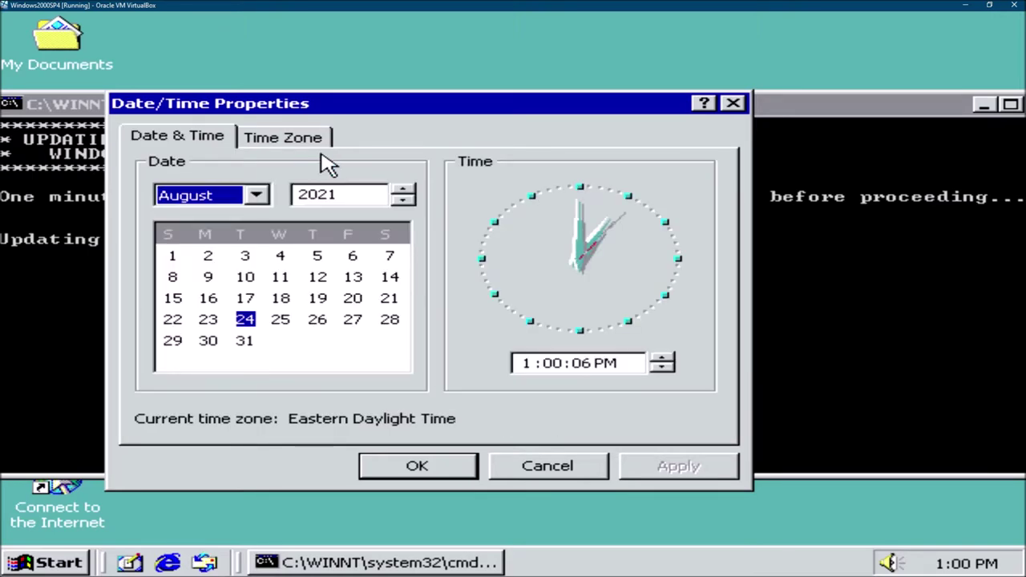
click(312, 139)
click(376, 171)
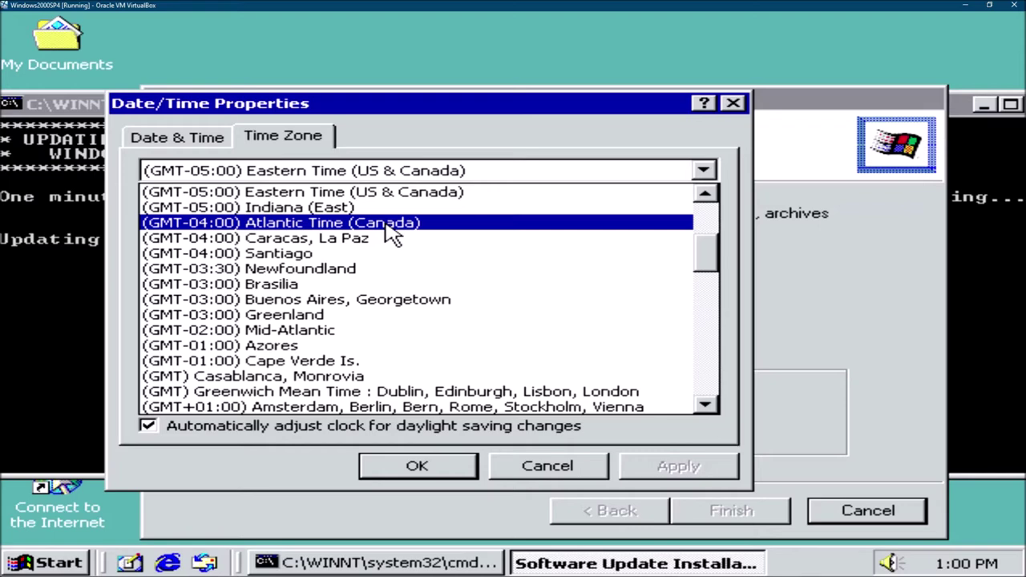
click(557, 467)
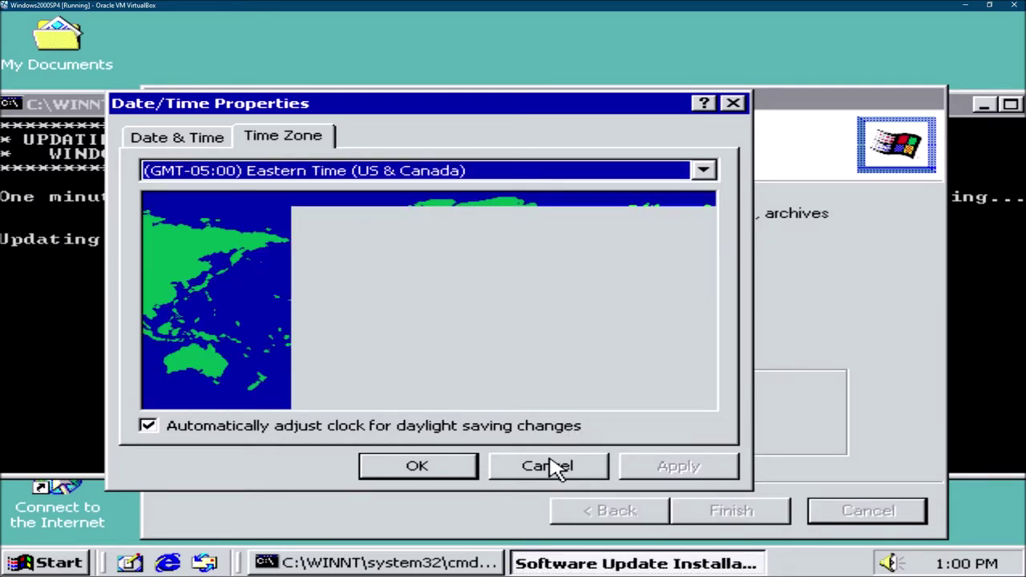
click(557, 467)
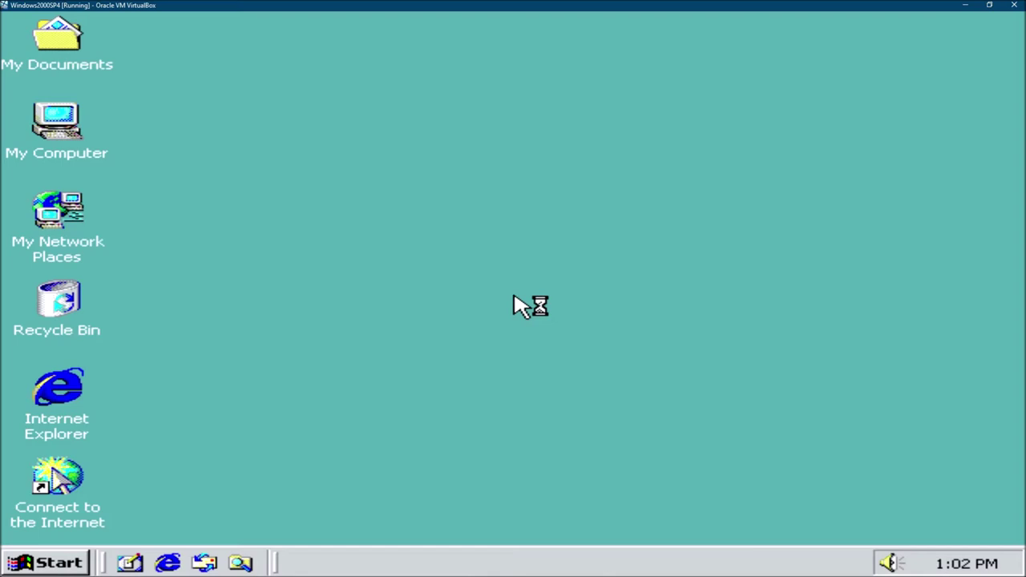
Return the virtual machine from scaled to windowed mode and eject Windows 2000 (SP4).iso from its optical drive.
key(ctrl+f)
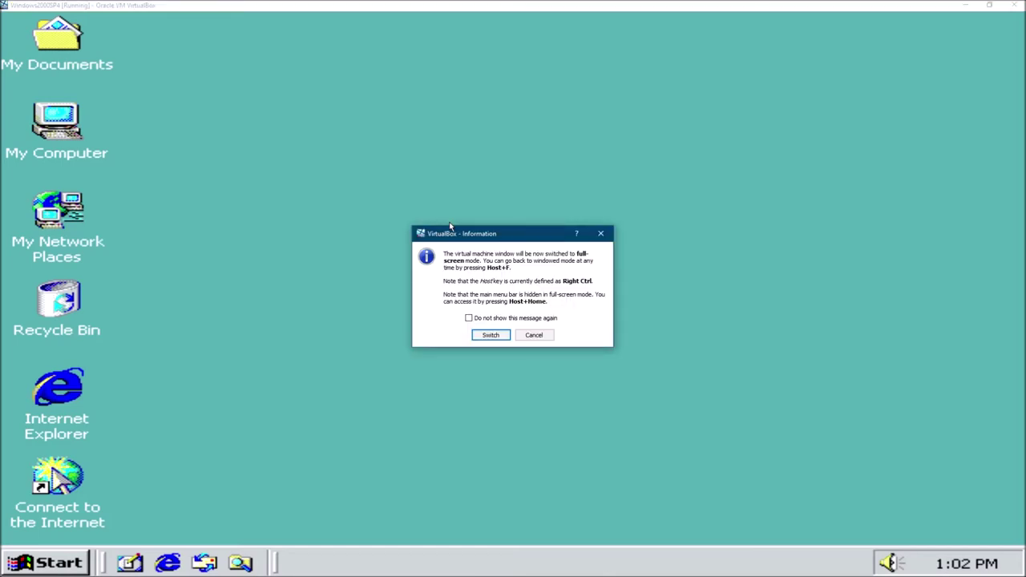
click(531, 335)
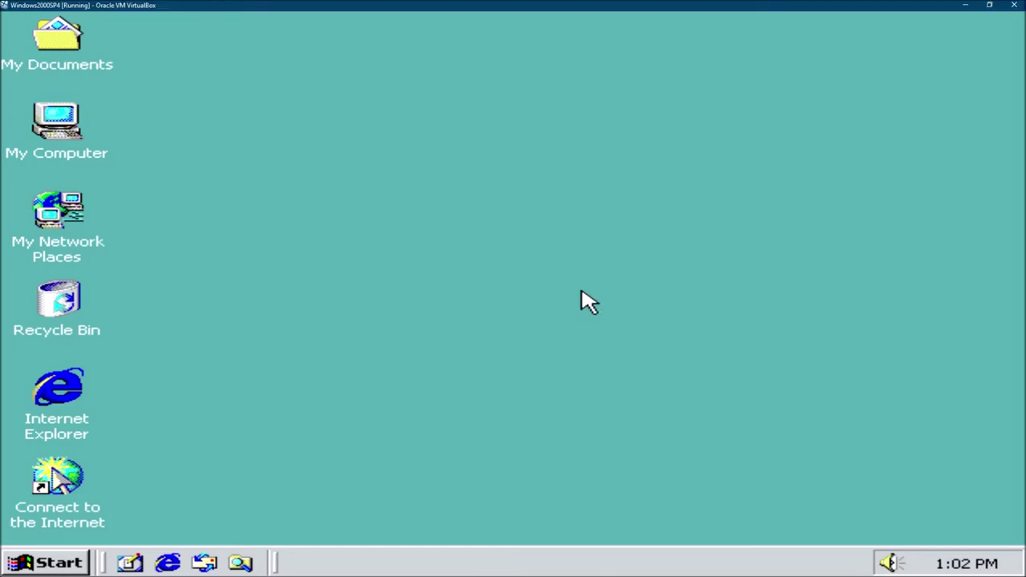
key(ctrl+c)
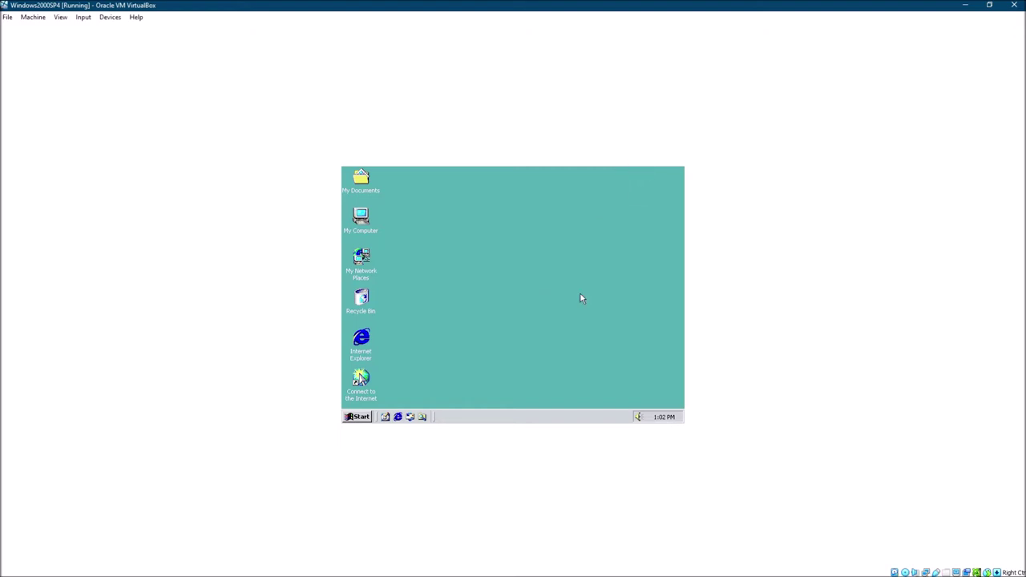
click(115, 18)
mouse_move(136, 29)
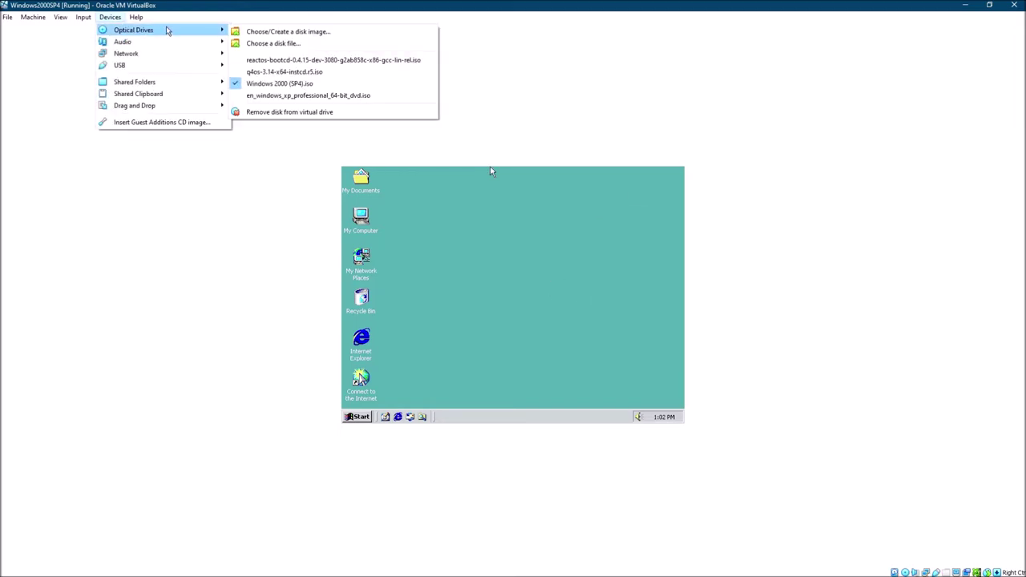
click(261, 85)
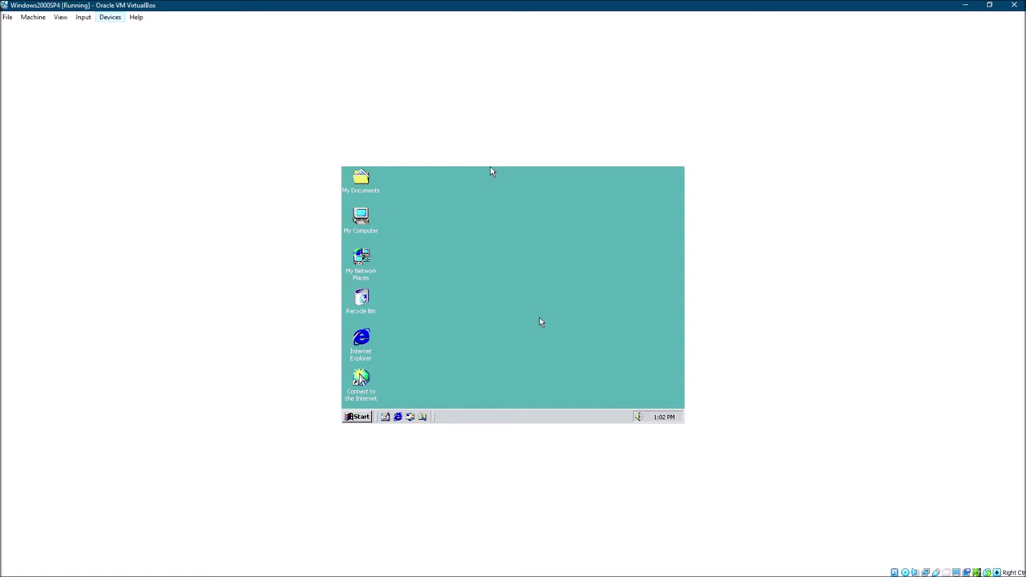
Insert the Guest Additions CD image into the virtual machine and switch the display back to scaled mode.
key(Control_R+c)
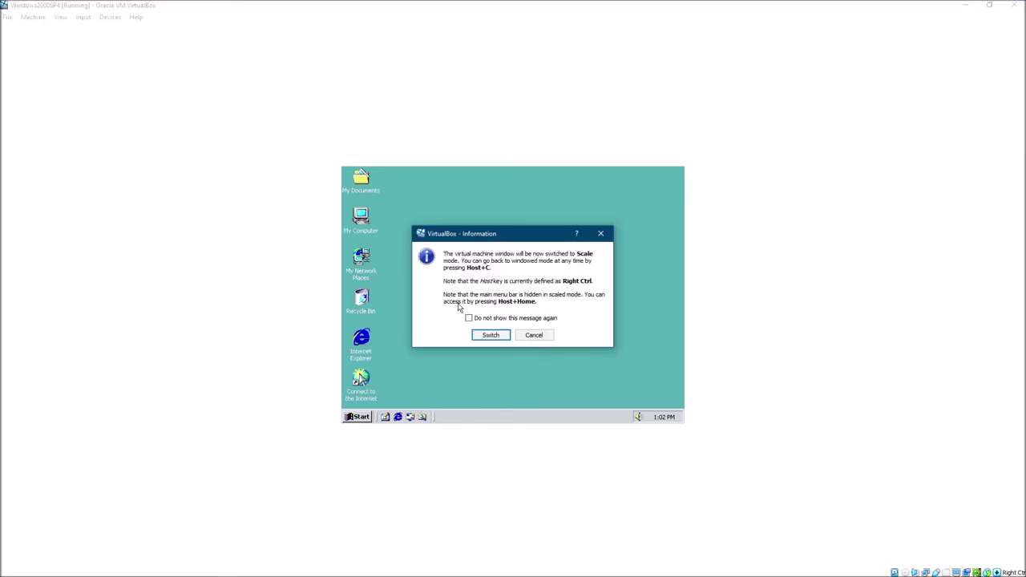
click(537, 337)
click(112, 17)
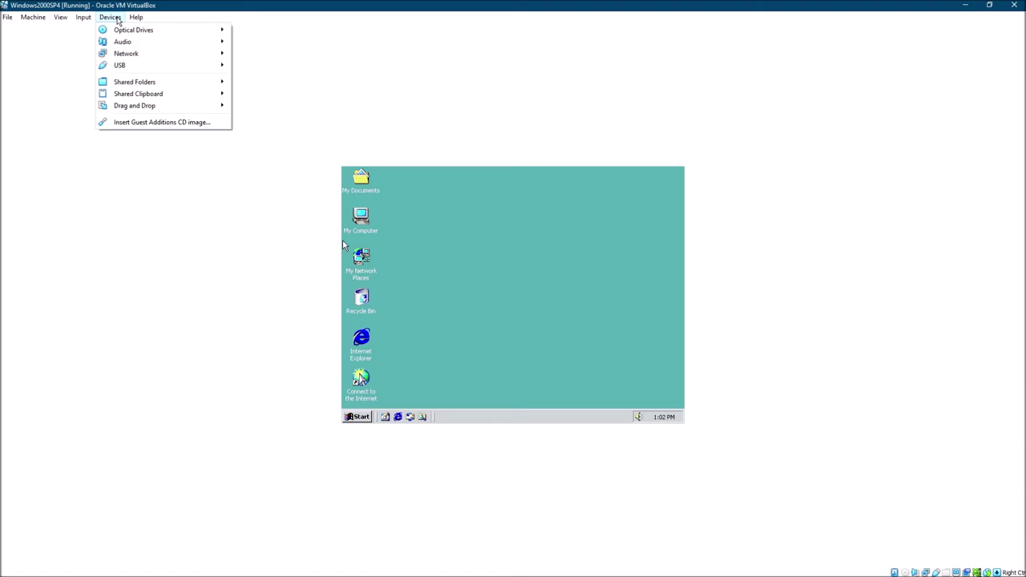
click(146, 122)
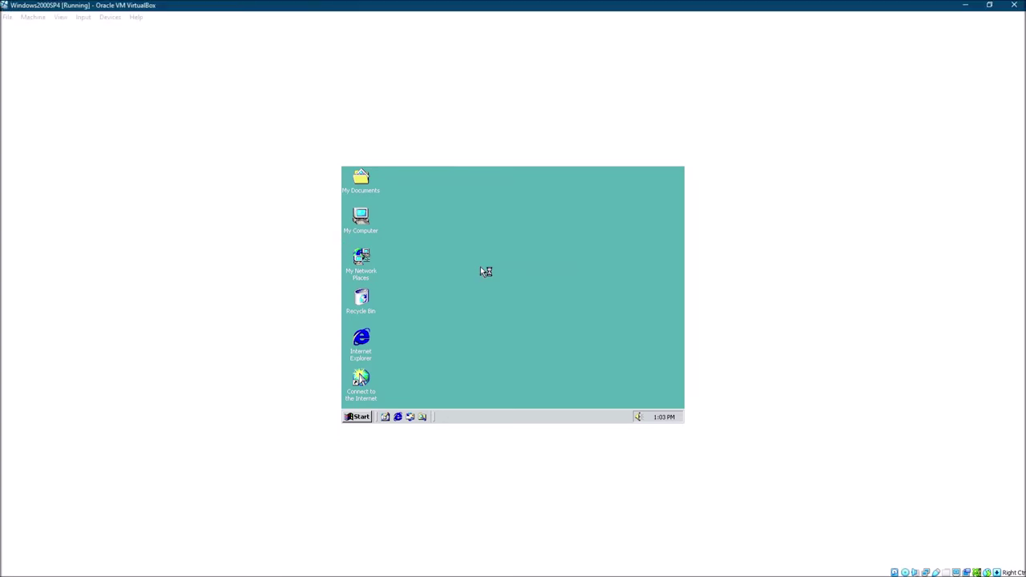
key(Control_R+c)
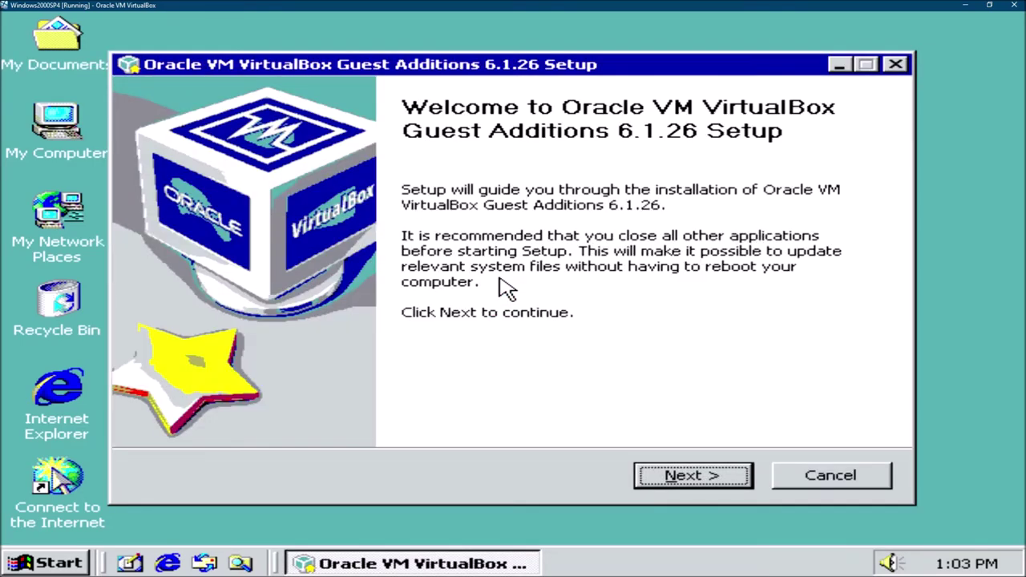
Start installing Oracle VM VirtualBox Guest Additions 6.1.26 with the default components.
drag(497, 70, 510, 60)
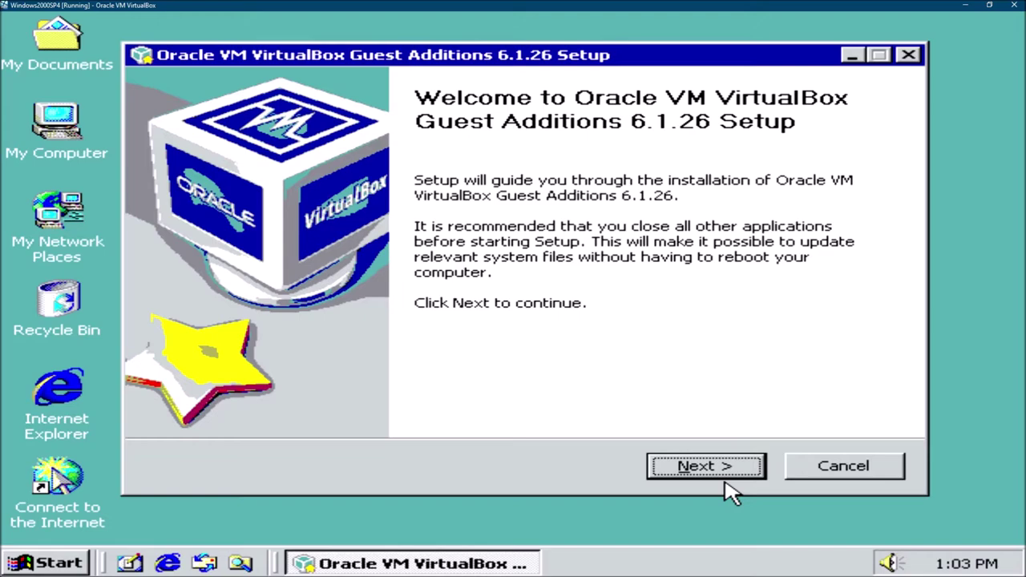
click(705, 473)
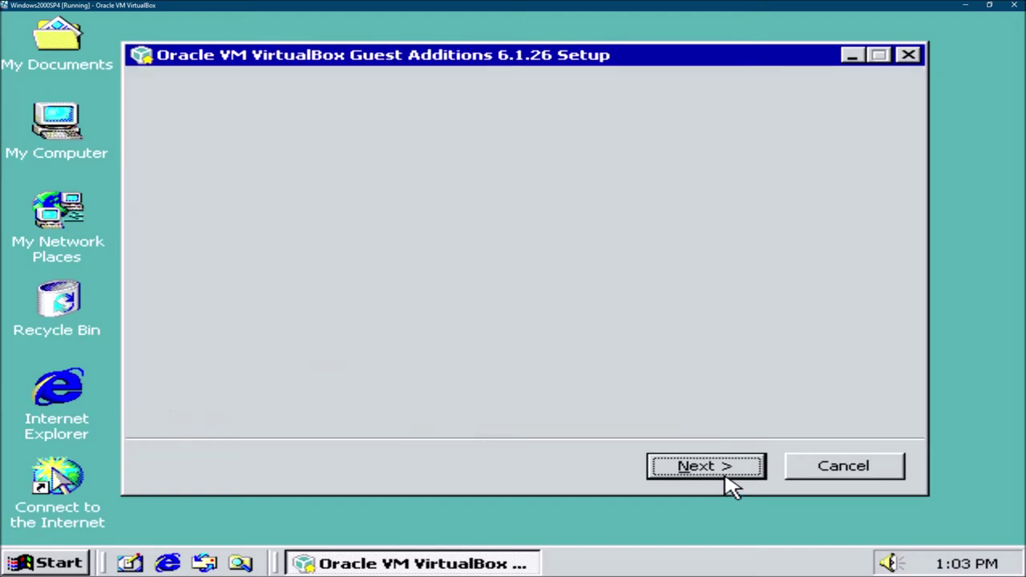
click(705, 473)
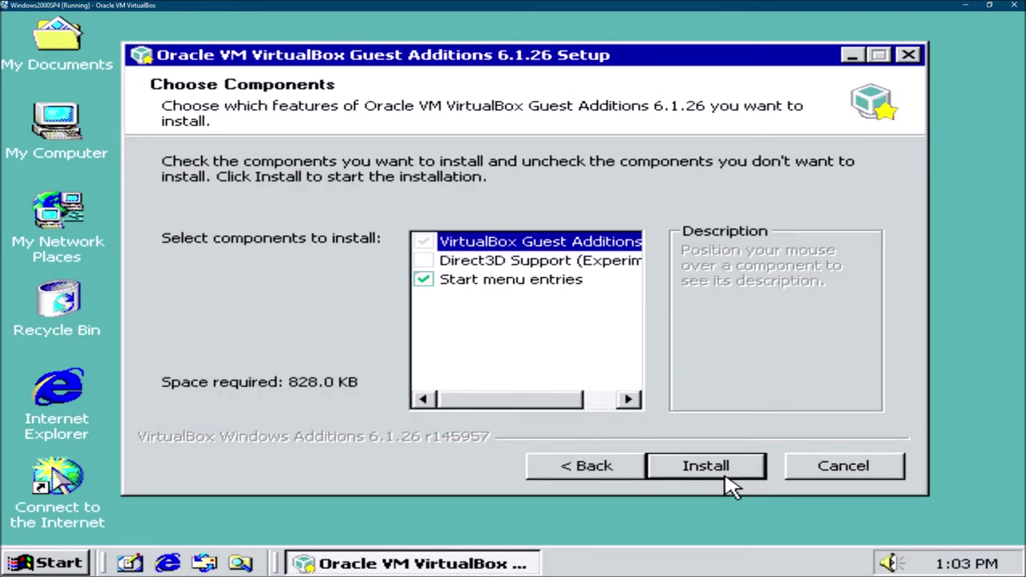
click(731, 484)
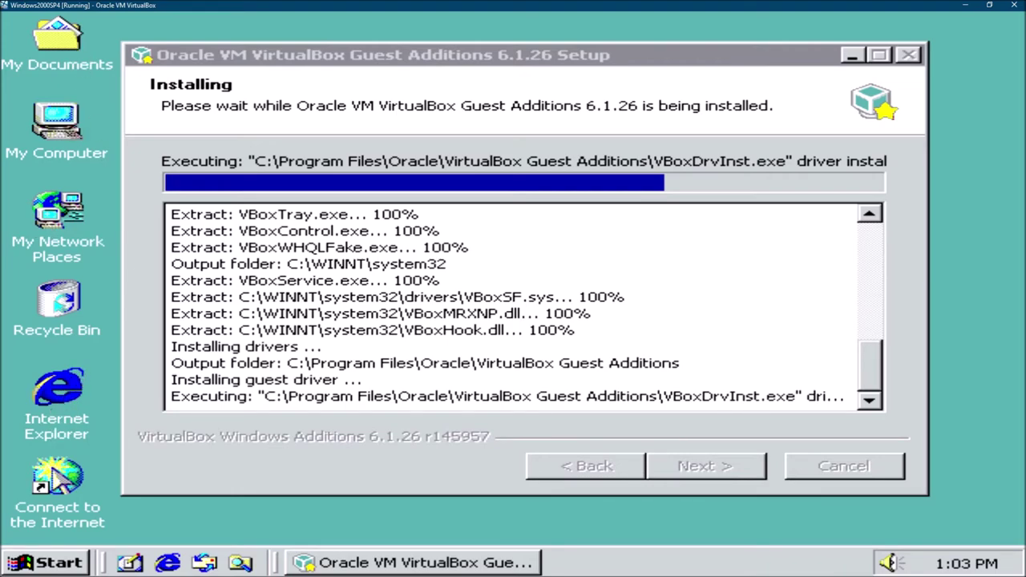
Check the available screen area and color depth options in the display settings, and leave without saving changes.
right_click(255, 517)
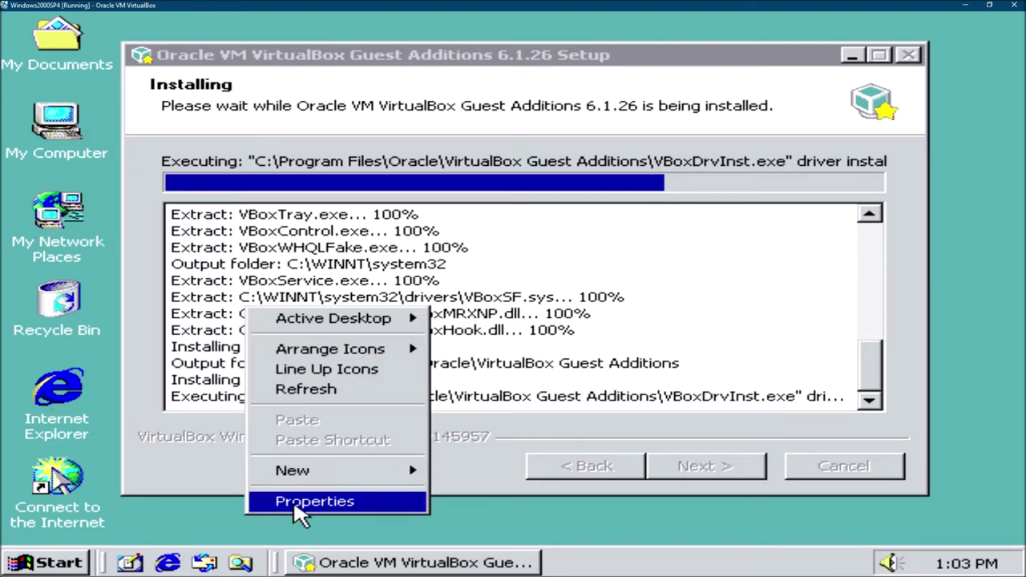
click(296, 501)
click(669, 61)
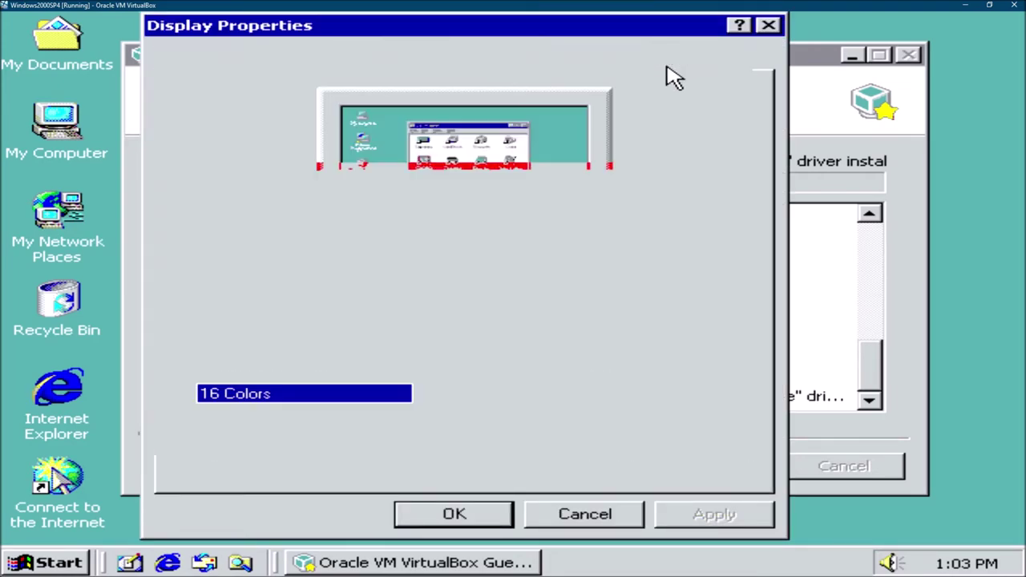
drag(621, 392, 655, 391)
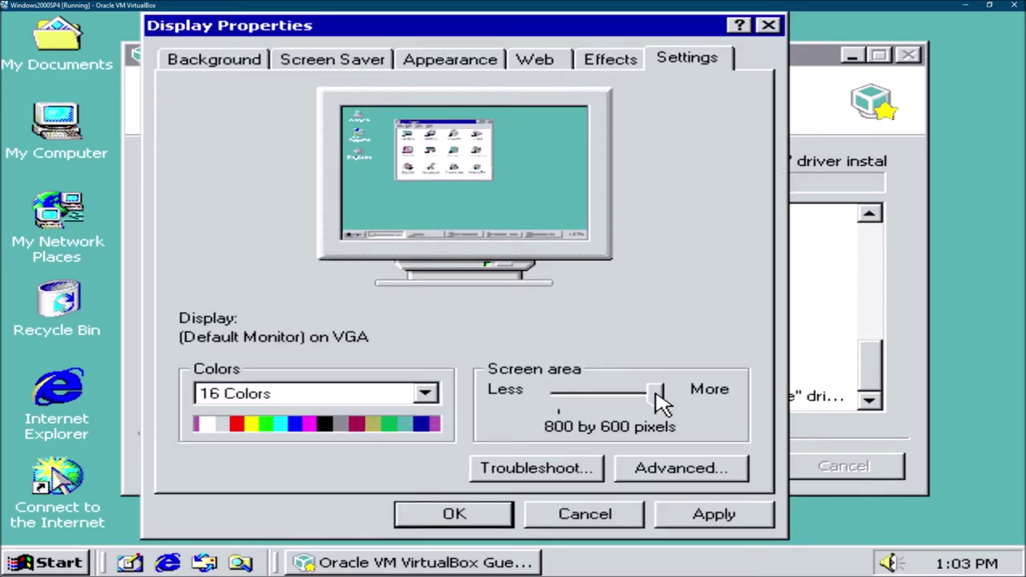
click(577, 392)
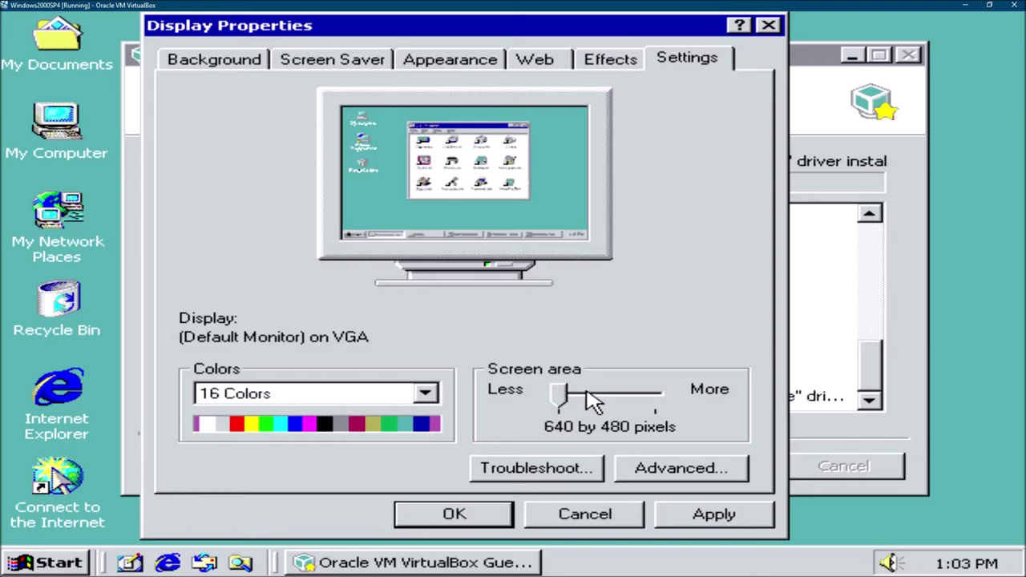
click(398, 397)
click(320, 414)
click(614, 513)
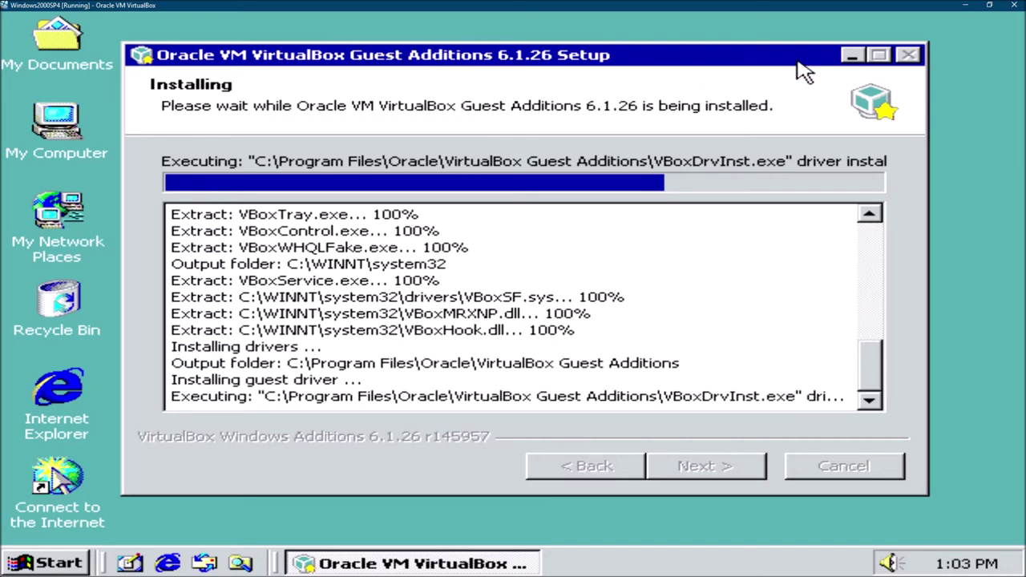
click(40, 403)
click(197, 503)
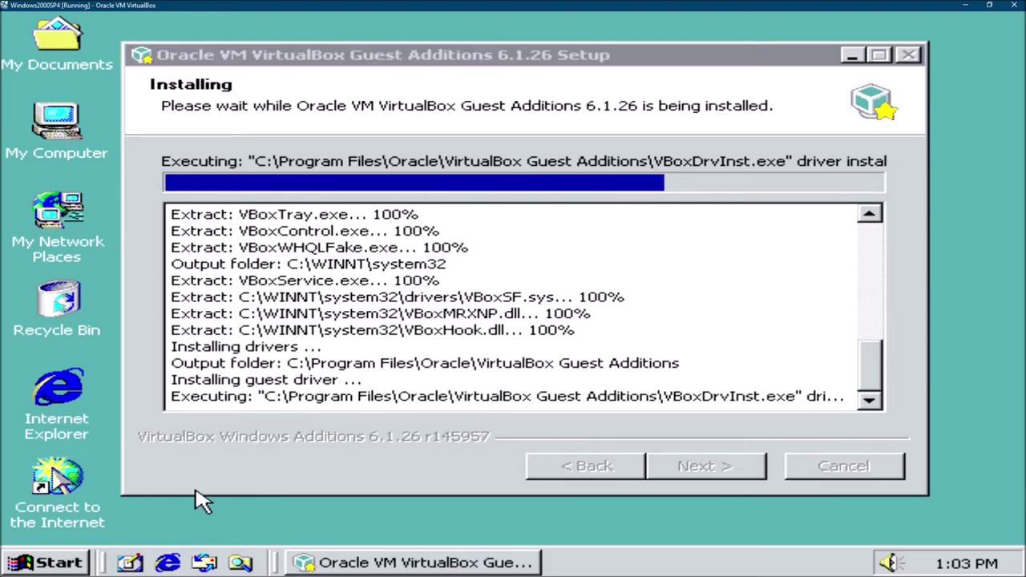
click(98, 503)
click(236, 552)
click(69, 565)
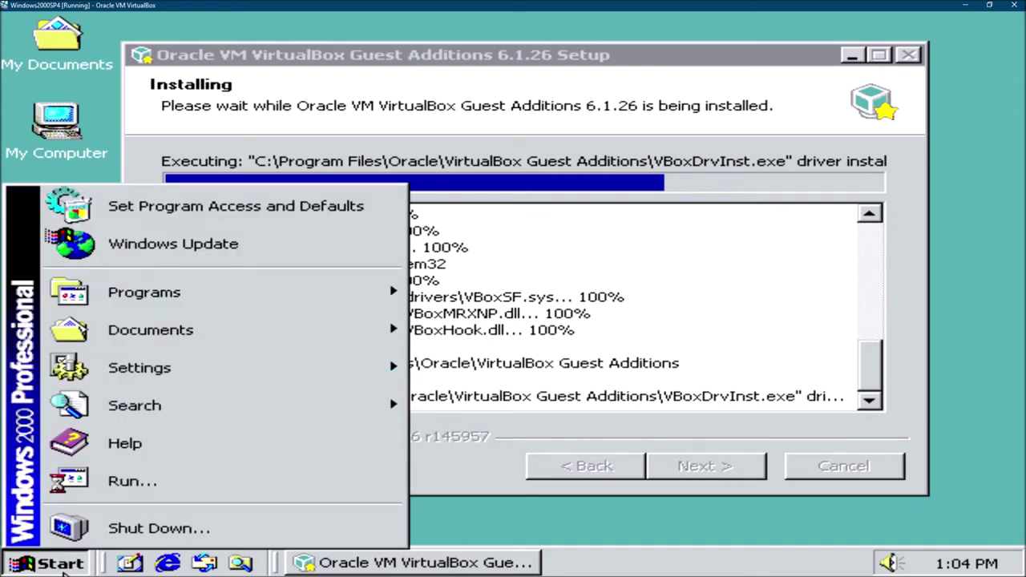
click(66, 567)
Enable the taskbar icon for the Local Area Connection in its properties under Network and Dial-up Connections.
click(48, 563)
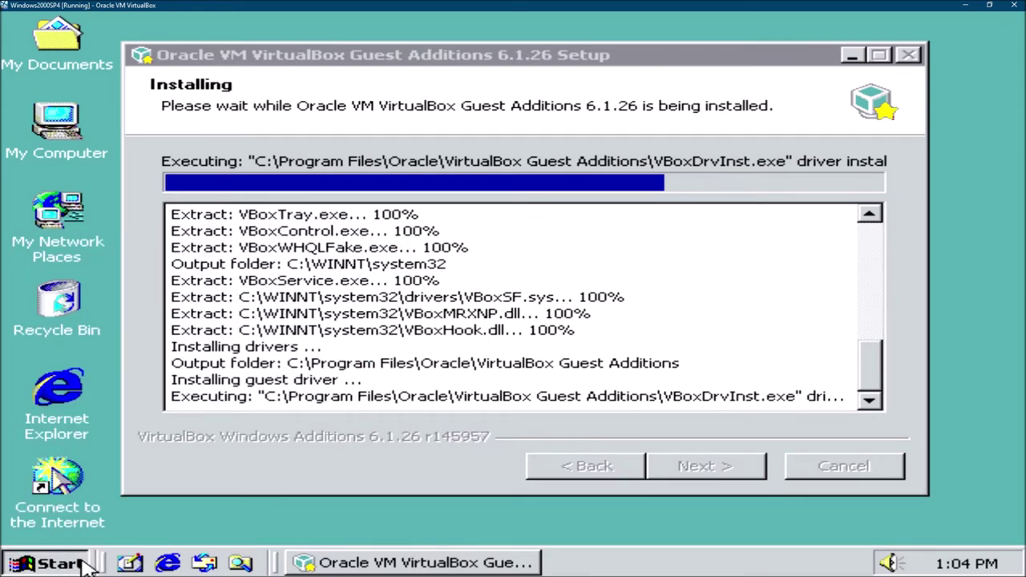
mouse_move(189, 374)
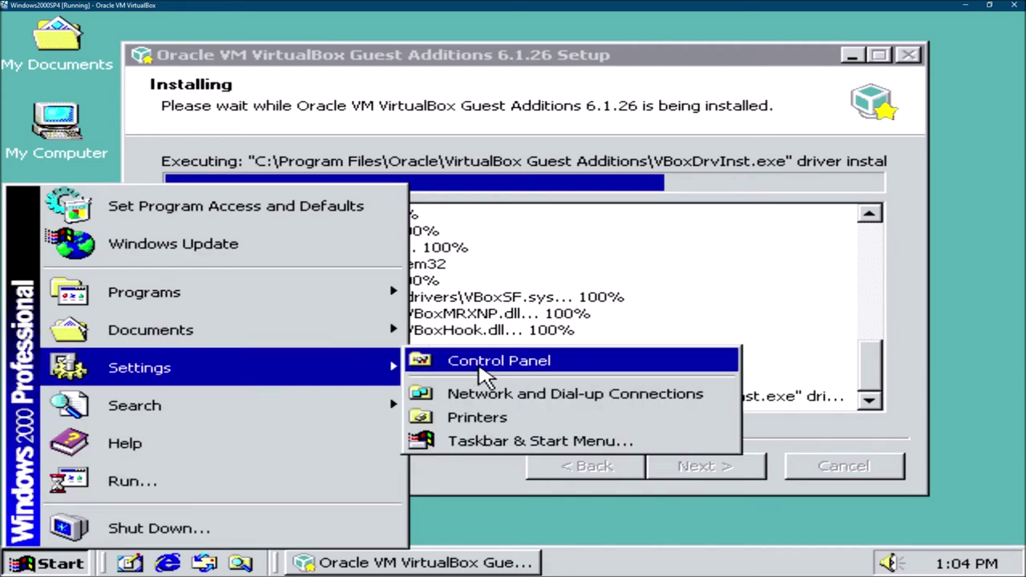
click(417, 365)
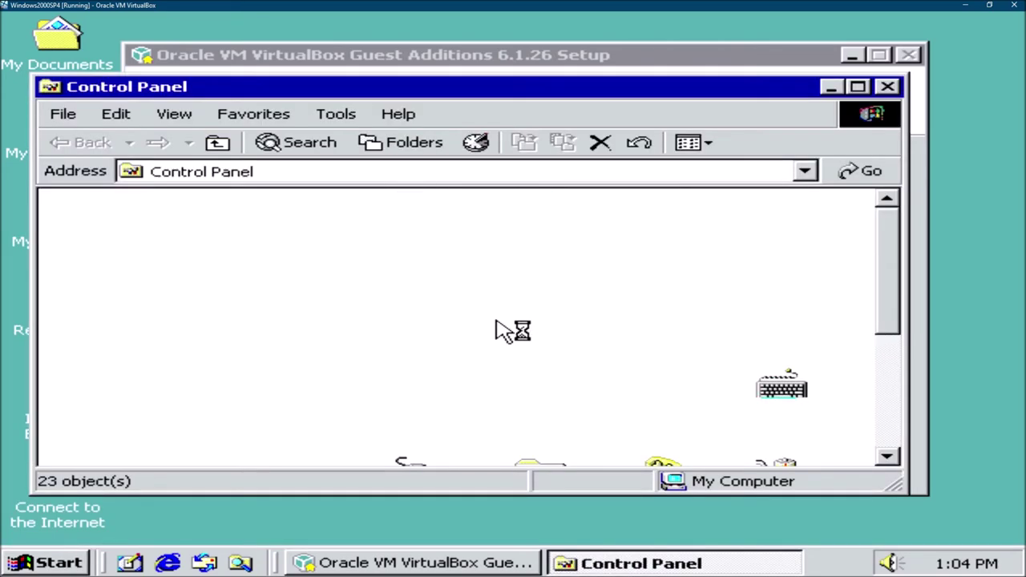
scroll(577, 355, down, 1)
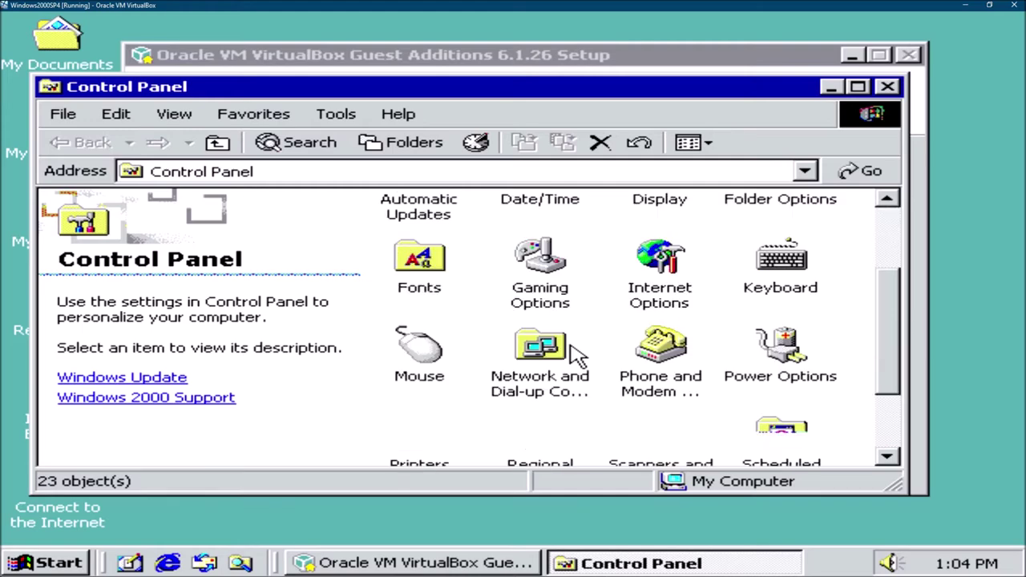
double_click(543, 358)
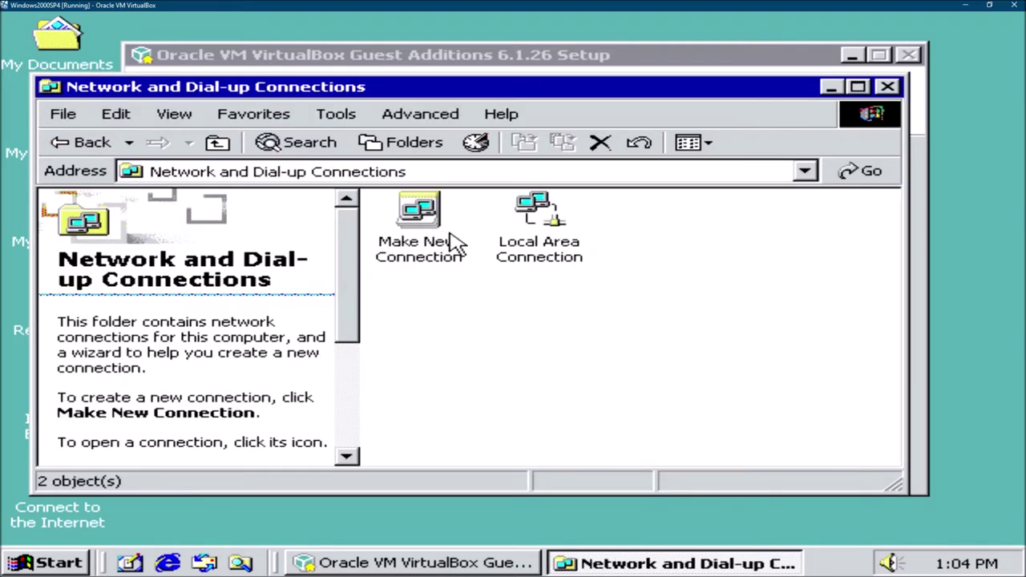
double_click(523, 228)
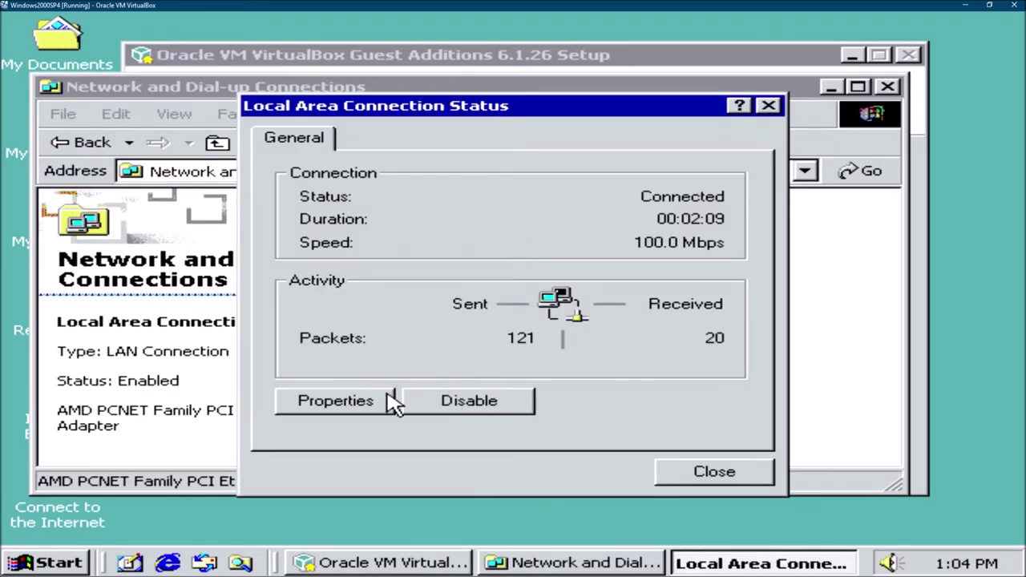
click(363, 405)
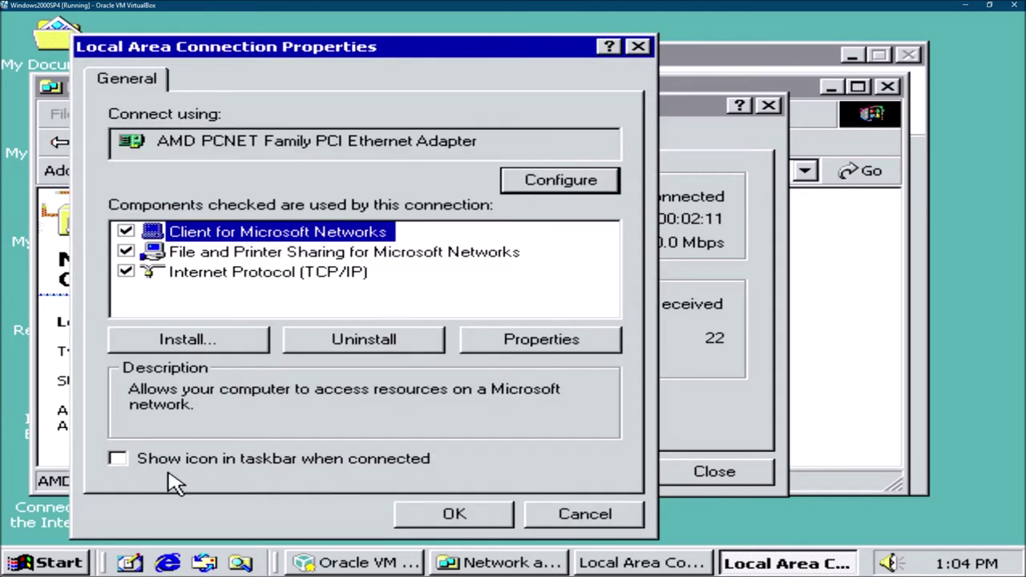
click(178, 461)
click(449, 512)
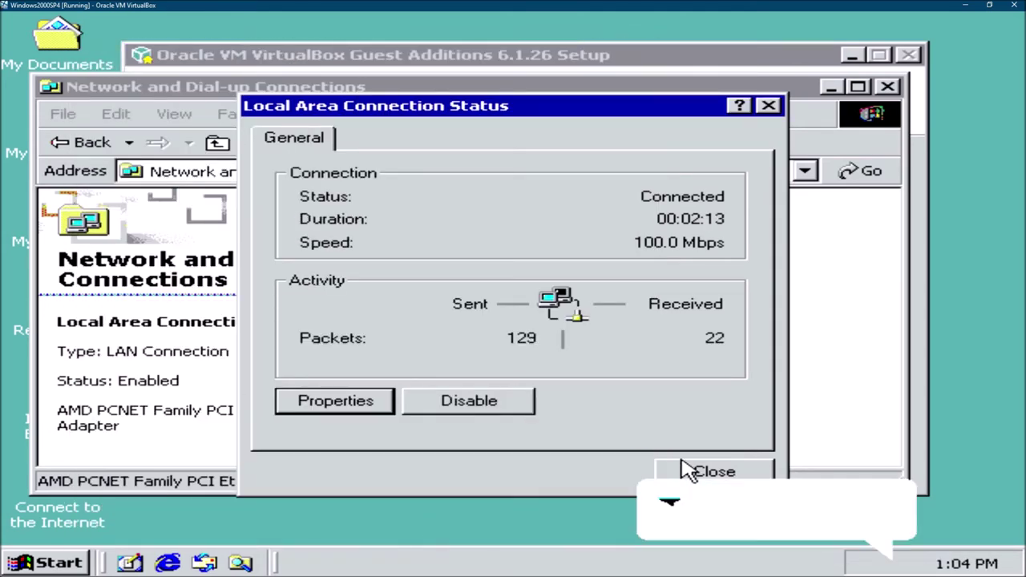
Close the Local Area Connection status and the Network and Dial-up Connections window, and refresh the desktop.
click(714, 471)
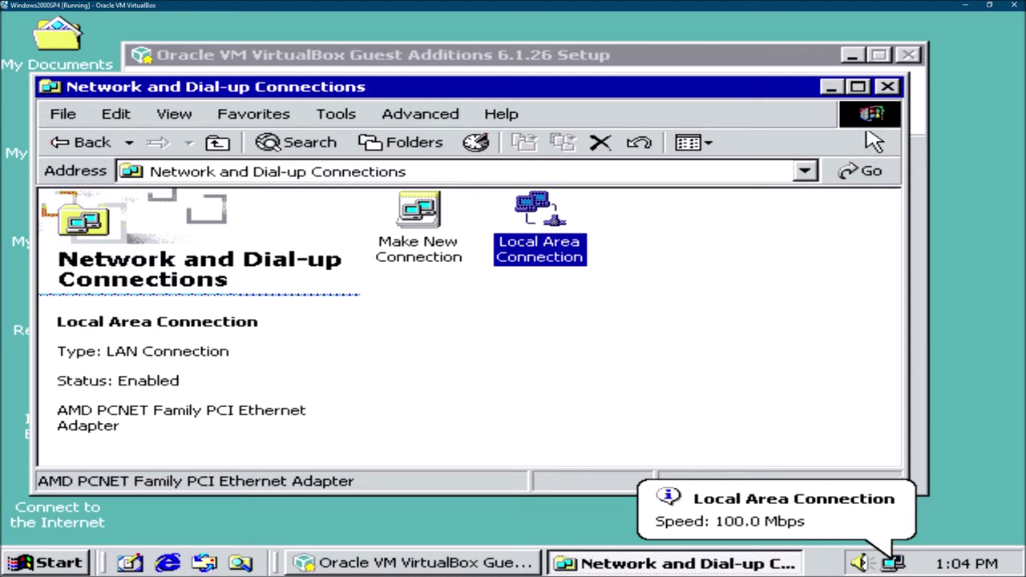
click(888, 87)
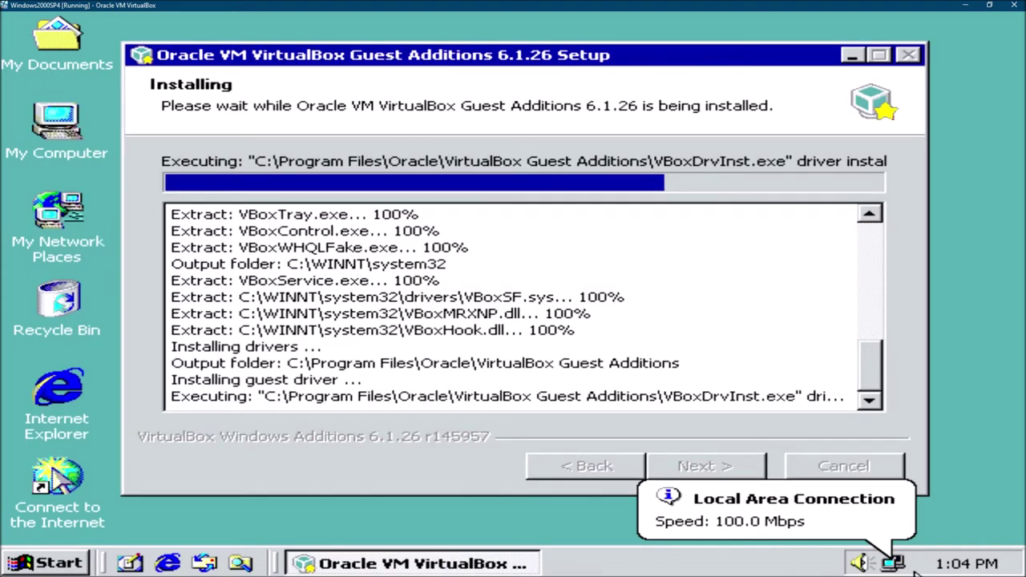
click(880, 513)
right_click(998, 387)
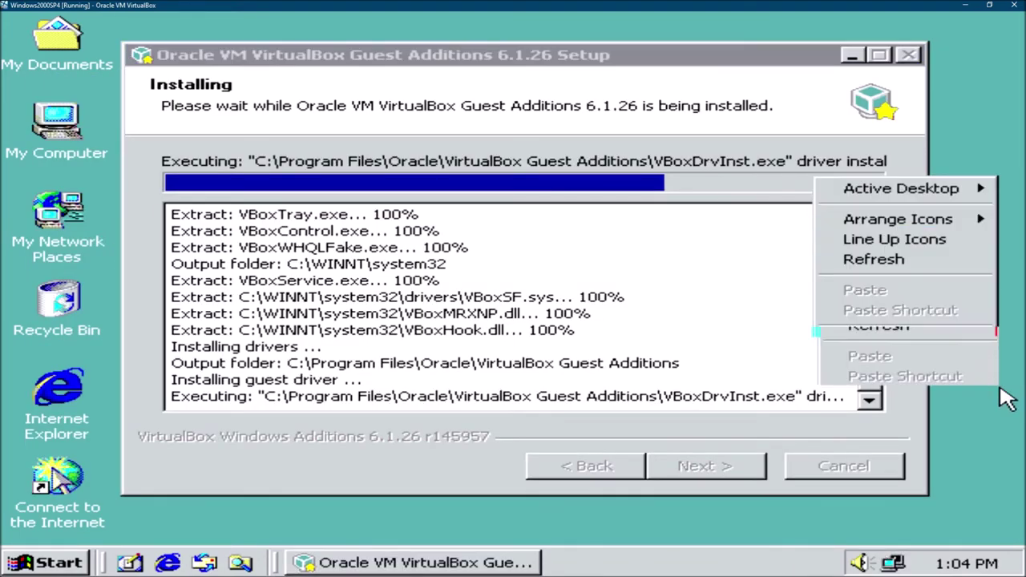
click(906, 262)
click(677, 298)
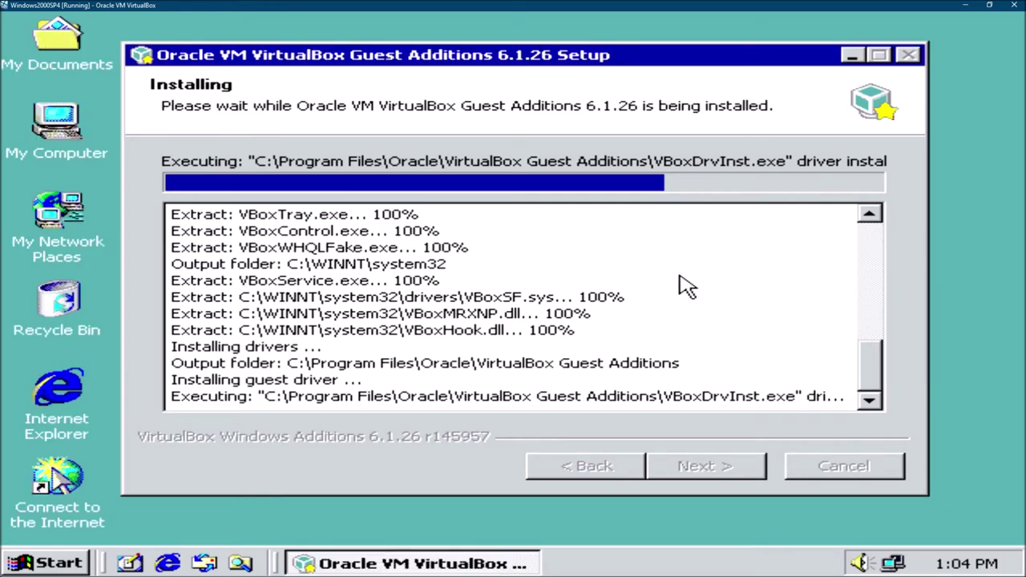
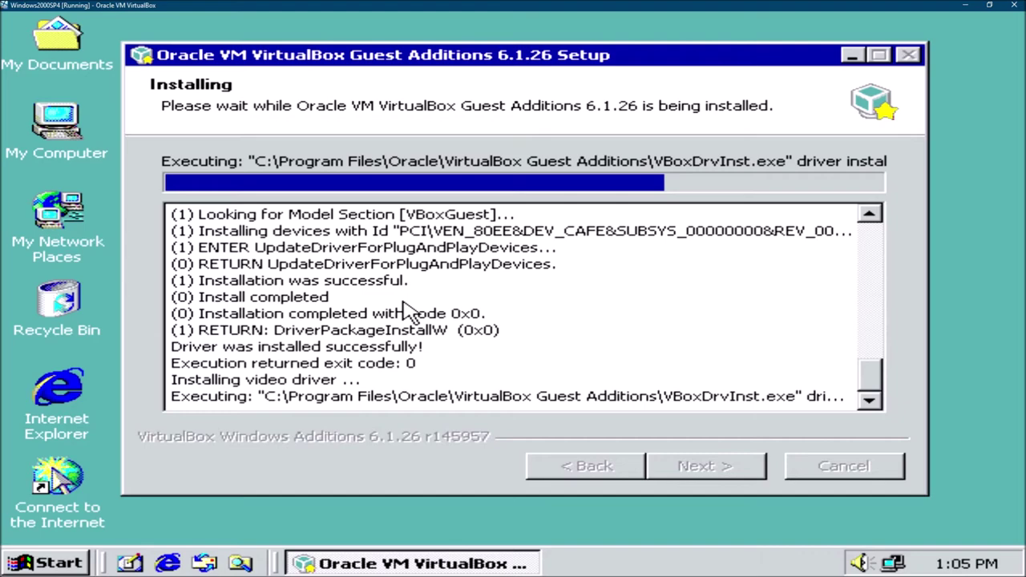
click(284, 537)
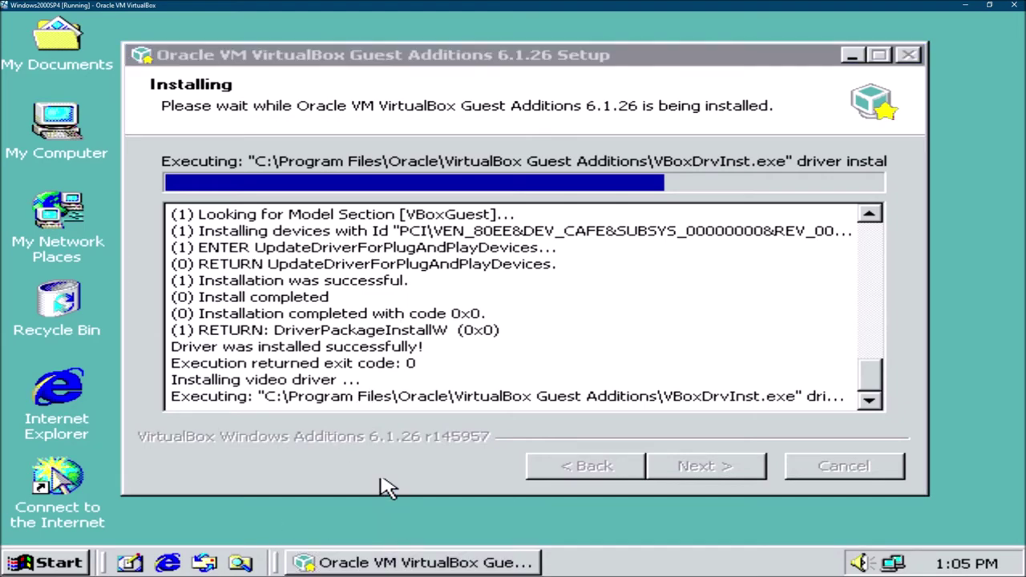
click(40, 563)
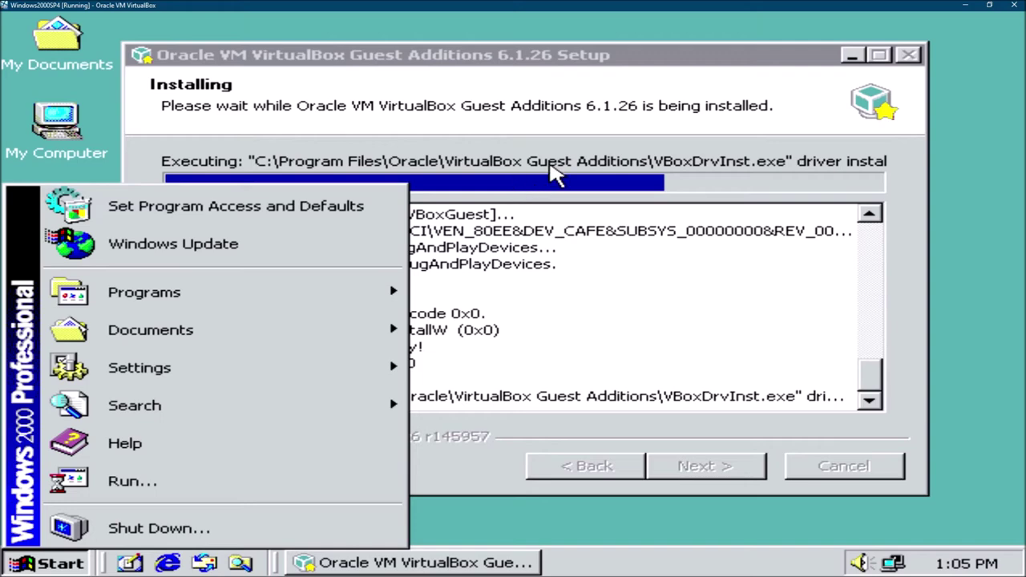
mouse_move(270, 305)
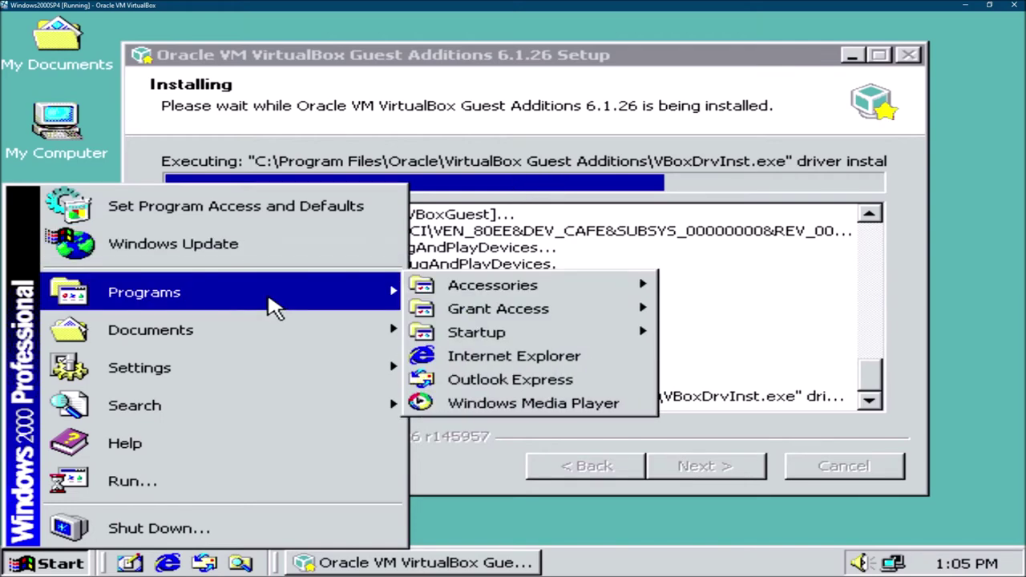
mouse_move(485, 295)
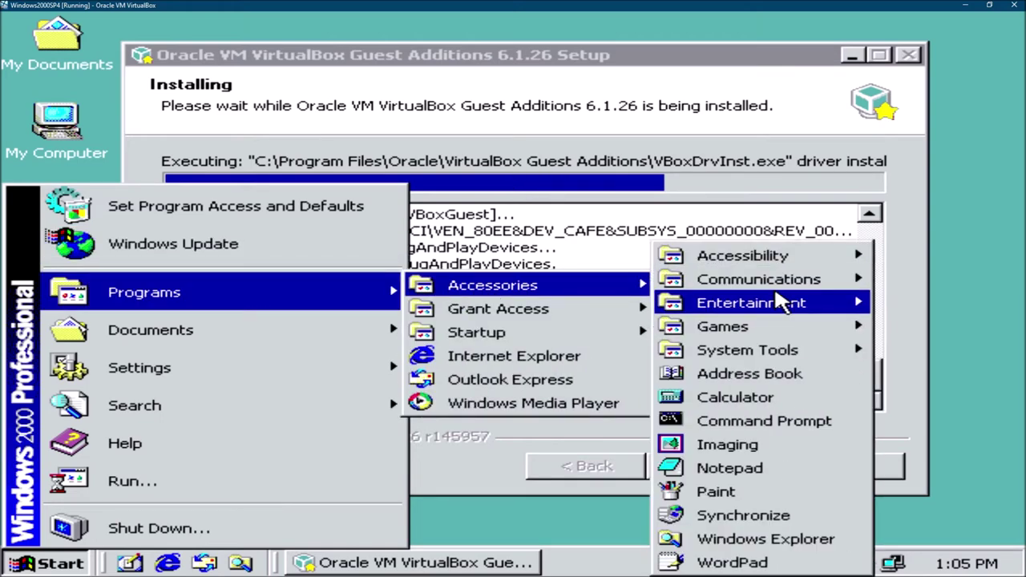
mouse_move(781, 324)
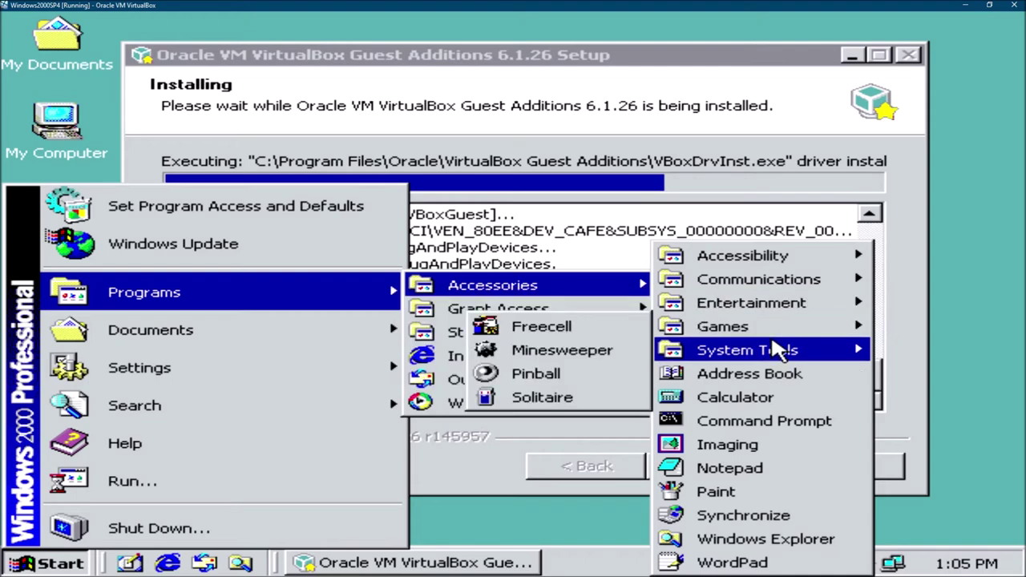
mouse_move(773, 350)
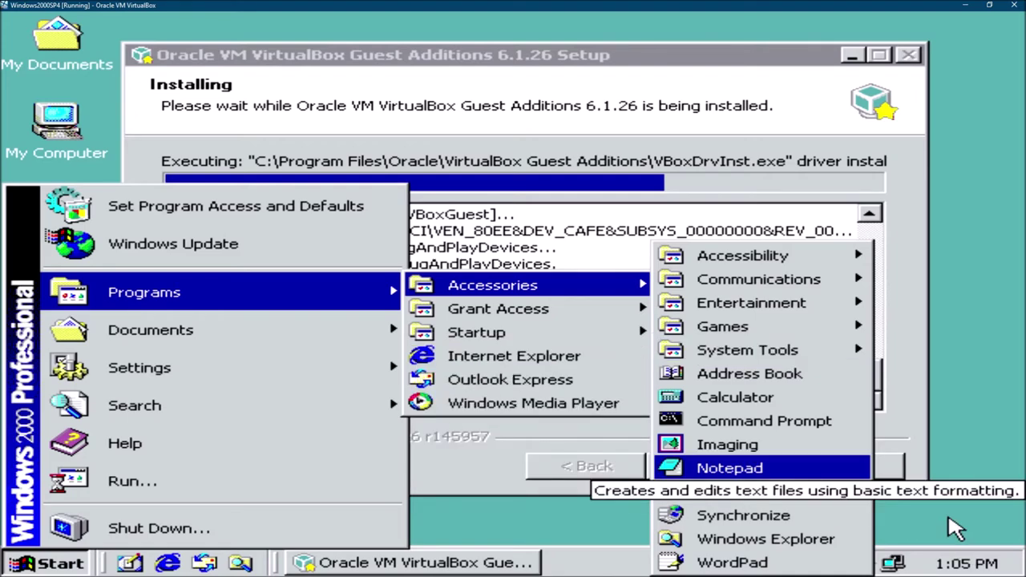
click(957, 525)
Look at the display settings in the desktop's properties and leave them without saving changes.
right_click(452, 533)
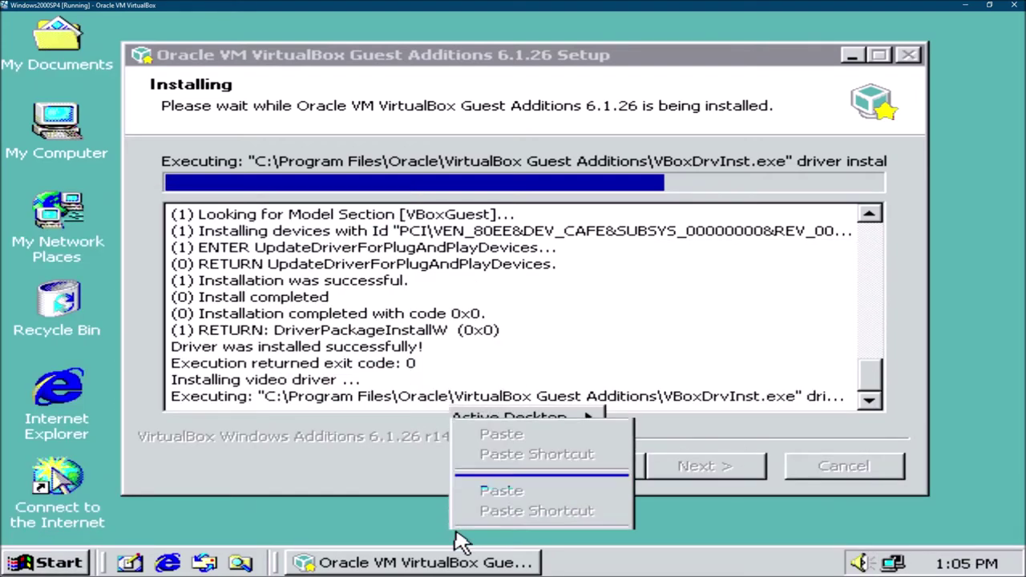
click(465, 545)
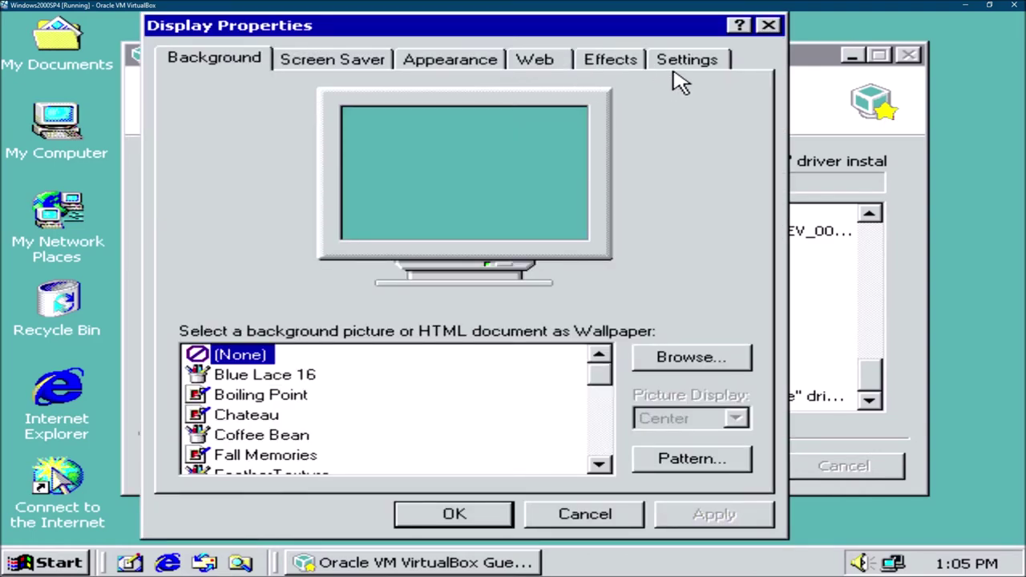
click(678, 70)
click(585, 514)
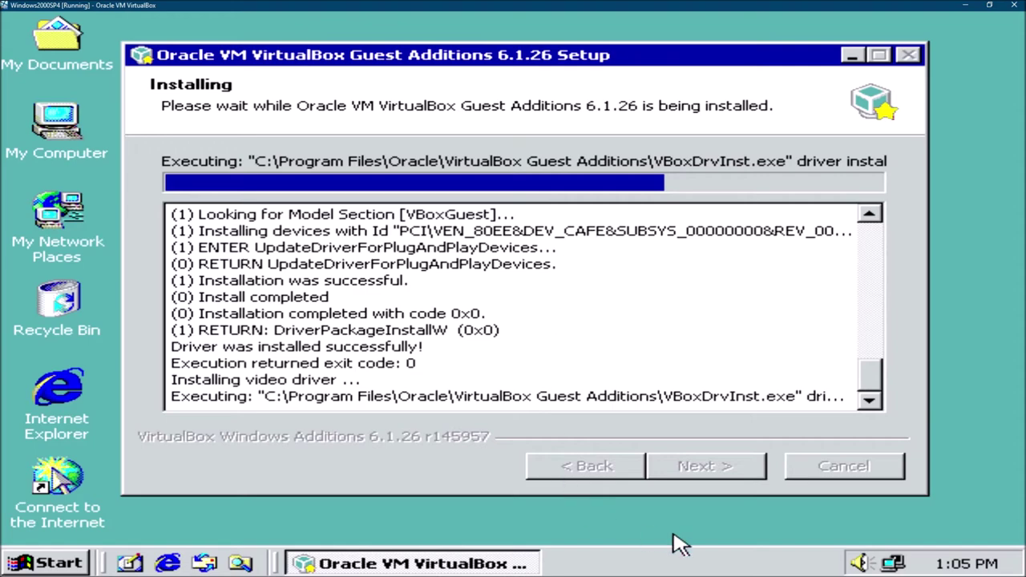
Examine CPU and memory performance in Windows Task Manager, and minimize it to return to the Guest Additions setup.
right_click(701, 565)
click(741, 523)
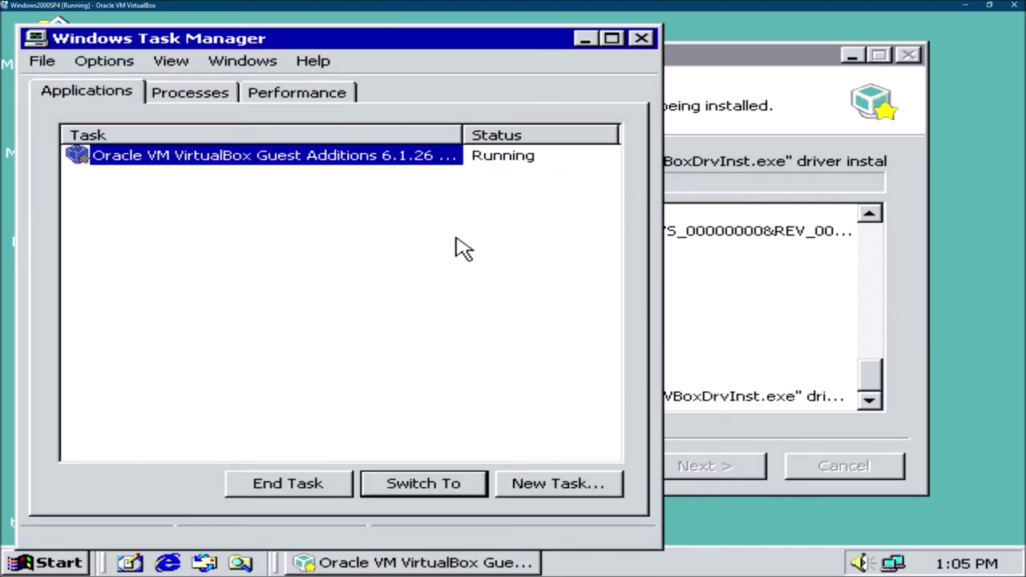
click(172, 62)
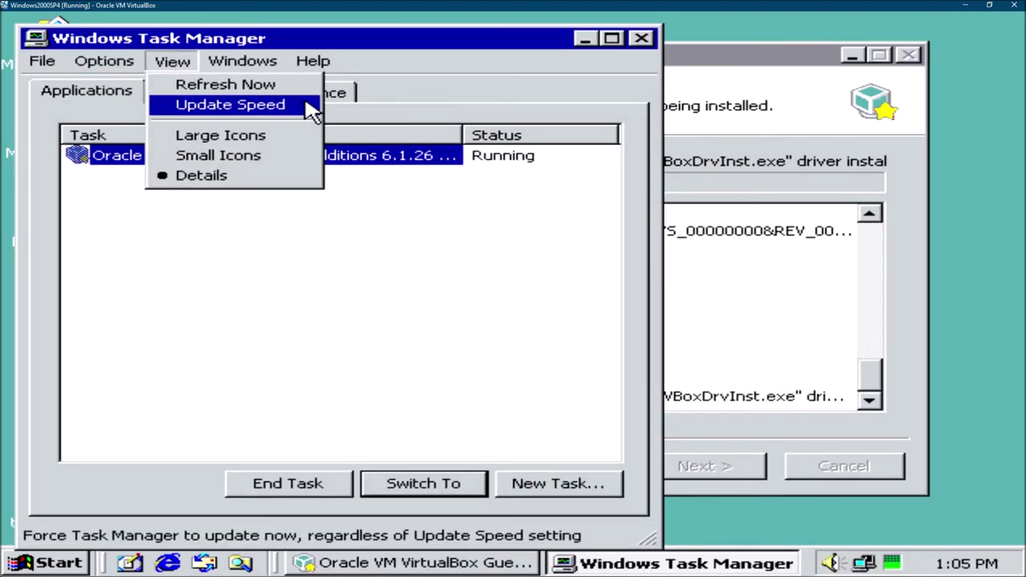
mouse_move(311, 107)
click(357, 105)
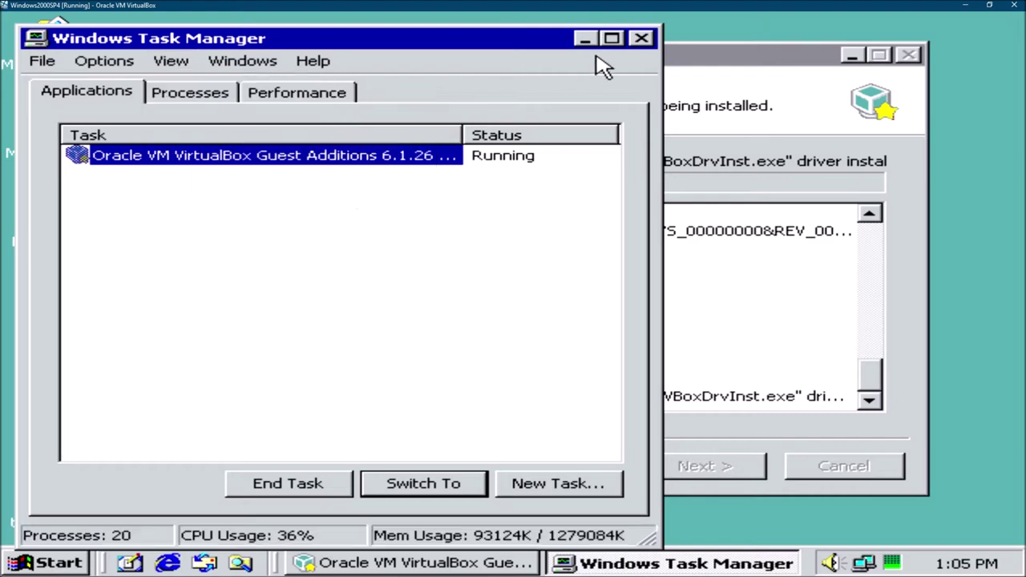
click(284, 95)
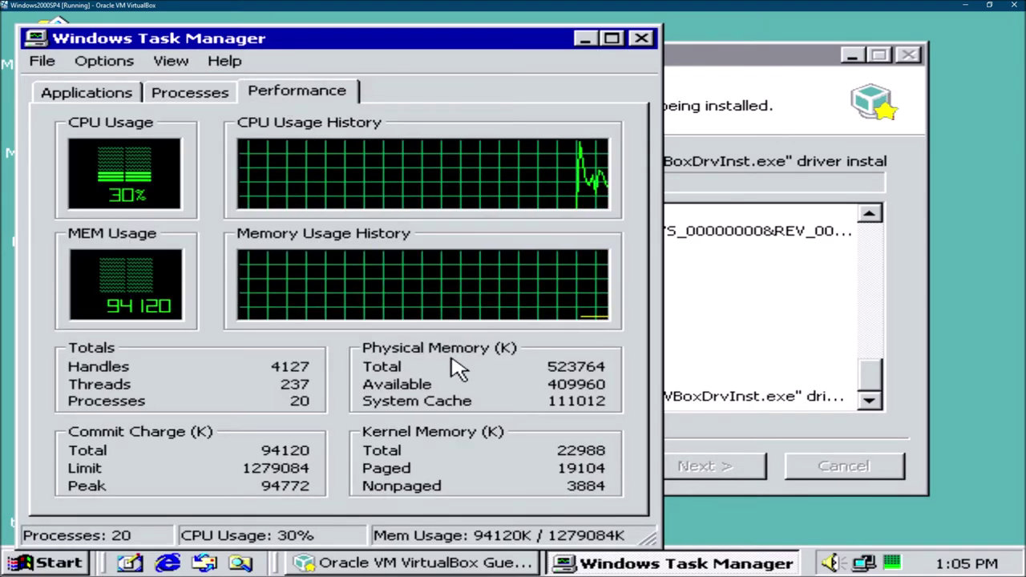
click(582, 40)
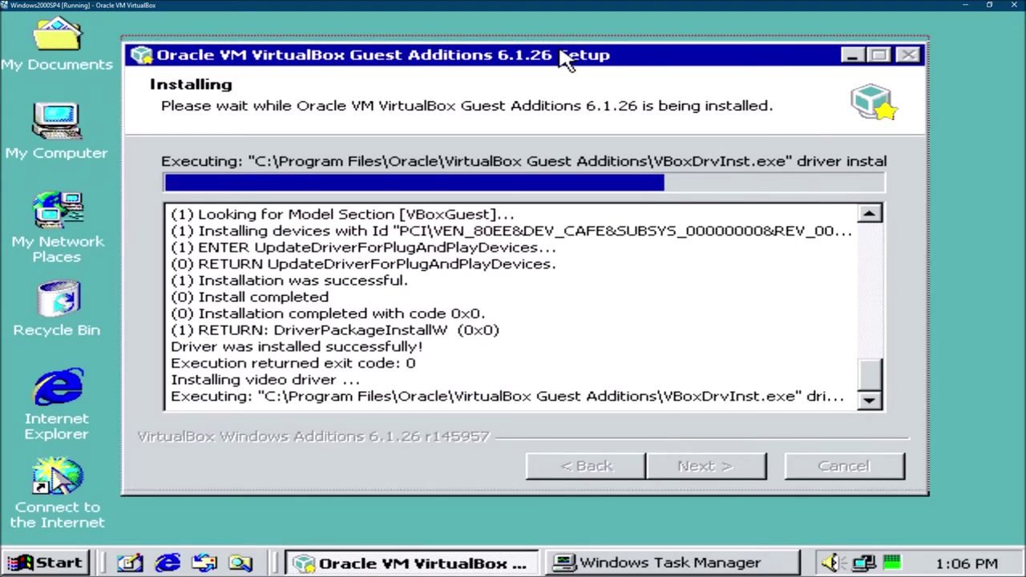
drag(565, 62, 562, 64)
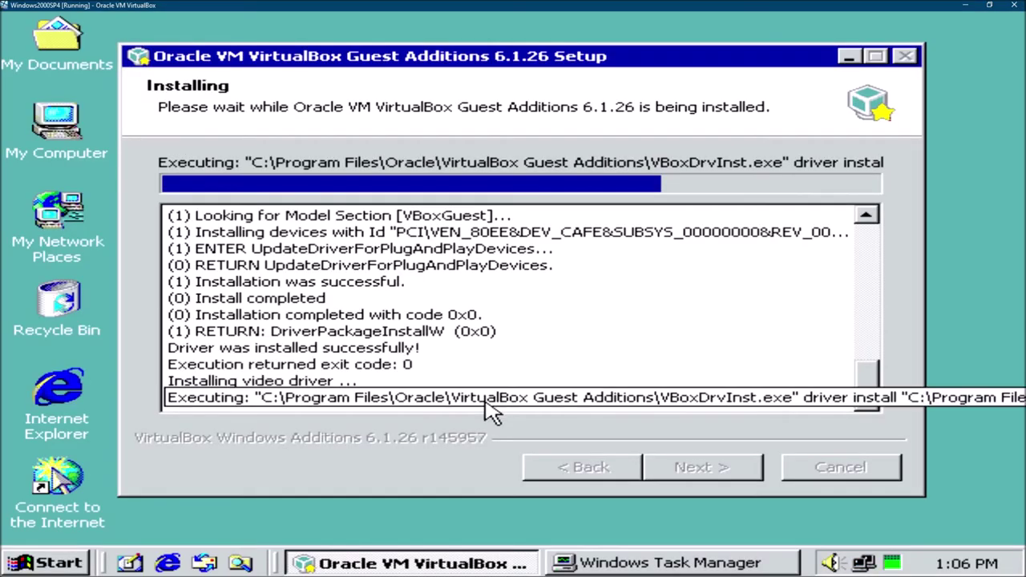
Set the display's color depth to True Color (32 bit), apply it, keep the new settings and close Display Properties.
right_click(434, 506)
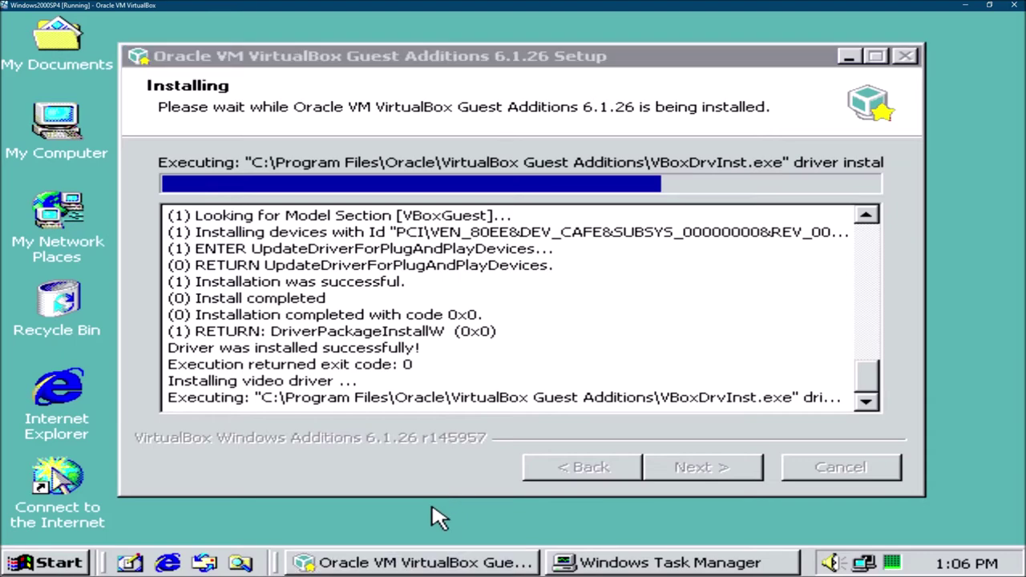
click(497, 492)
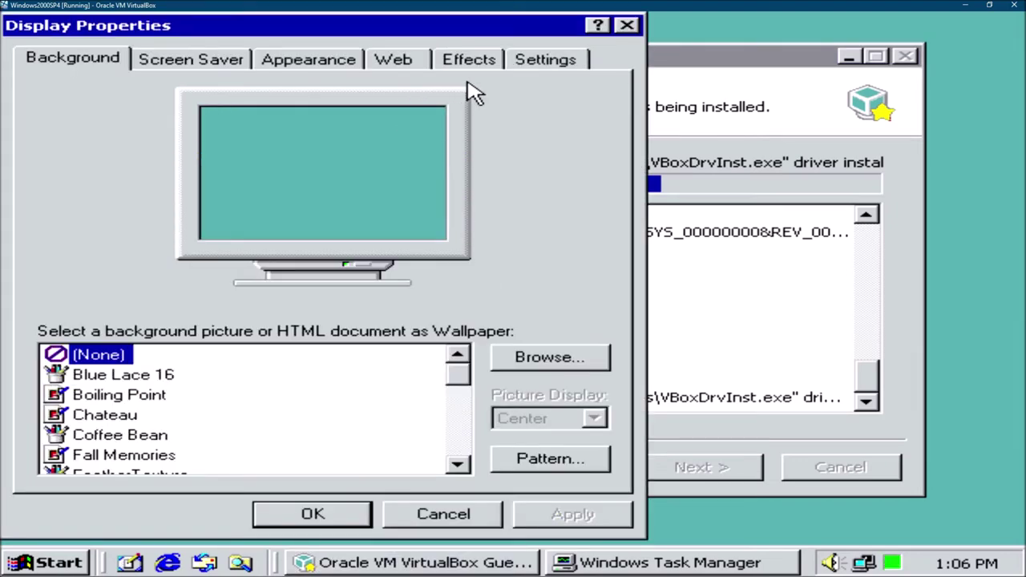
click(245, 394)
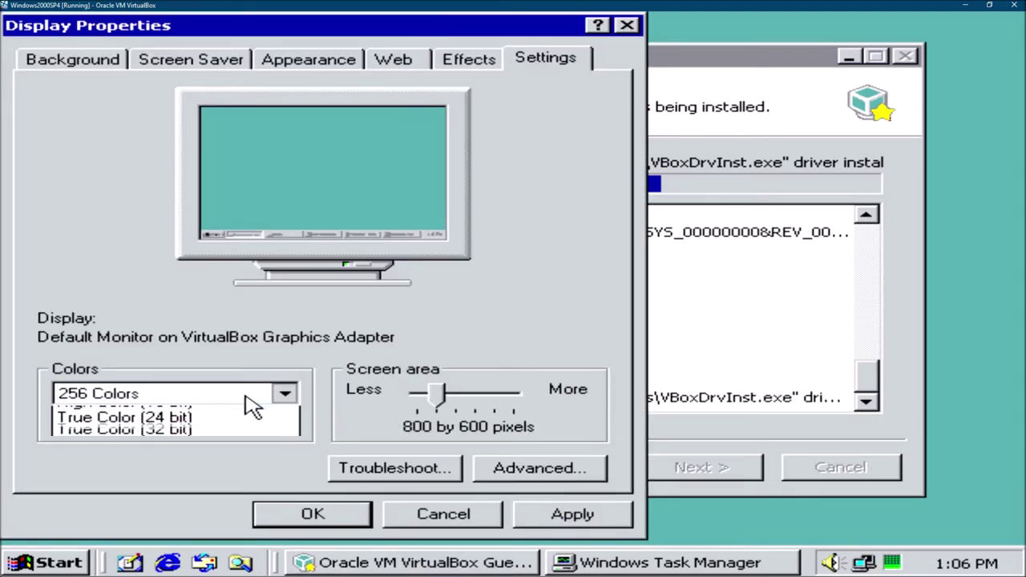
click(240, 393)
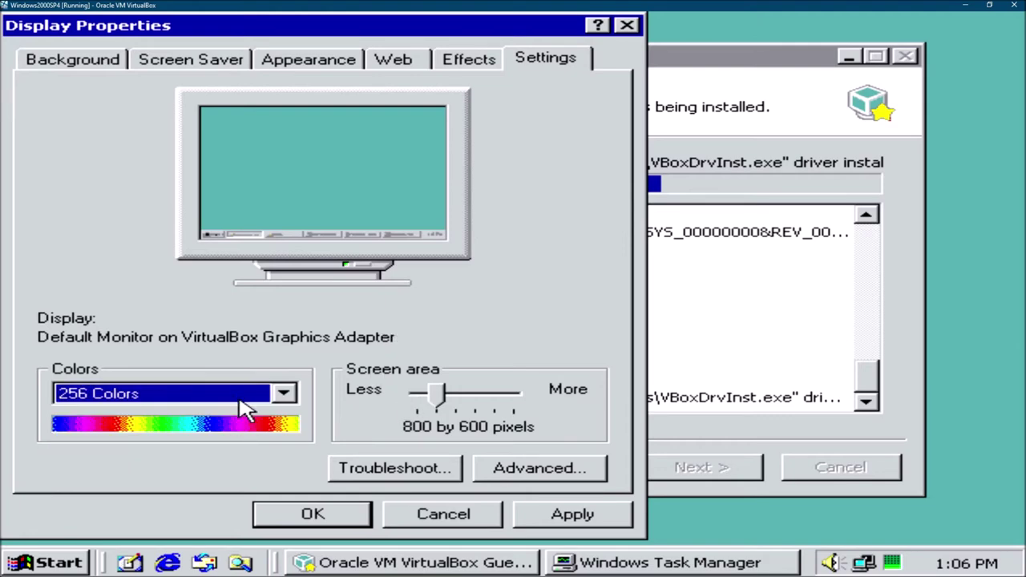
click(284, 394)
click(207, 462)
click(551, 514)
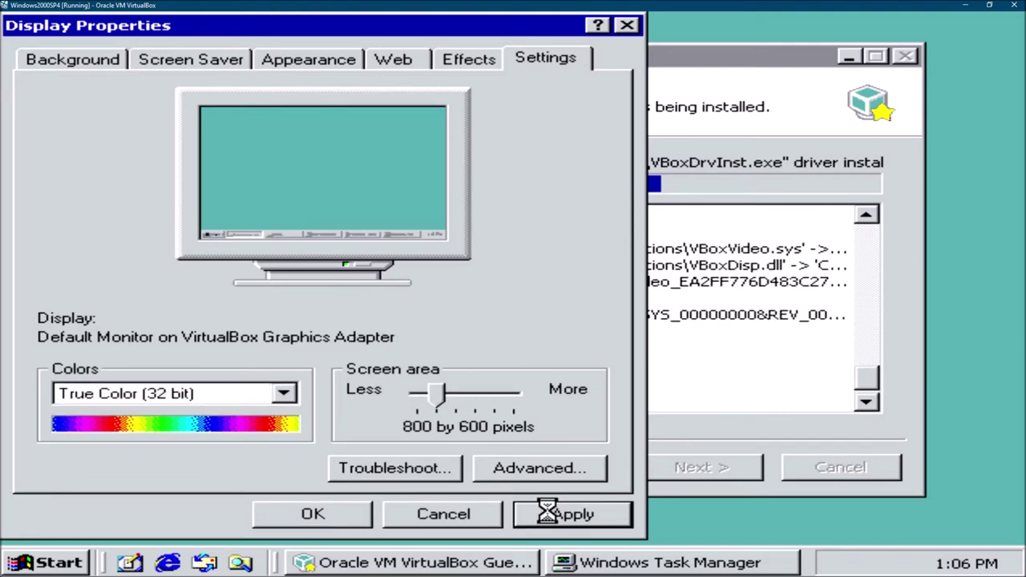
click(457, 370)
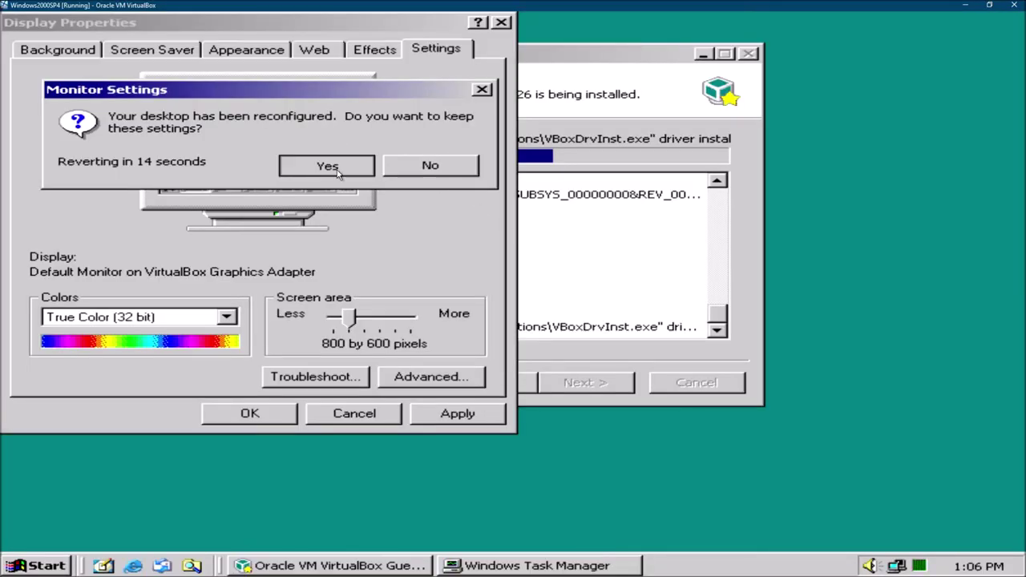
click(327, 166)
click(277, 417)
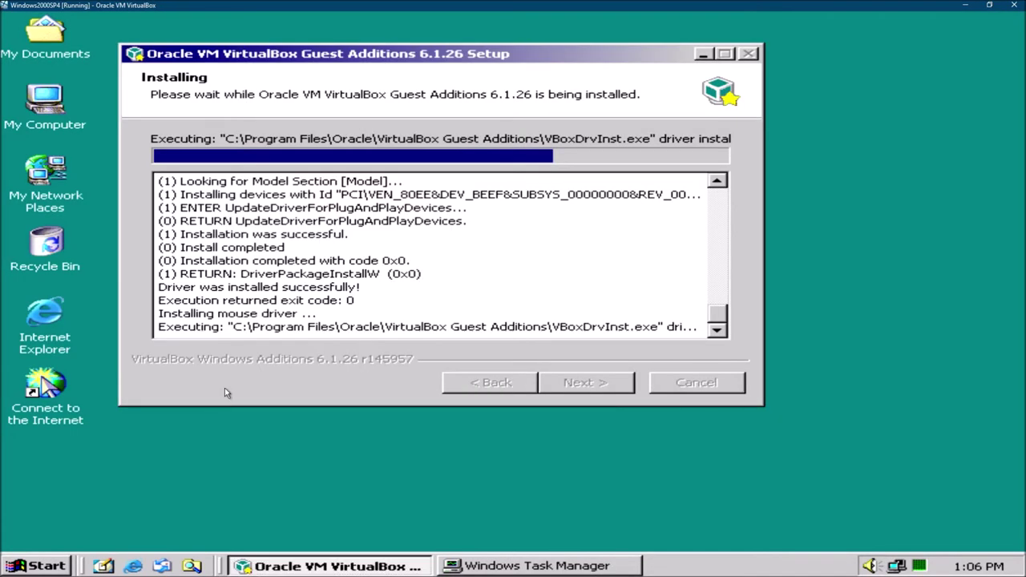
Move the Guest Additions setup window farther away from the desktop icons.
click(46, 312)
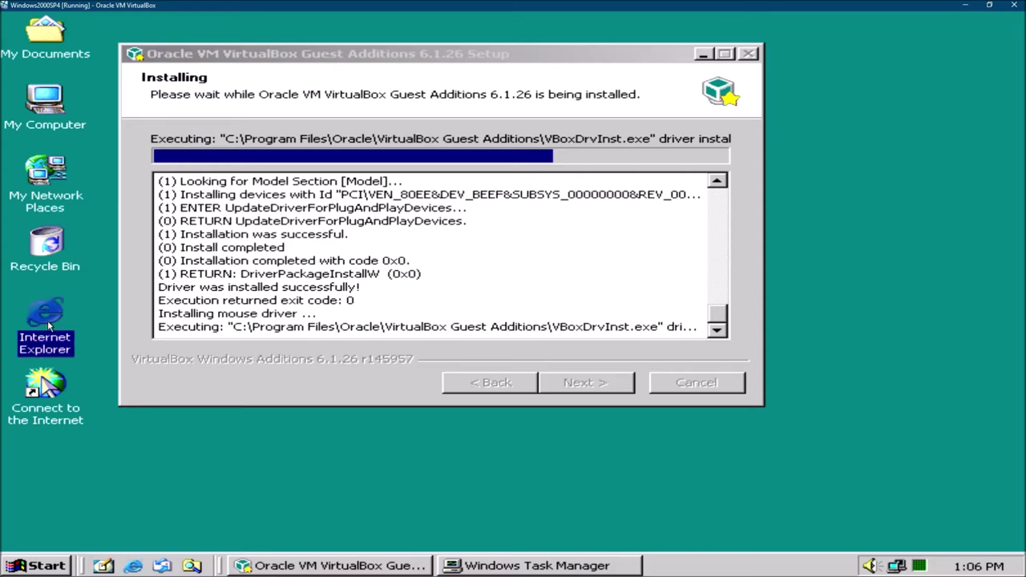
click(206, 495)
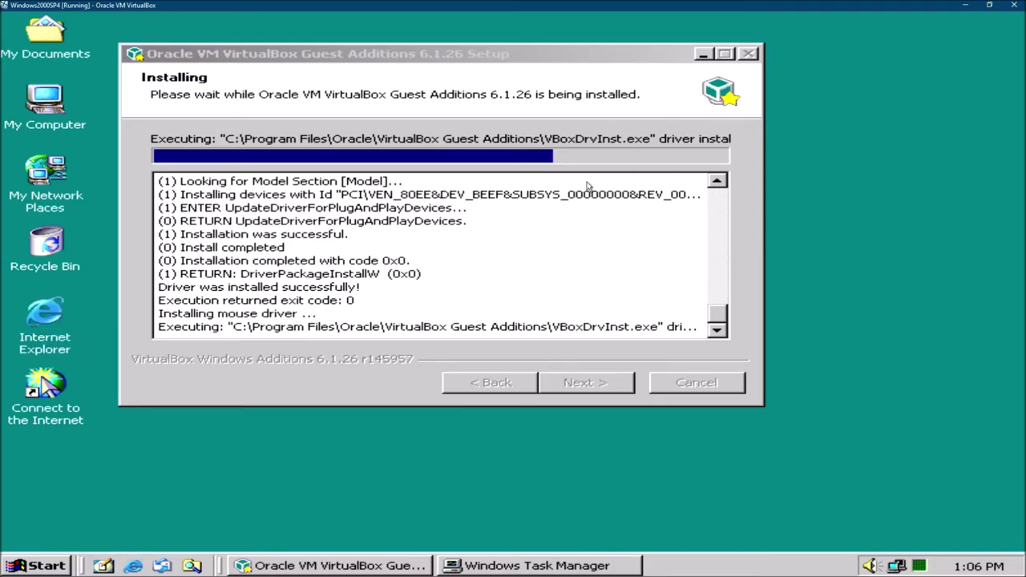
drag(565, 56, 714, 69)
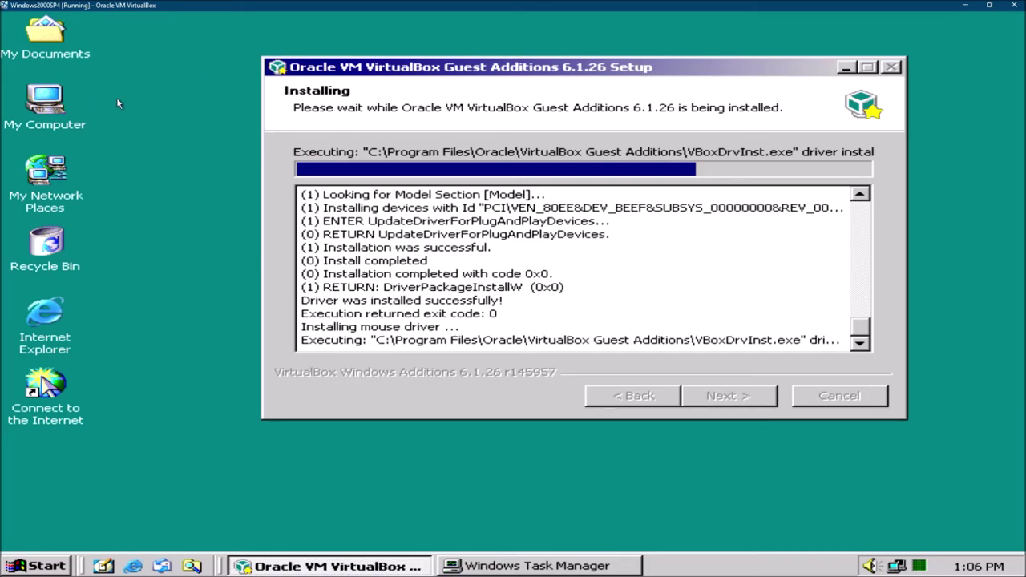
click(30, 104)
Set the screen area to 1280 by 1024 pixels, apply it, keep the new settings and close Display Properties.
right_click(189, 71)
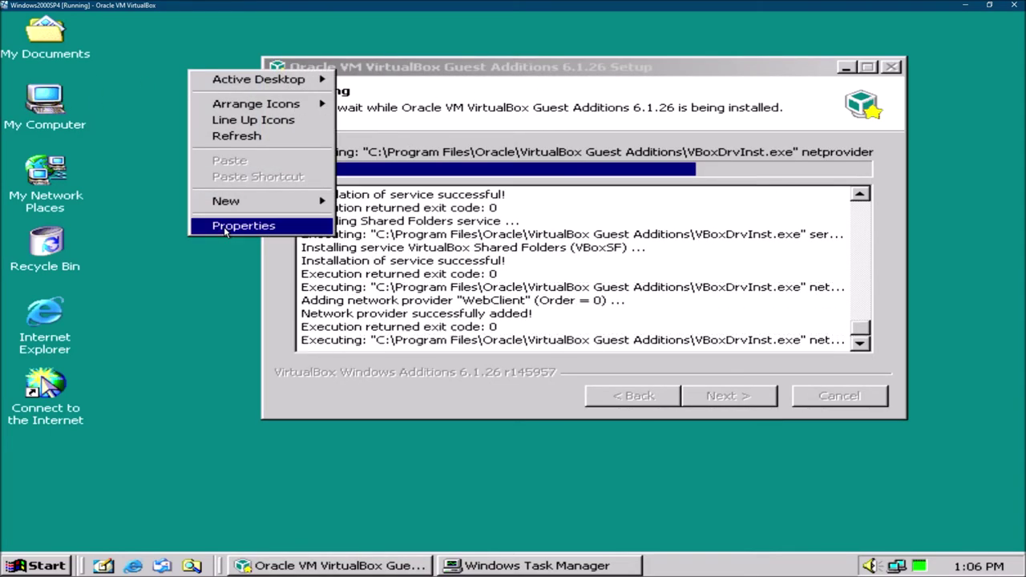
click(224, 225)
click(605, 163)
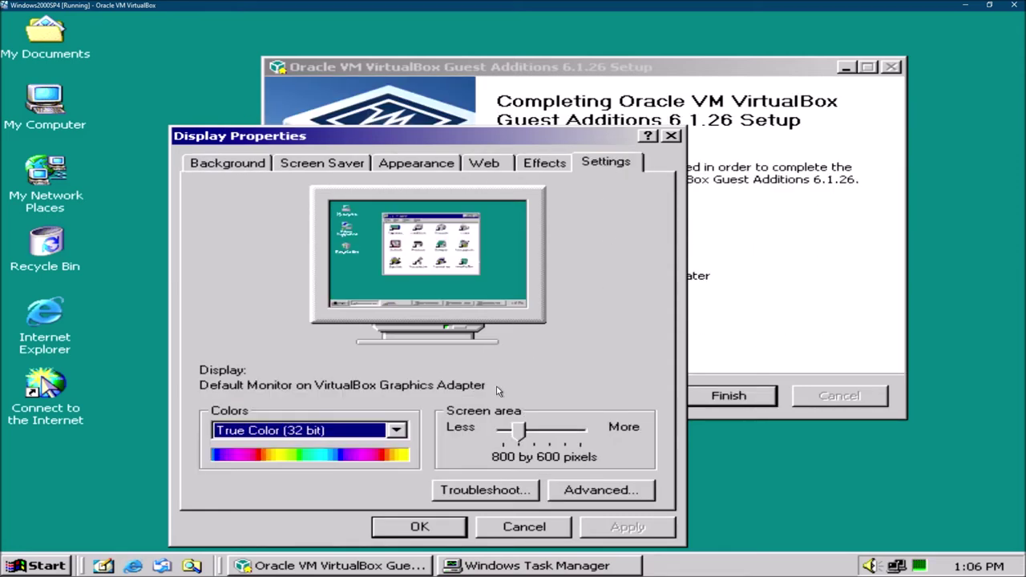
drag(522, 436, 609, 438)
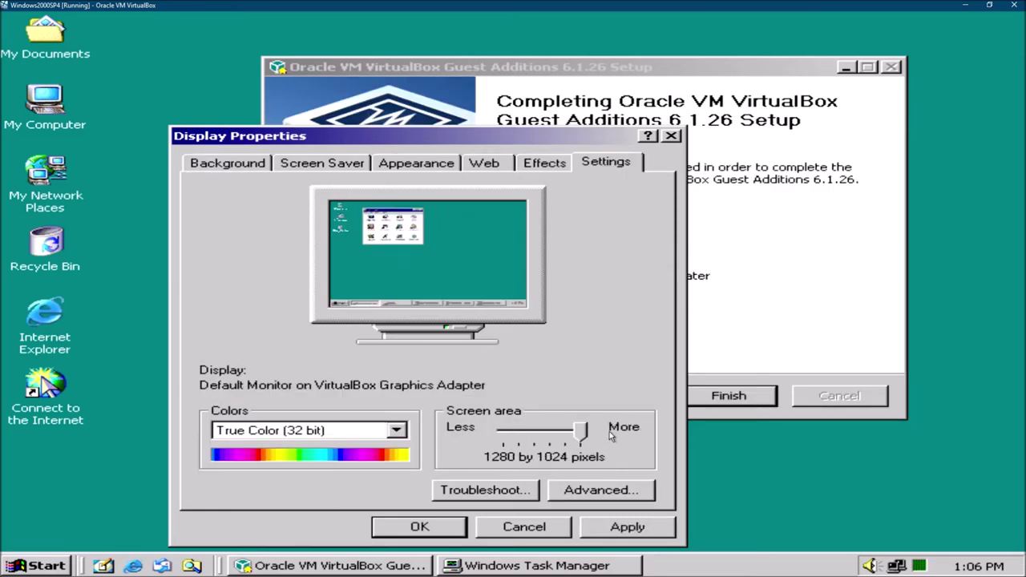
click(626, 527)
click(466, 346)
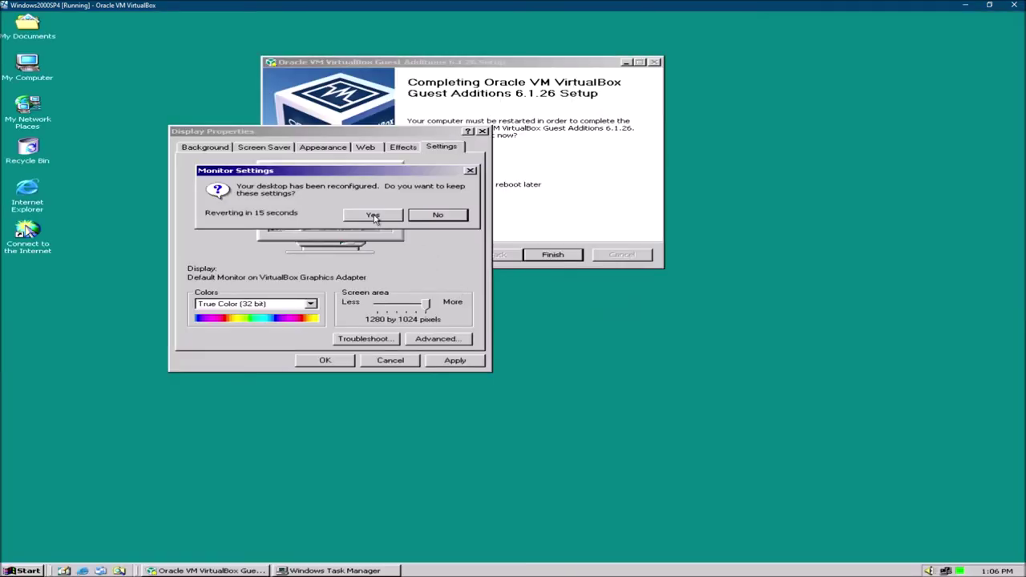
click(372, 216)
click(337, 364)
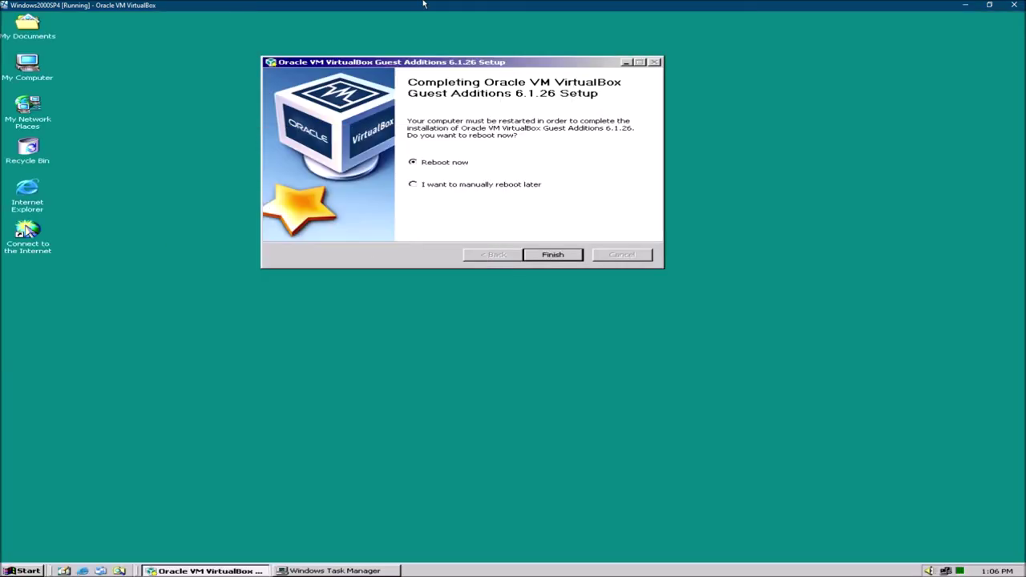
Finish the Guest Additions setup with an immediate reboot and switch the virtual machine to full-screen mode.
click(559, 258)
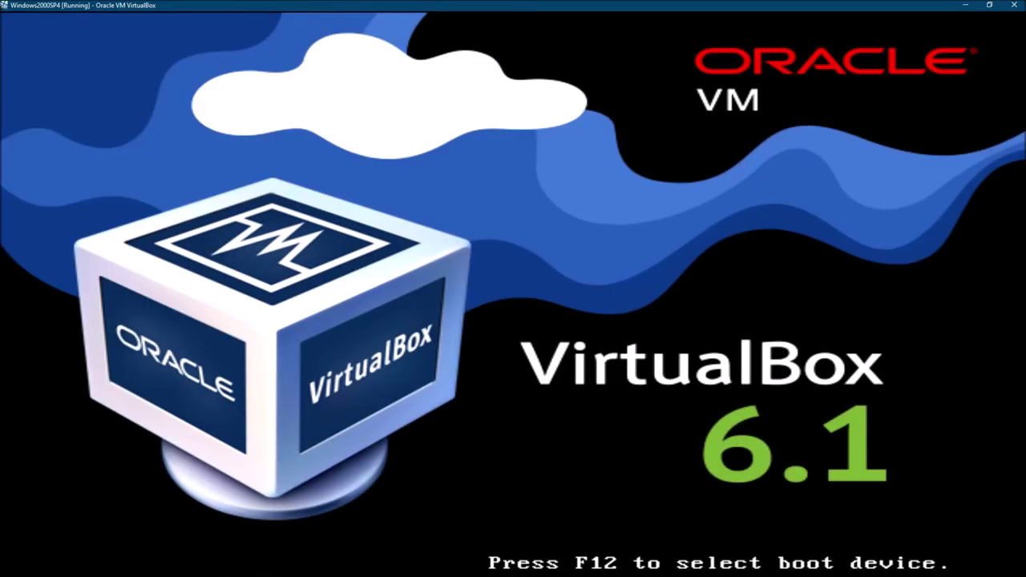
key(ctrl+f)
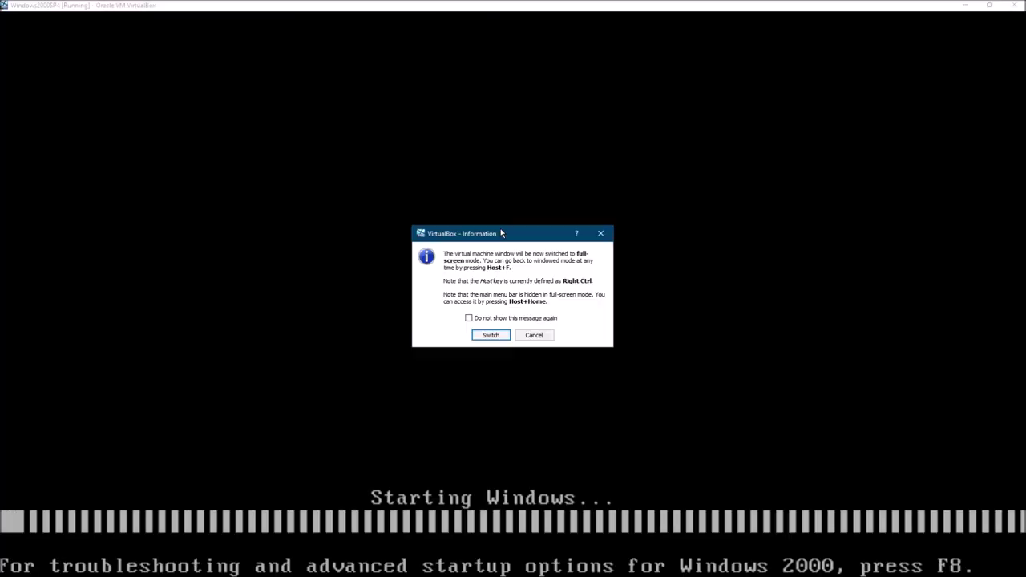
key(Return)
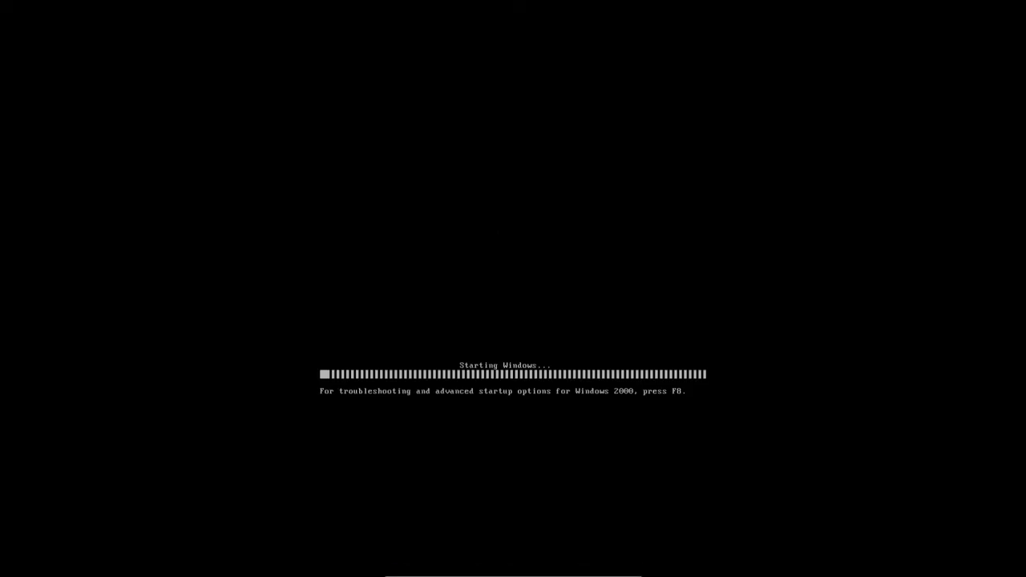
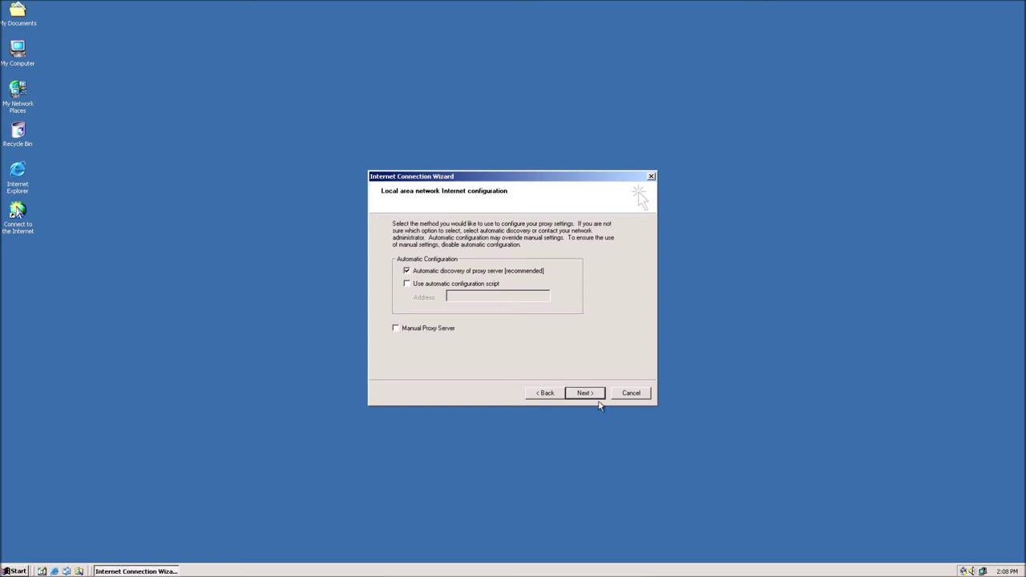
Complete the Internet Connection Wizard with automatic discovery of the proxy server.
click(585, 394)
click(585, 394)
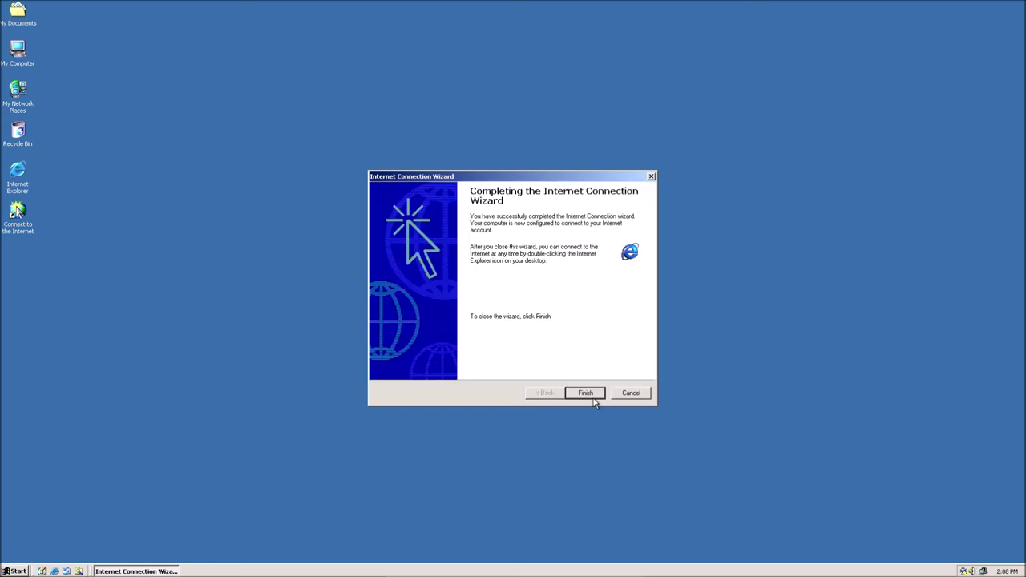
click(586, 394)
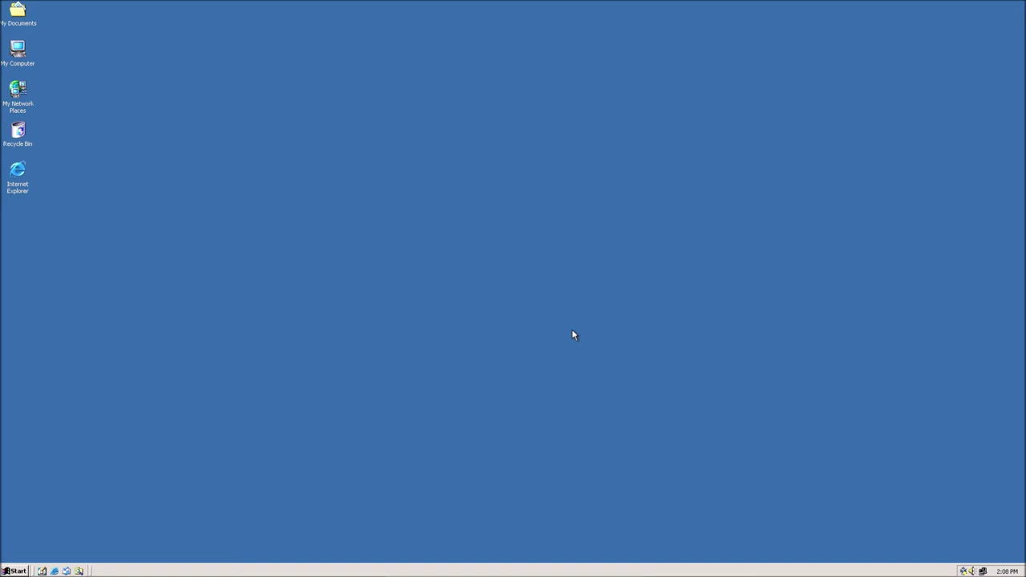
Enable Use TLS 1.0 in the advanced Internet Properties, apply the change and close the dialog.
right_click(20, 178)
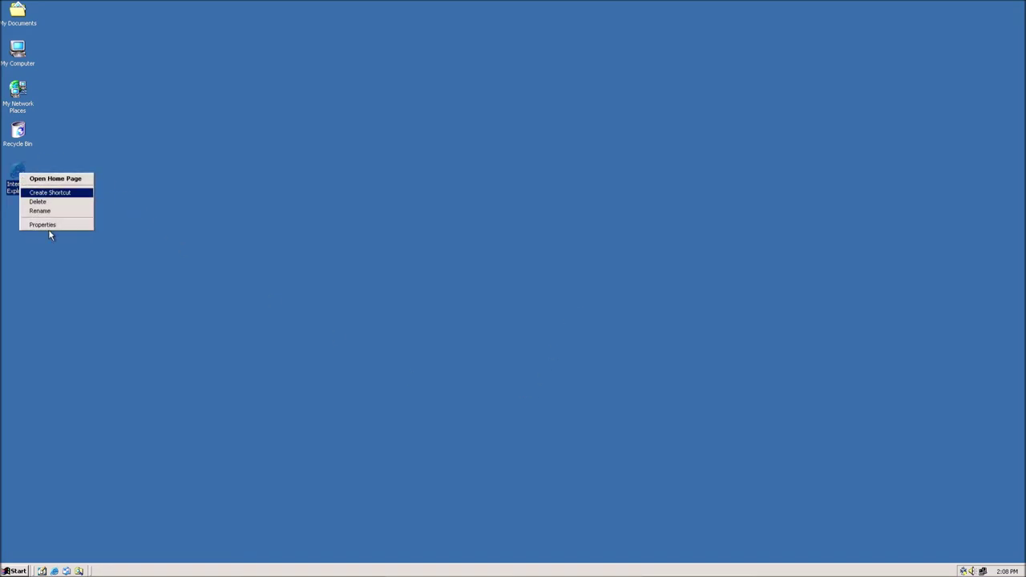
click(61, 226)
click(267, 107)
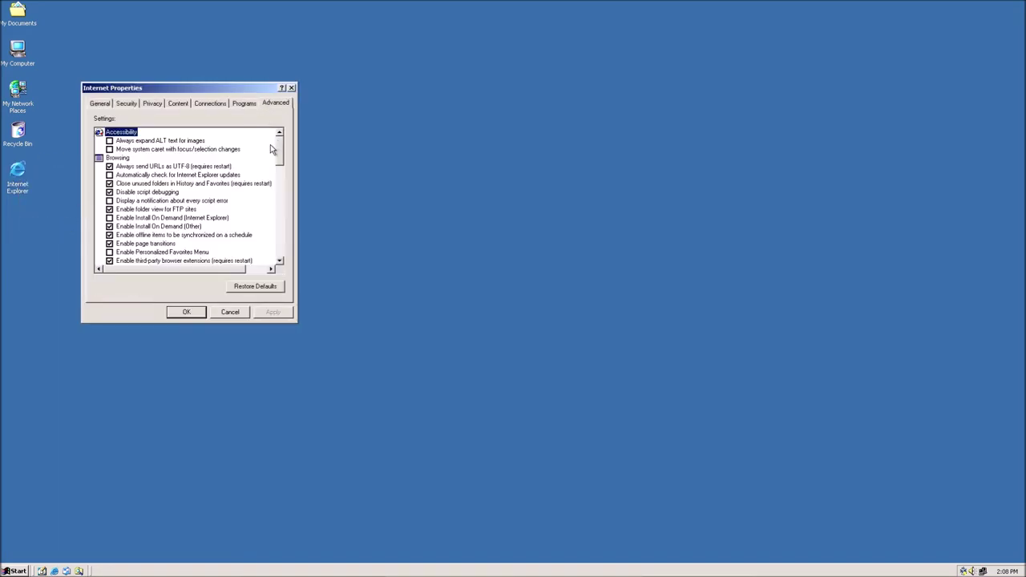
drag(278, 144, 281, 250)
click(132, 235)
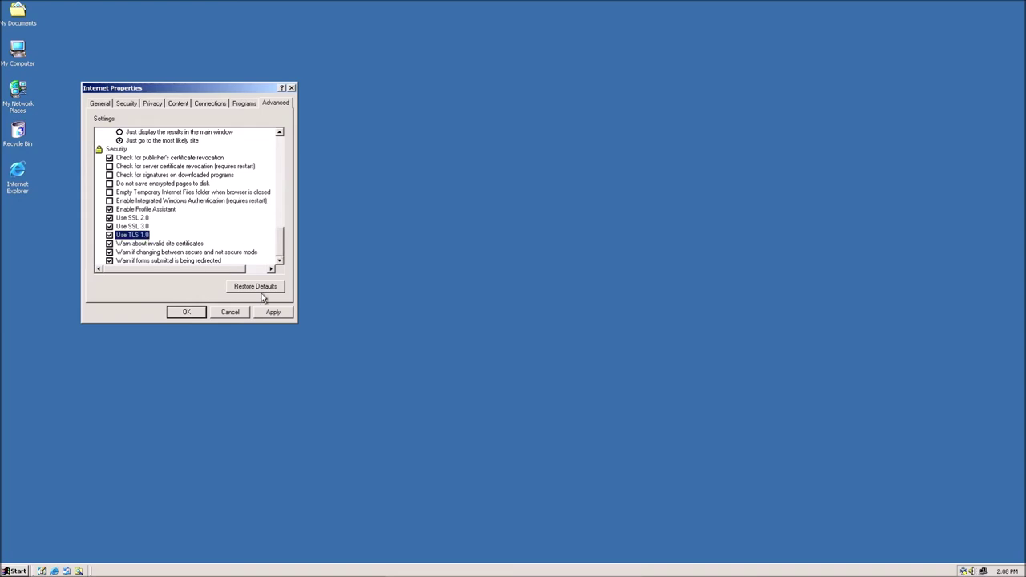
click(269, 313)
click(186, 312)
Open Internet Explorer, try its window maximized and restored, and move it higher on the desktop.
double_click(18, 173)
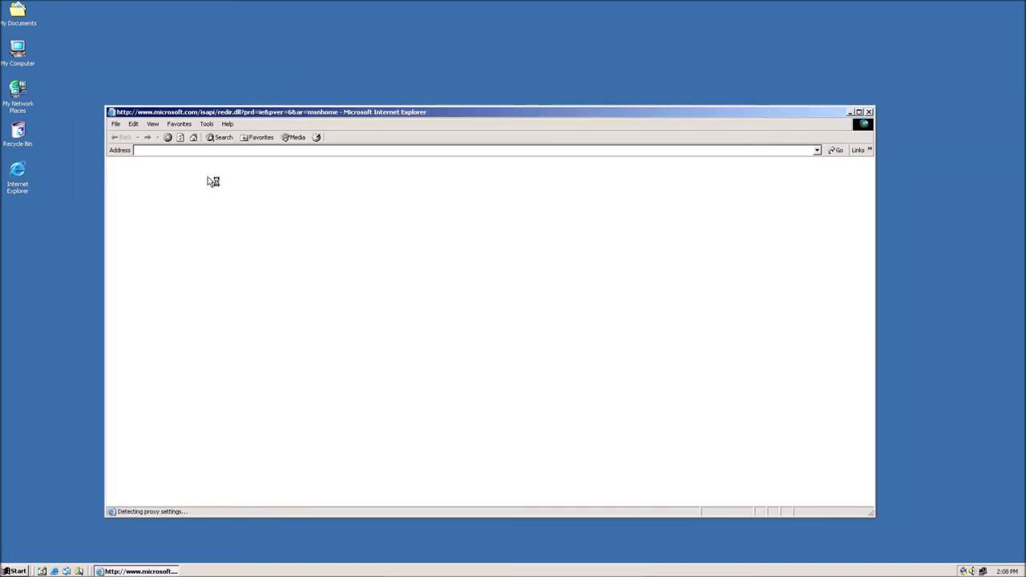
double_click(359, 113)
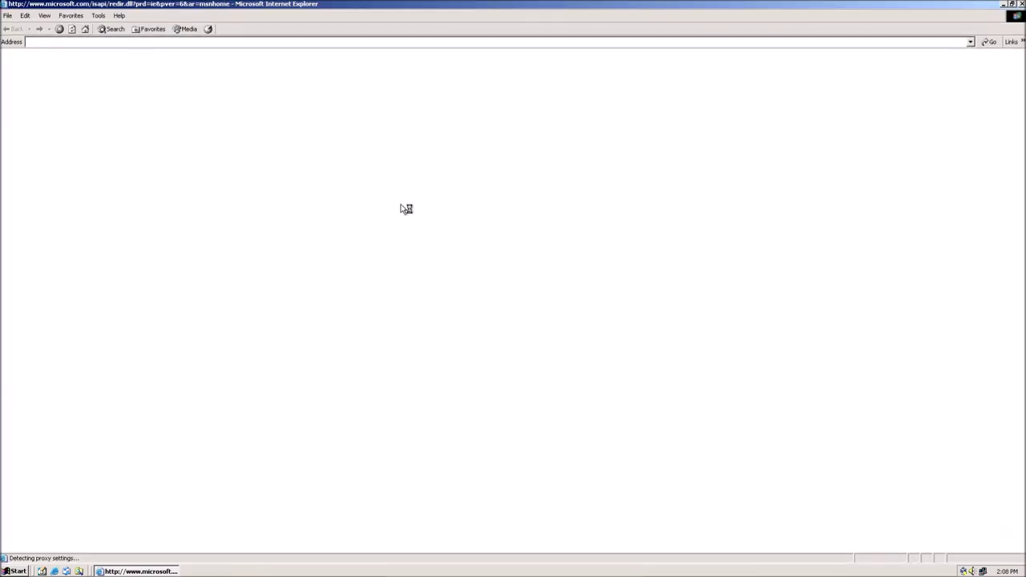
double_click(555, 4)
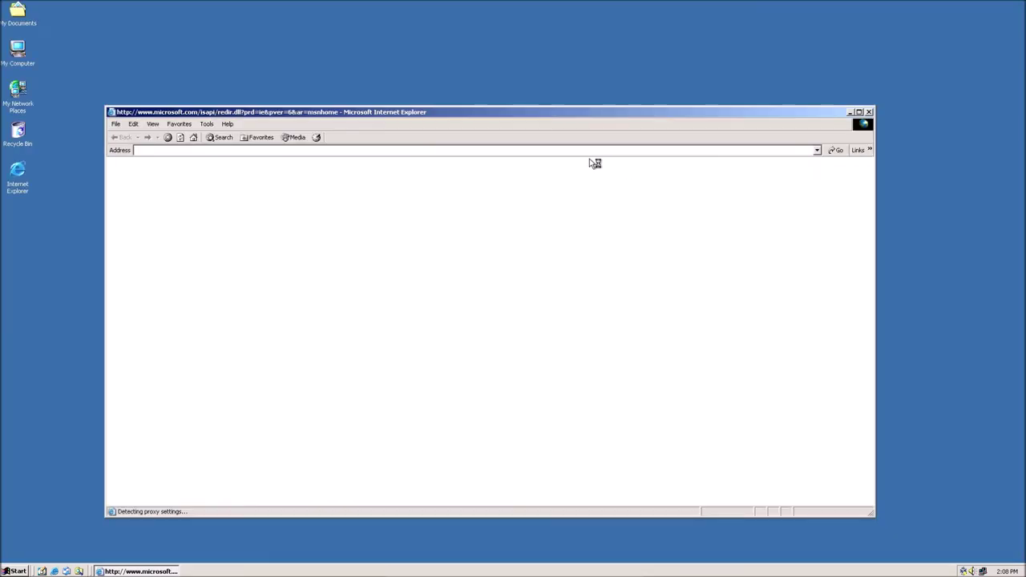
drag(590, 109, 585, 71)
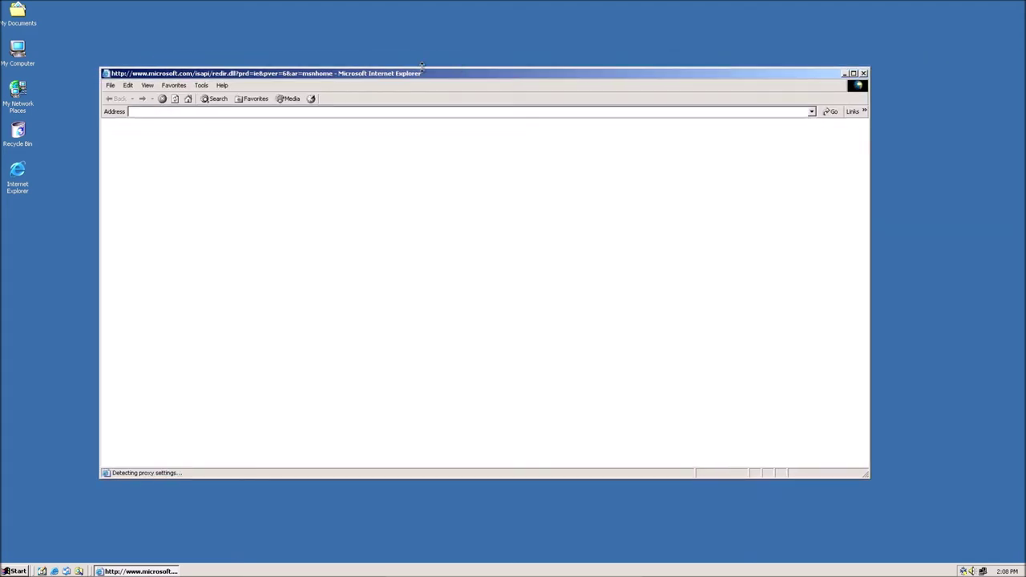
click(16, 570)
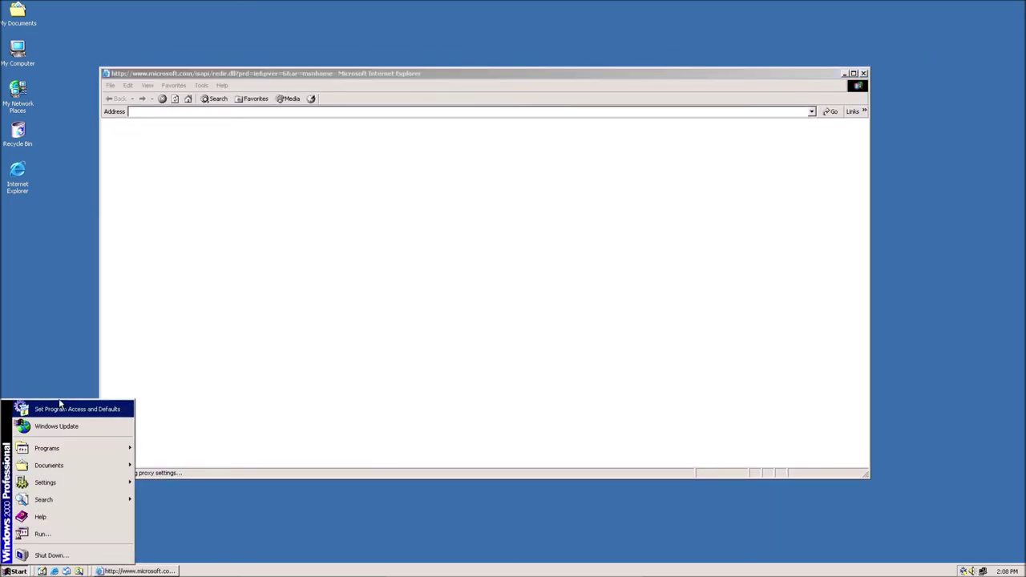
right_click(30, 313)
key(Escape)
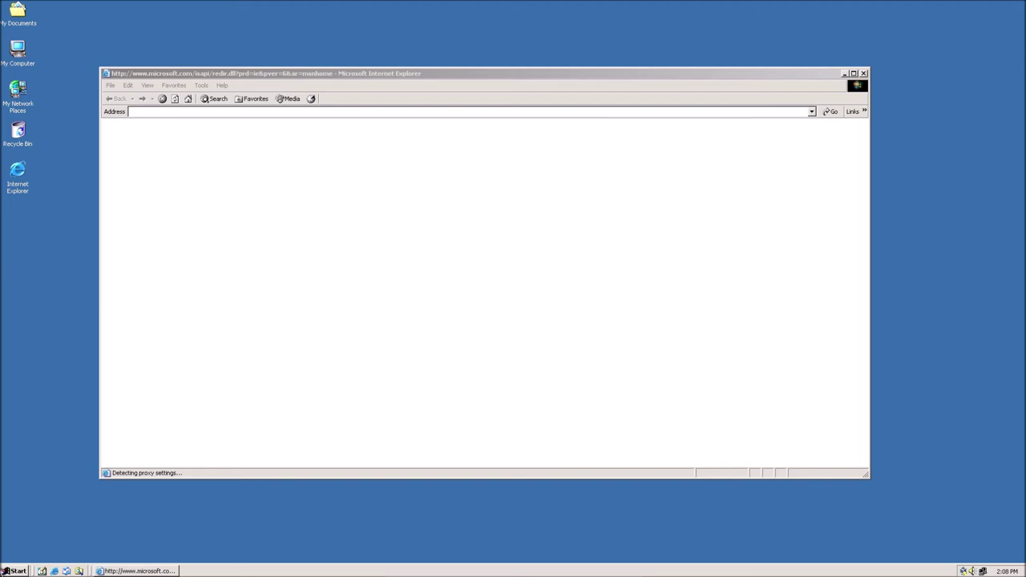
click(5, 573)
mouse_move(64, 450)
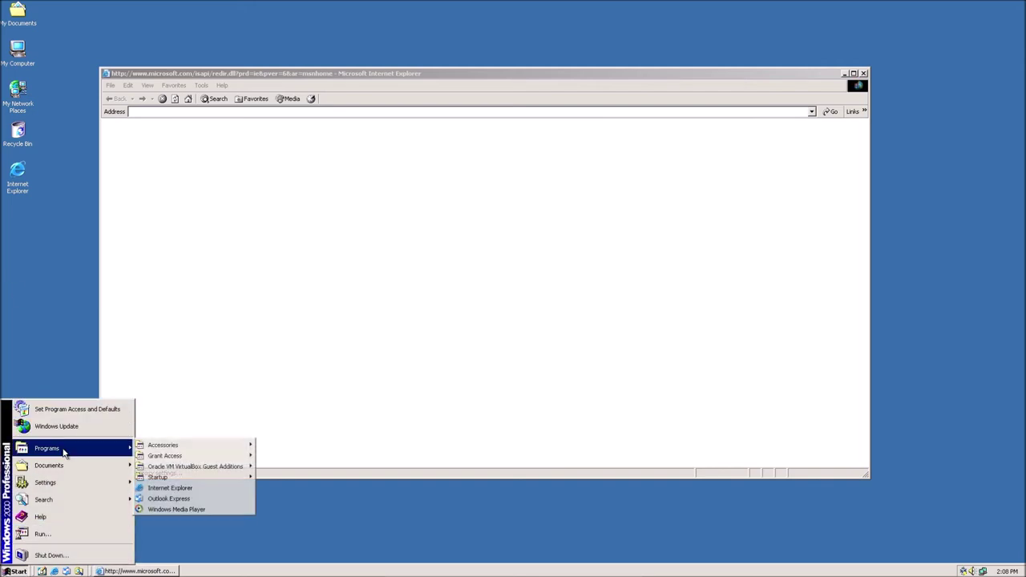
click(335, 191)
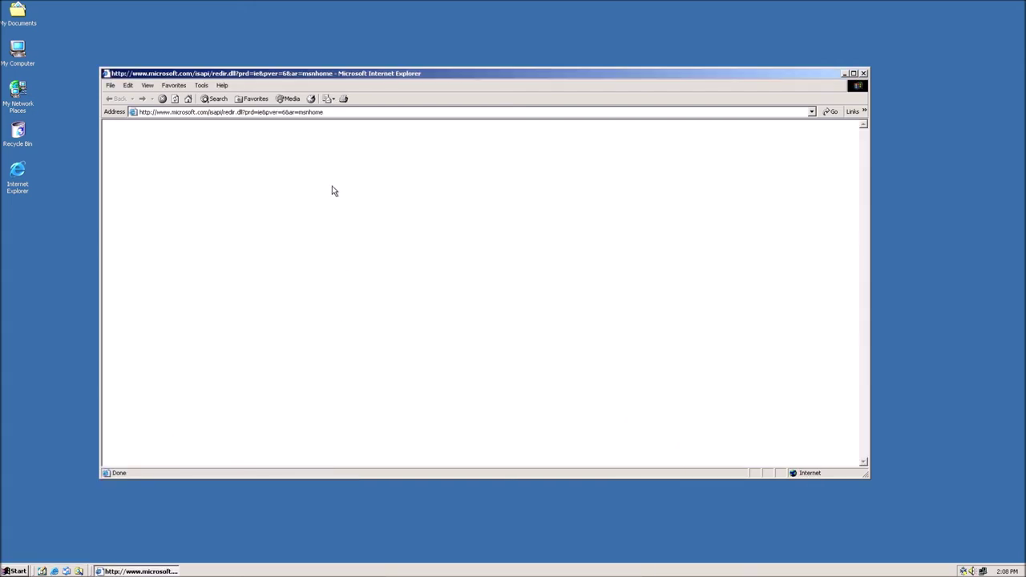
Maximize the browser window, load oldversion.com and accept the secure connection alert.
double_click(384, 70)
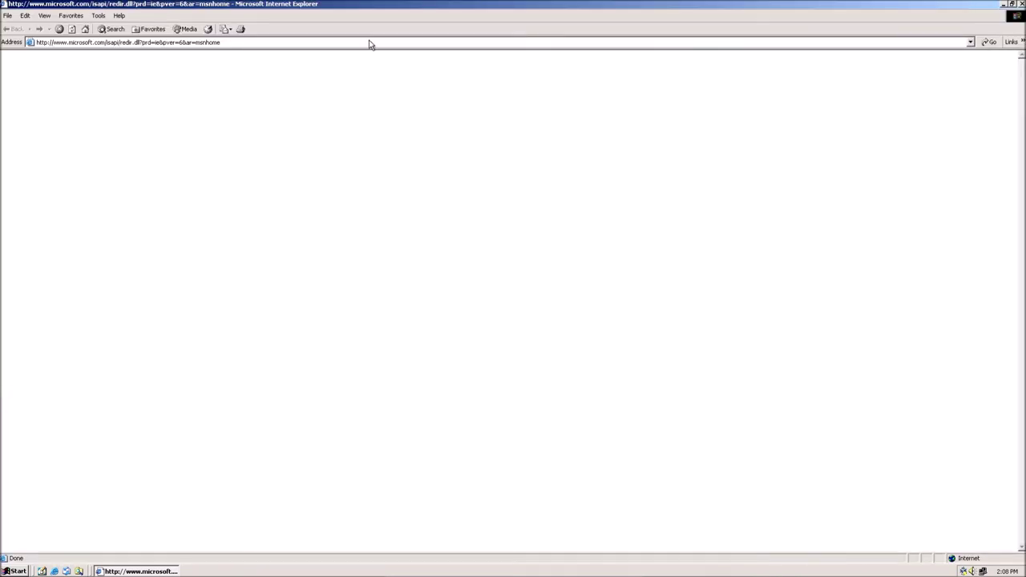
click(370, 42)
text(oldversion.com)
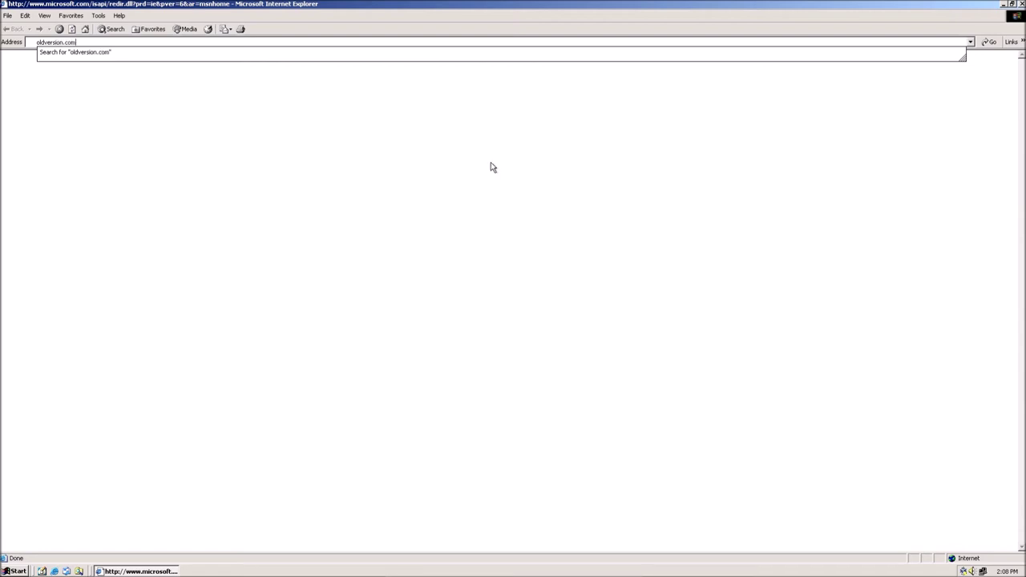
key(Return)
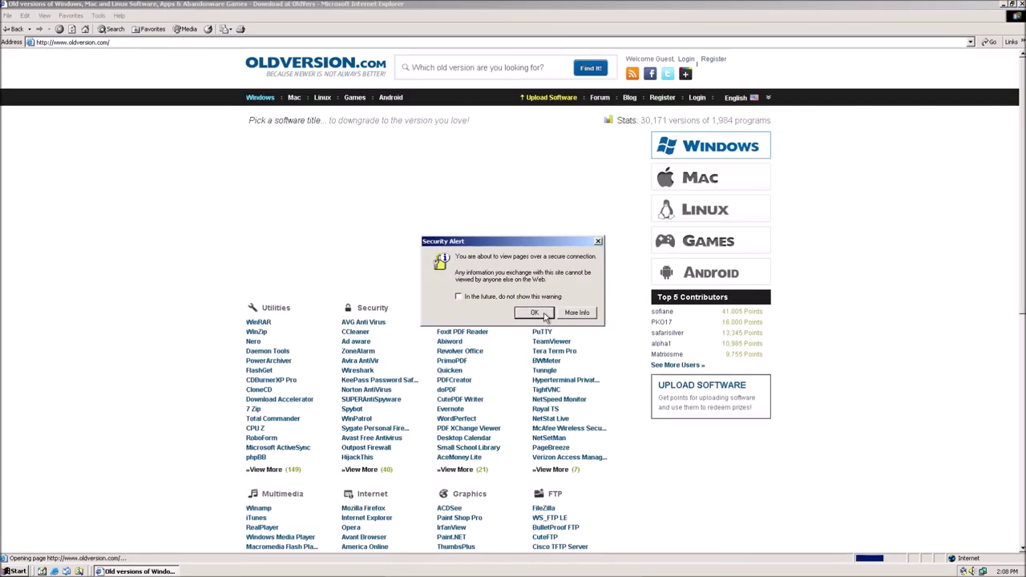
key(Return)
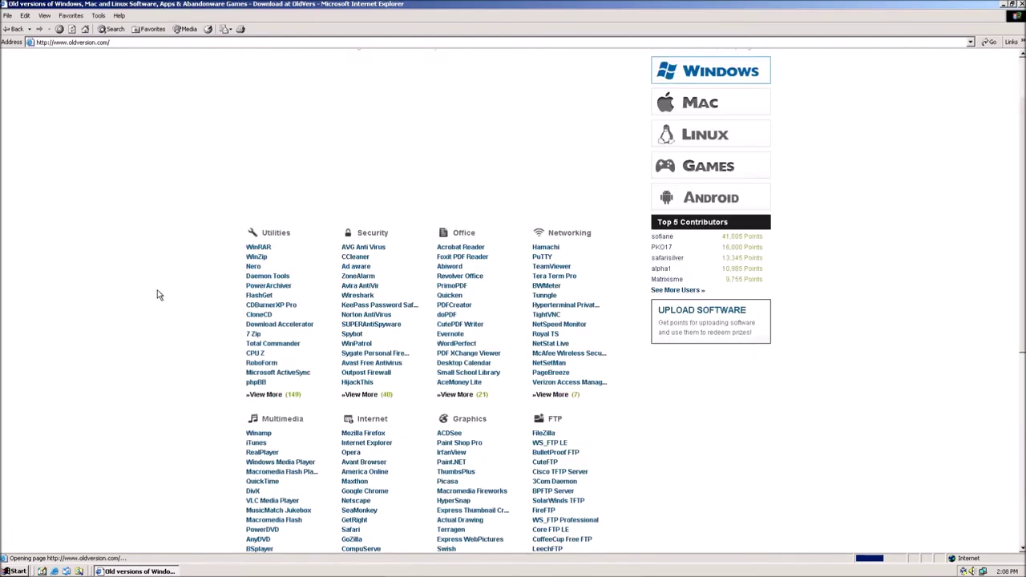
Check the version information in About Internet Explorer and close it.
scroll(158, 291, down, 2)
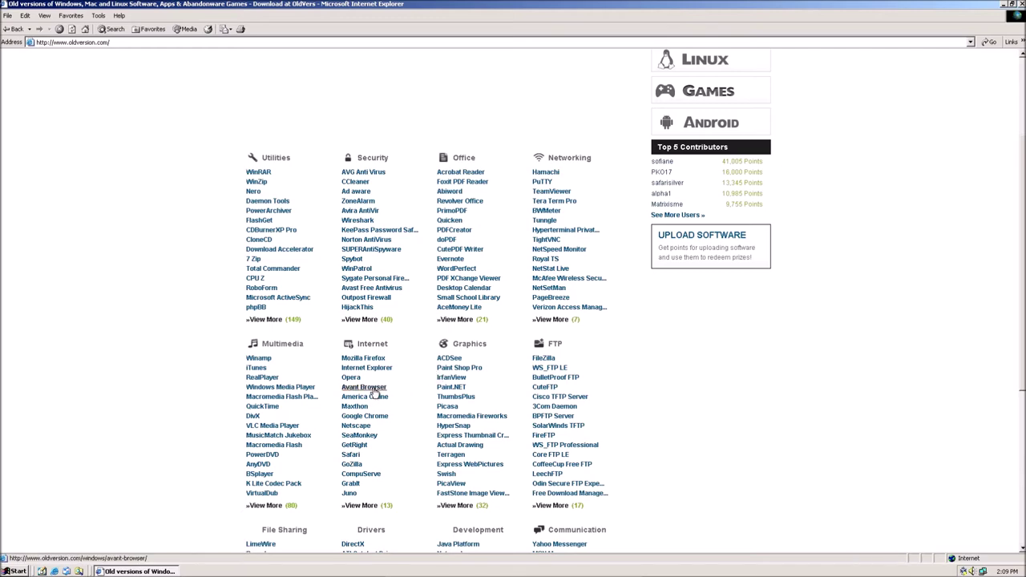
click(351, 403)
click(118, 16)
click(154, 77)
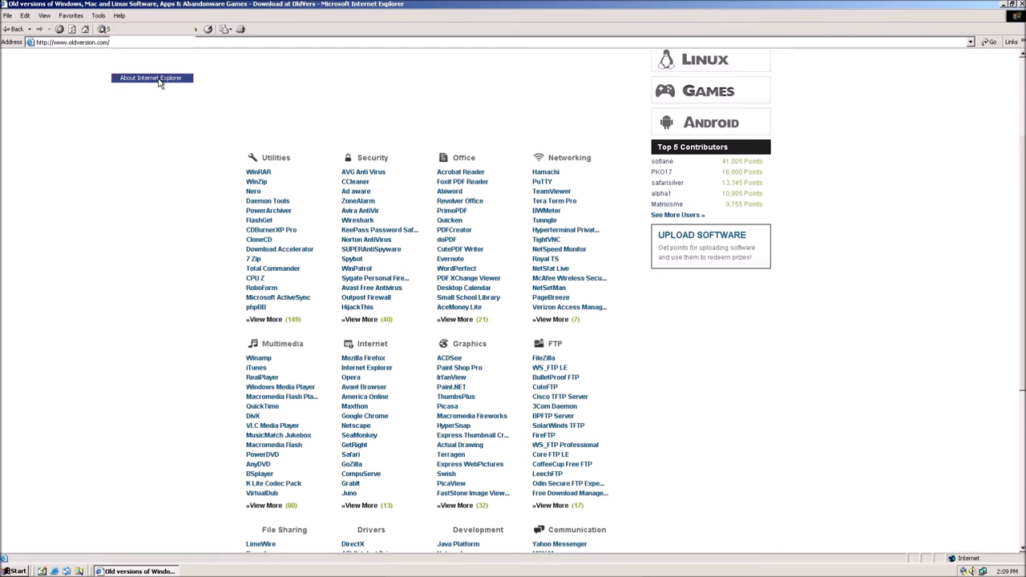
click(592, 350)
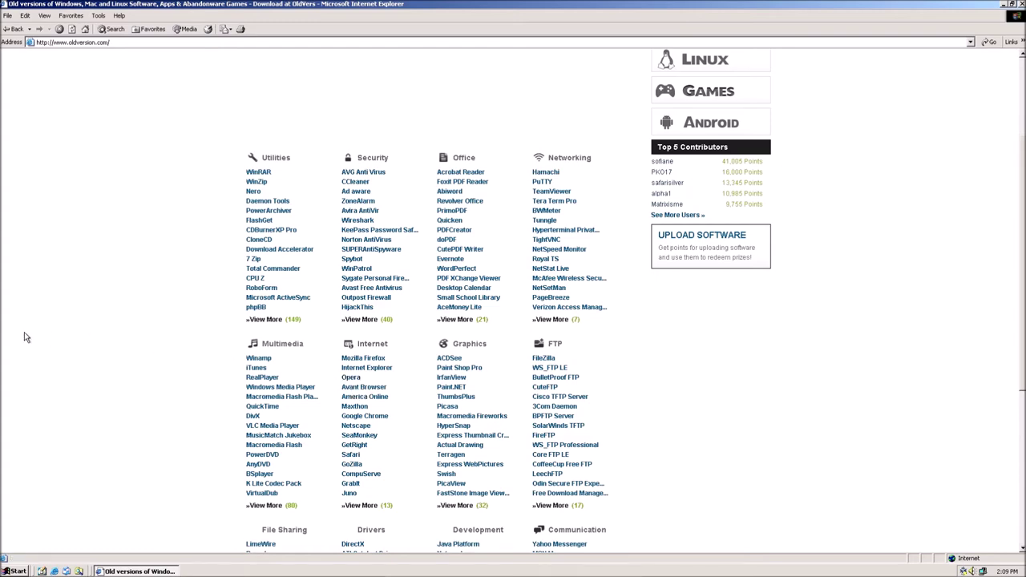
Open the SeaMonkey listing in the site's Internet category and go to the SeaMonkey 2.5 (Beta 5) page, accepting the security alerts.
click(355, 435)
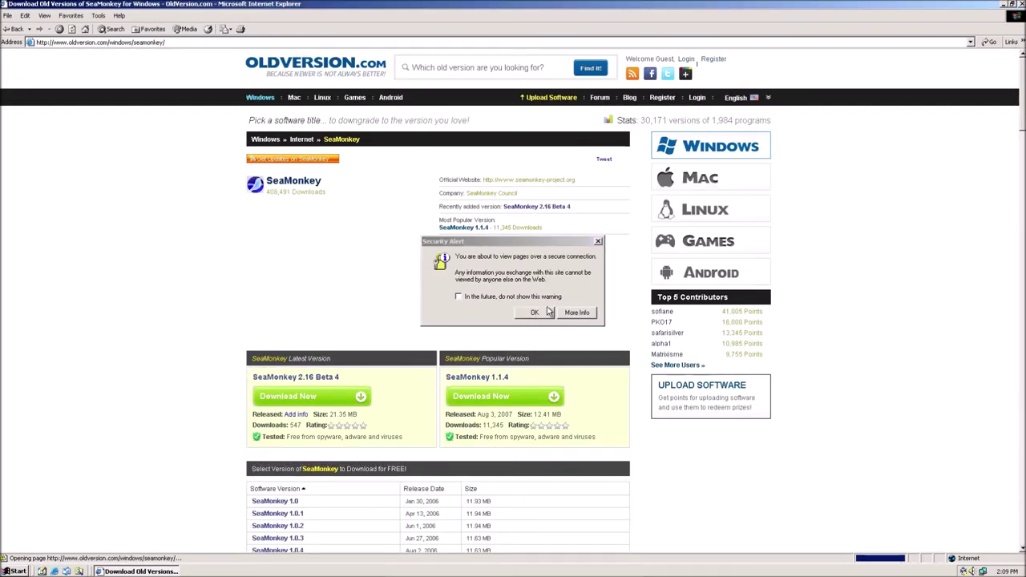
click(536, 313)
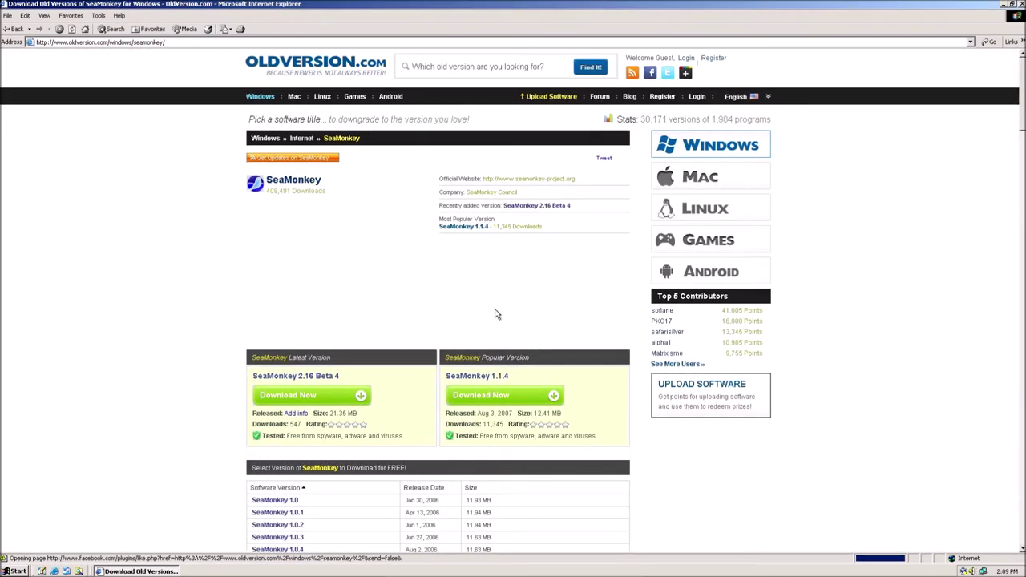
scroll(763, 303, down, 5)
scroll(618, 336, down, 6)
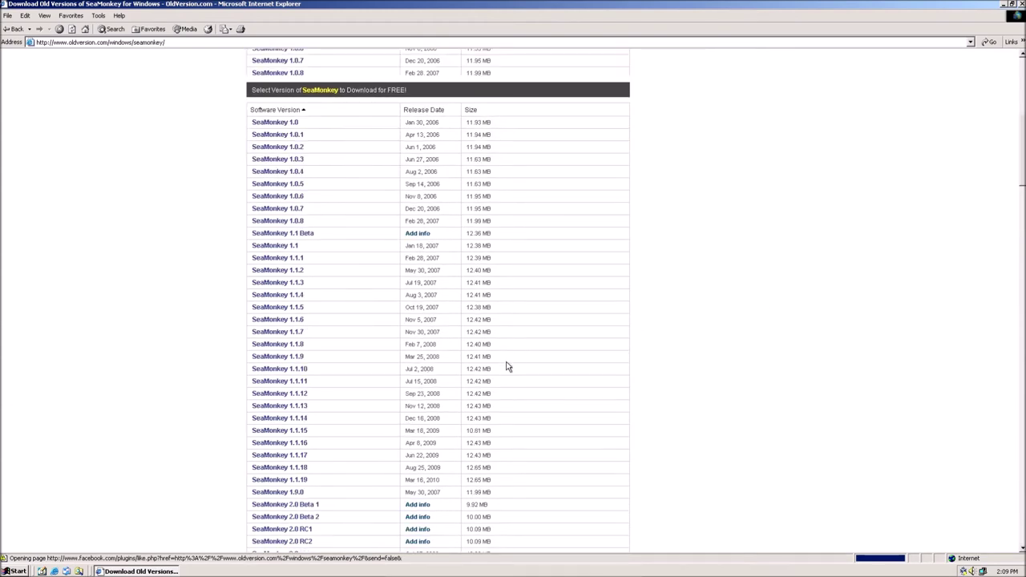
scroll(345, 449, down, 1)
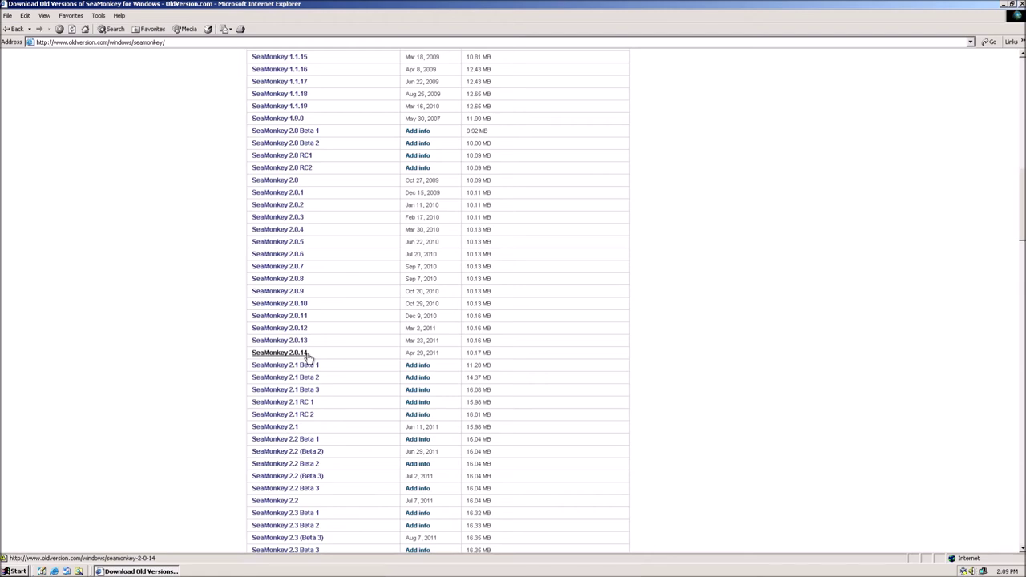
scroll(336, 369, down, 2)
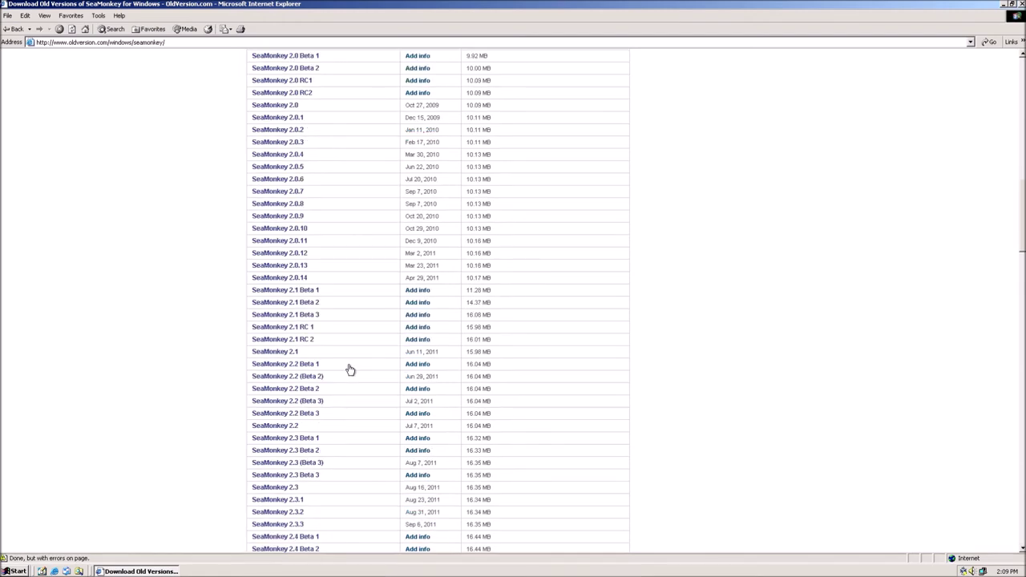
scroll(349, 369, down, 2)
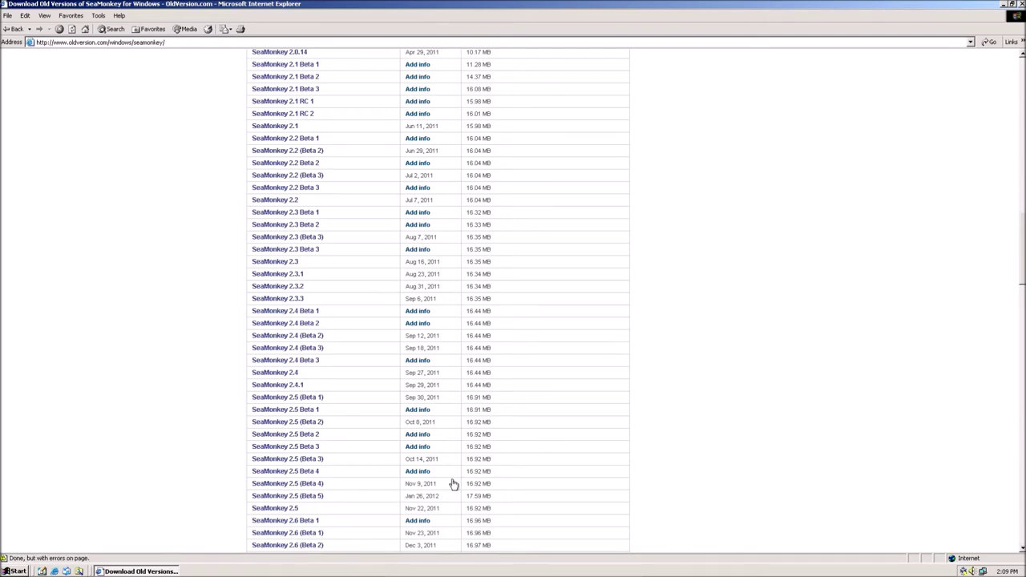
scroll(517, 478, down, 1)
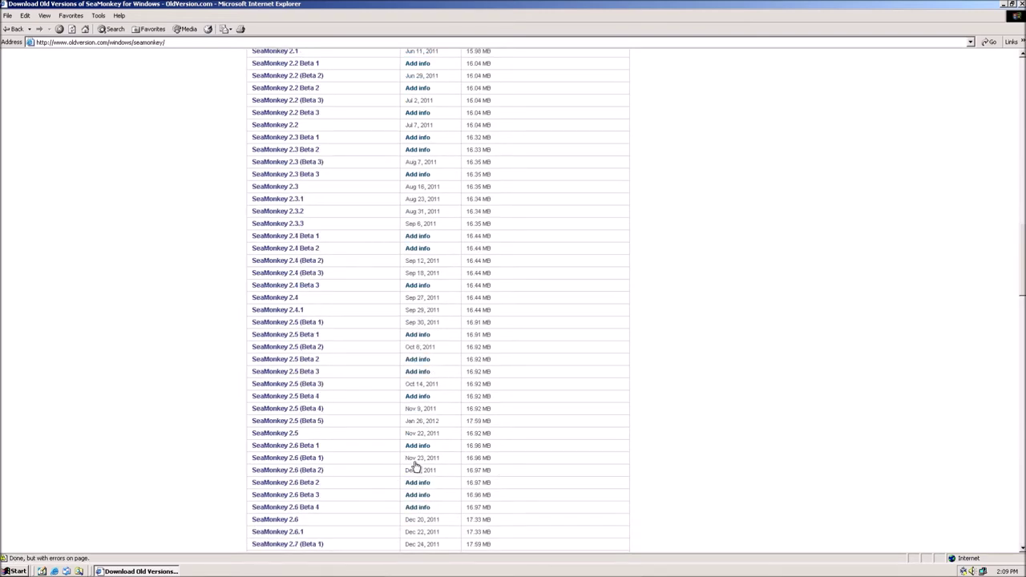
click(274, 423)
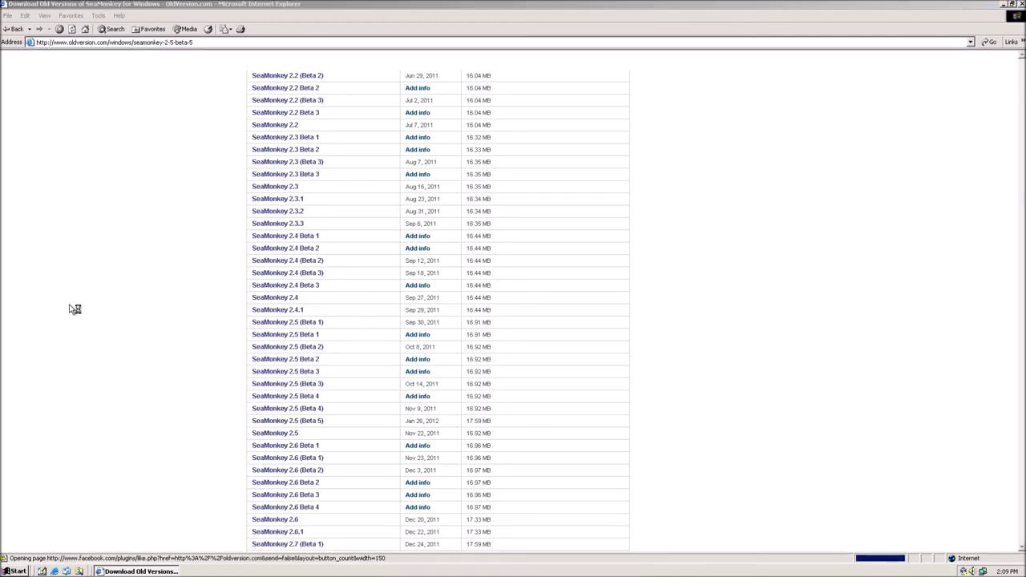
click(534, 313)
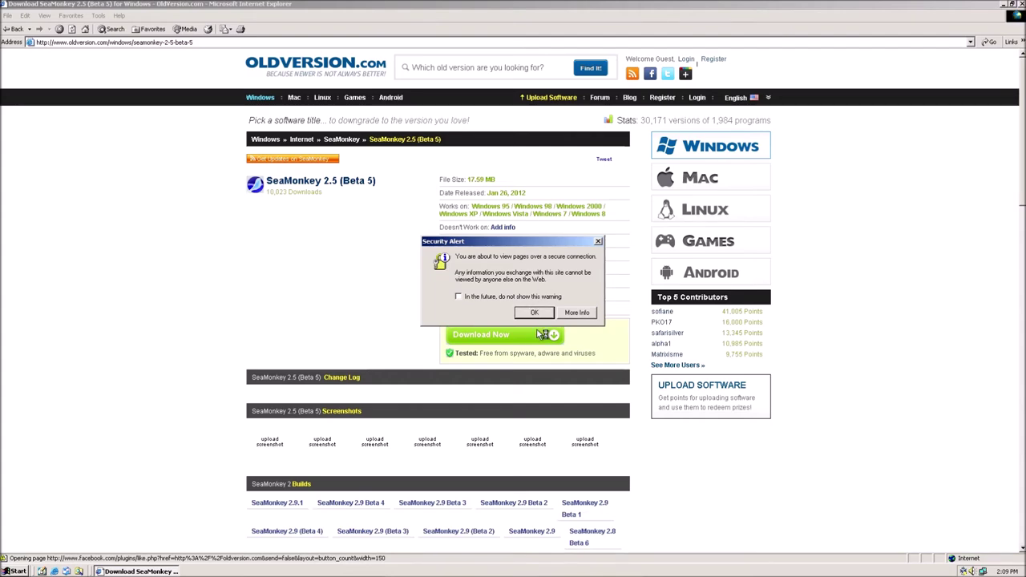
click(535, 314)
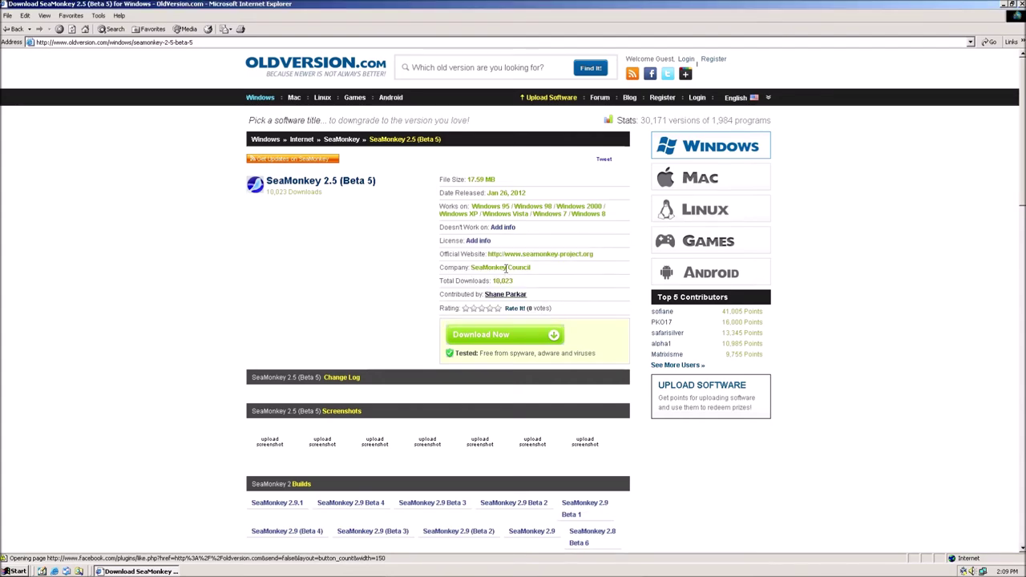
Download SeaMonkey 2.5 (Beta 5), accepting the security alert, and save the file CAJQA1BJ.php to the desktop.
click(529, 336)
click(534, 312)
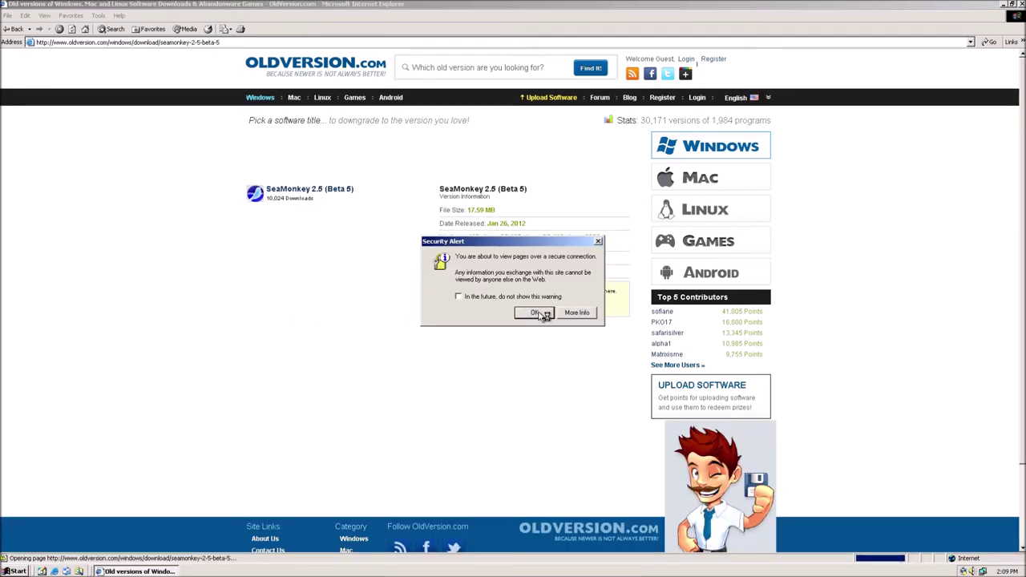
click(536, 314)
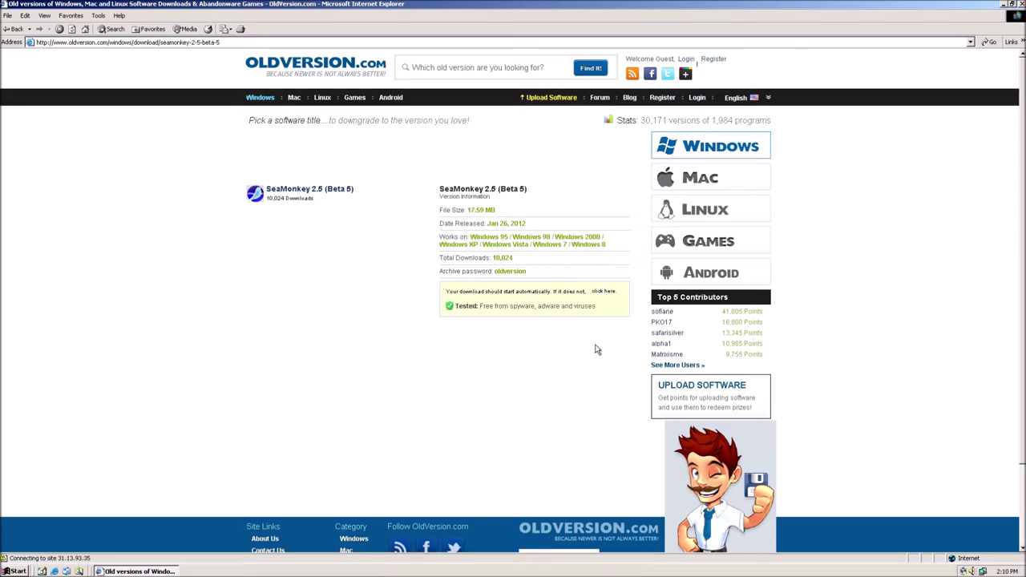
click(609, 294)
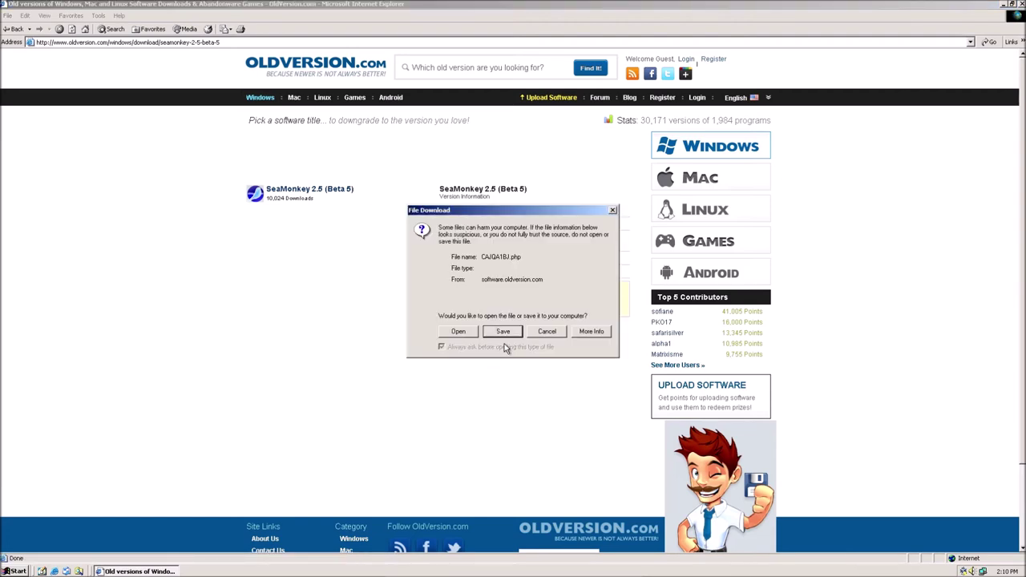
click(497, 332)
click(688, 383)
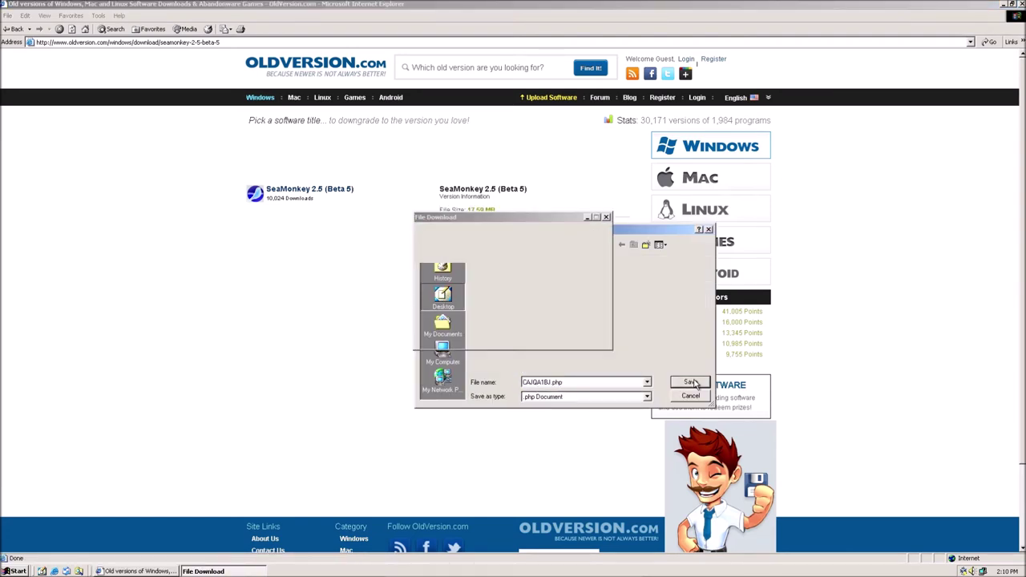
Minimize the browser, move the download progress window aside and refresh the desktop.
click(1003, 4)
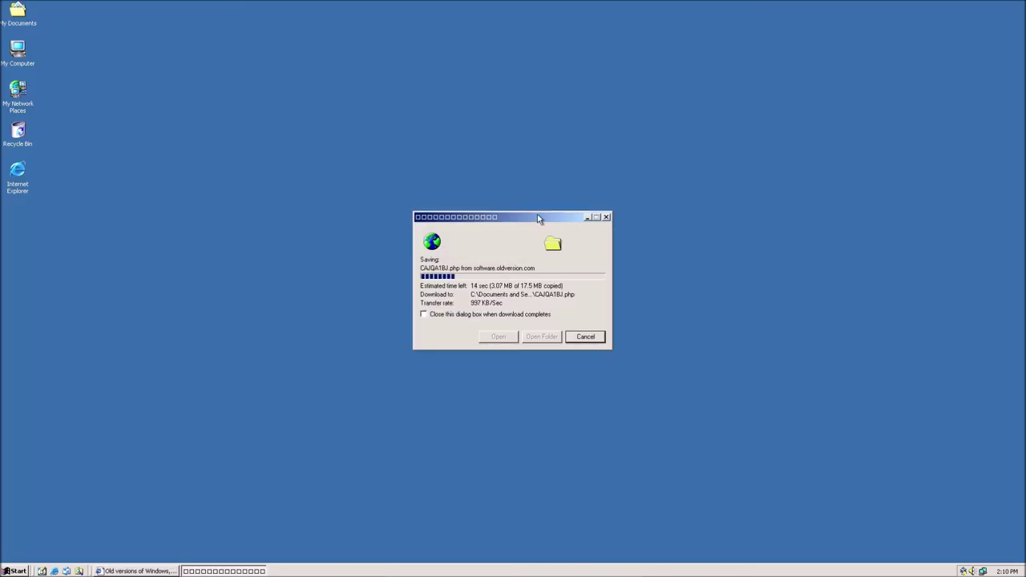
drag(537, 217, 707, 115)
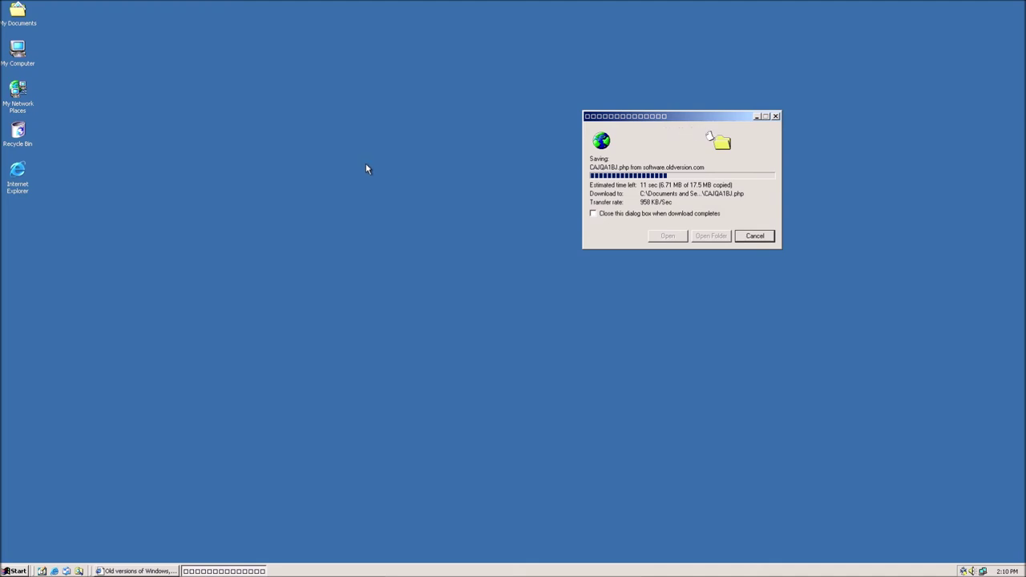
right_click(265, 77)
right_click(259, 61)
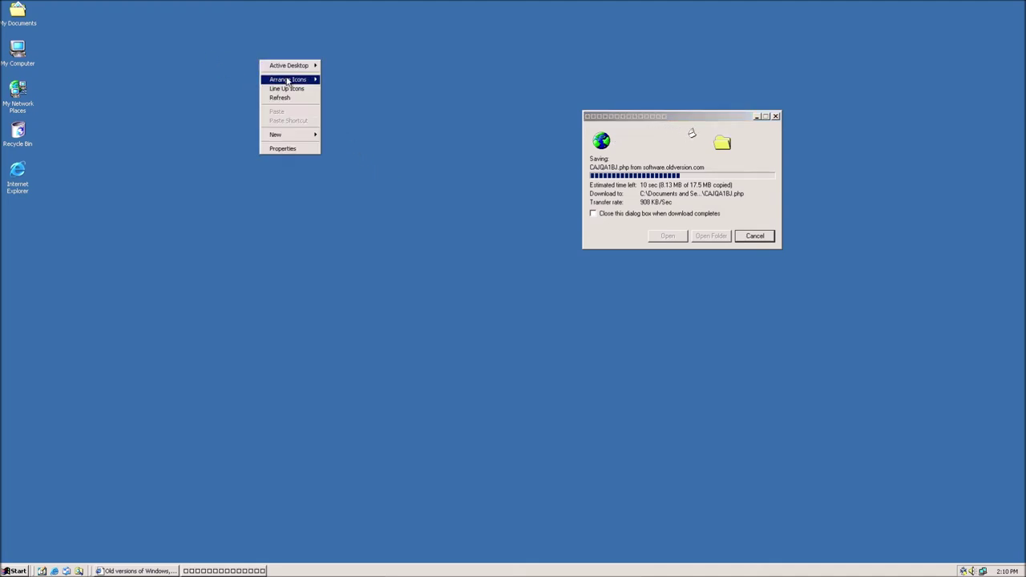
click(280, 97)
Set the desktop wallpaper to Windows 2000 in Display Properties.
right_click(257, 128)
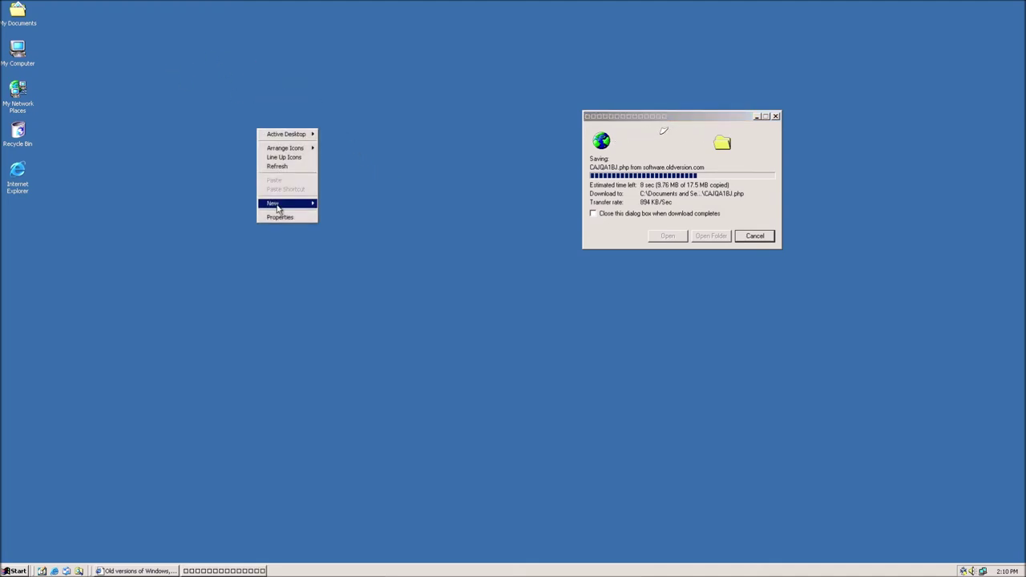
click(278, 218)
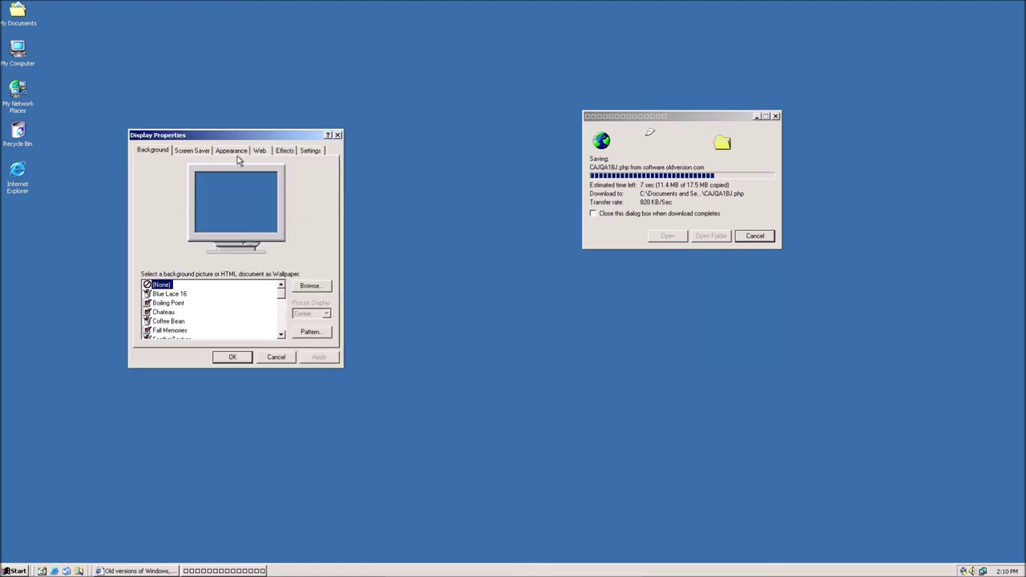
scroll(180, 305, down, 5)
click(171, 320)
click(319, 357)
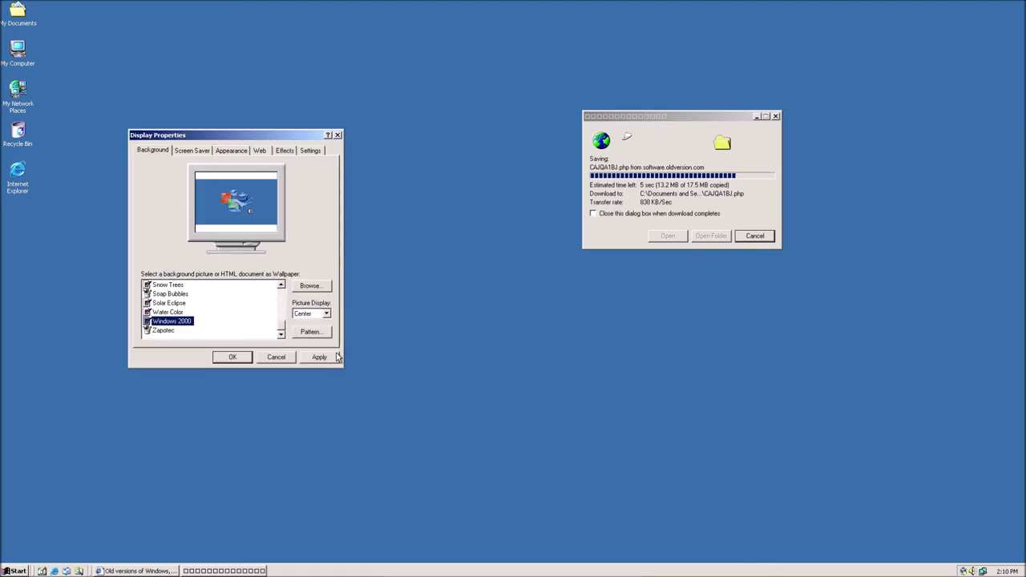
click(497, 310)
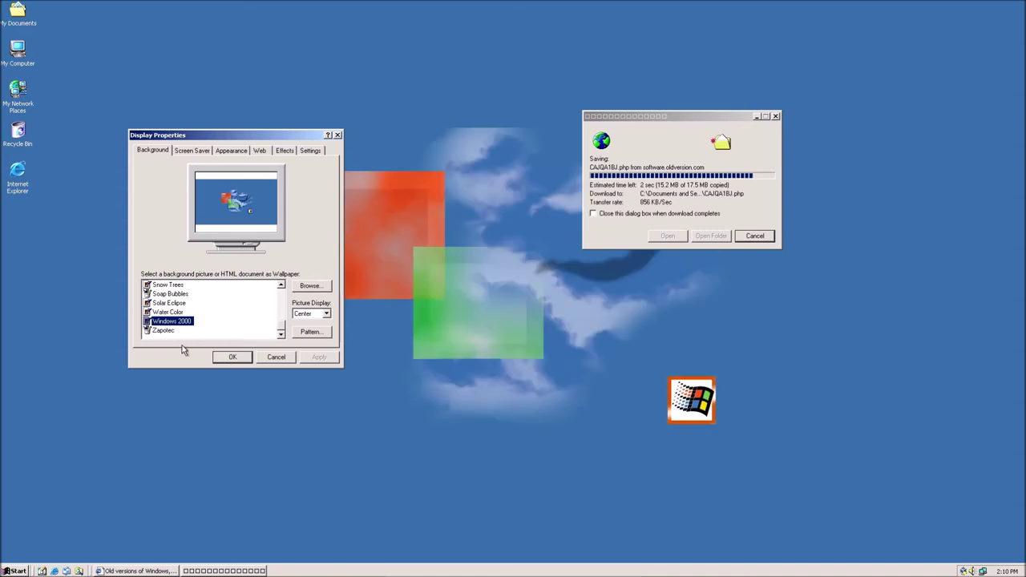
click(230, 357)
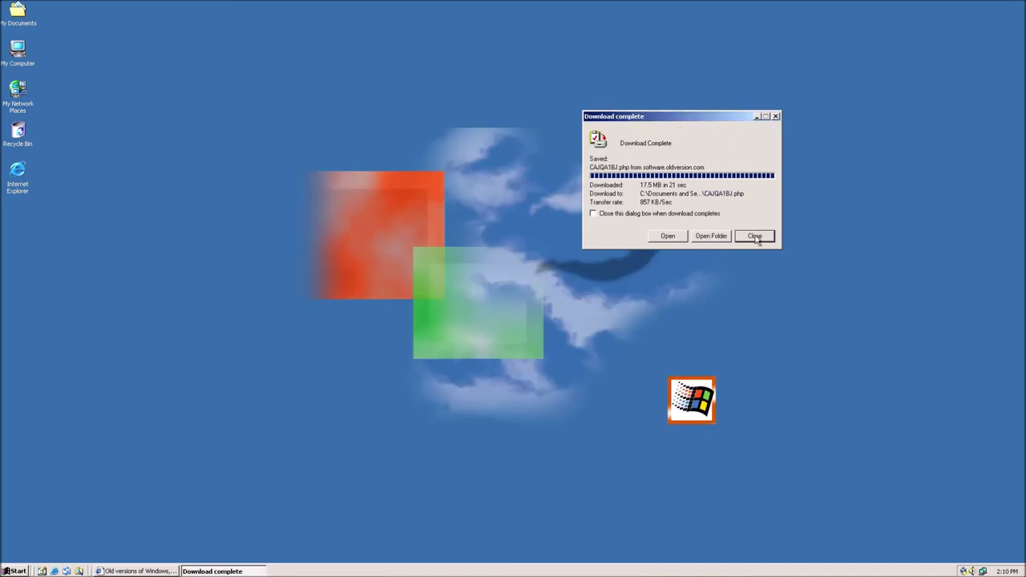
Close the download window and change the downloaded file's extension from .php to .exe in its properties.
click(754, 236)
right_click(19, 210)
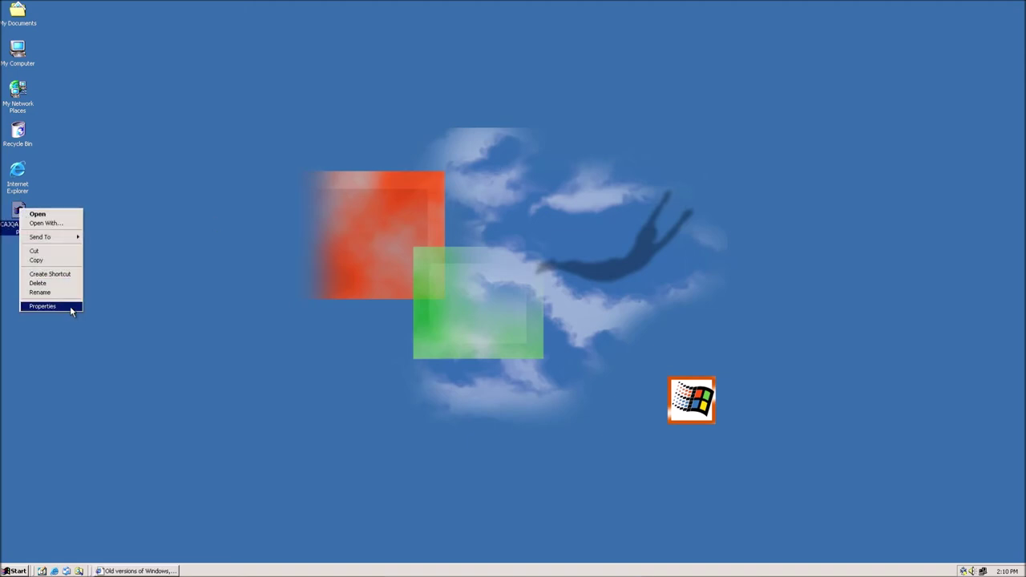
click(42, 306)
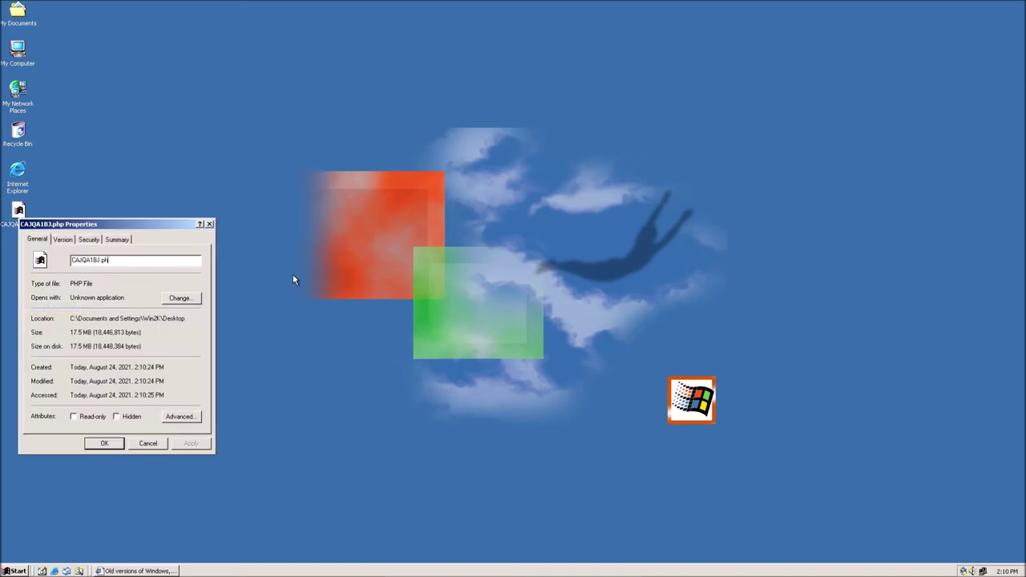
text(xe)
key(Return)
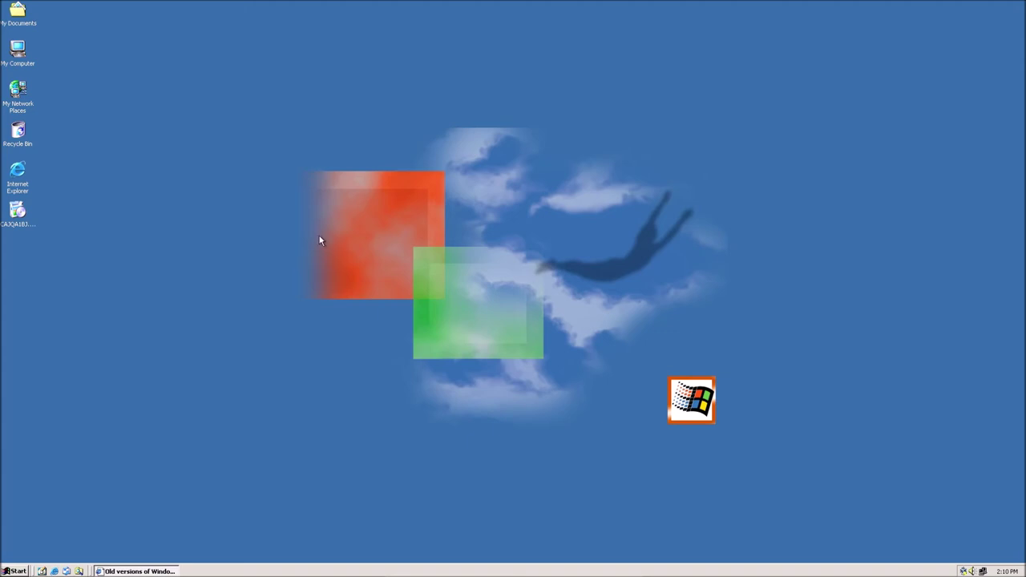
Run the downloaded SeaMonkey installer, accept the license agreement and start the installation with the default settings.
right_click(21, 215)
click(40, 223)
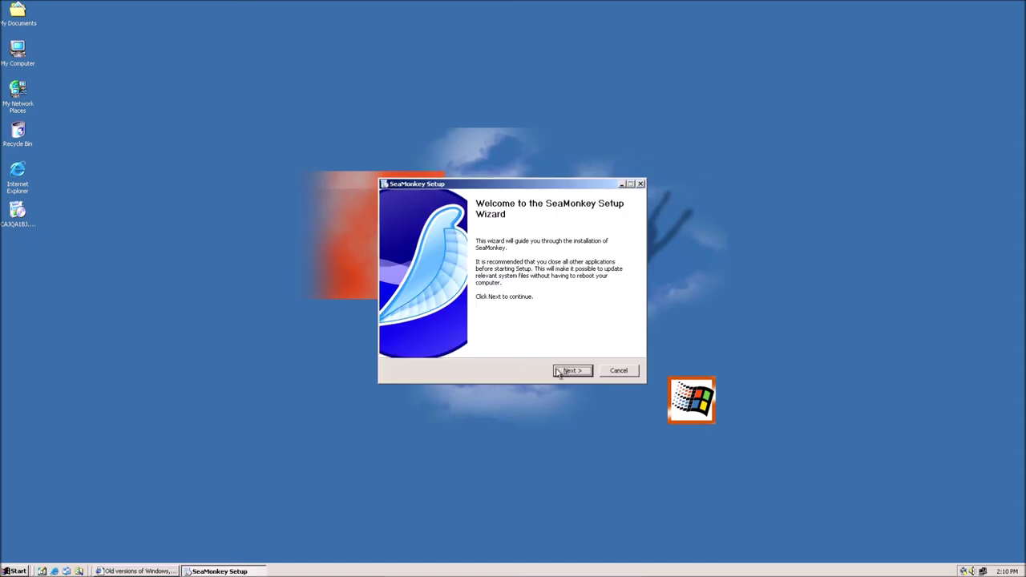
click(560, 372)
click(443, 346)
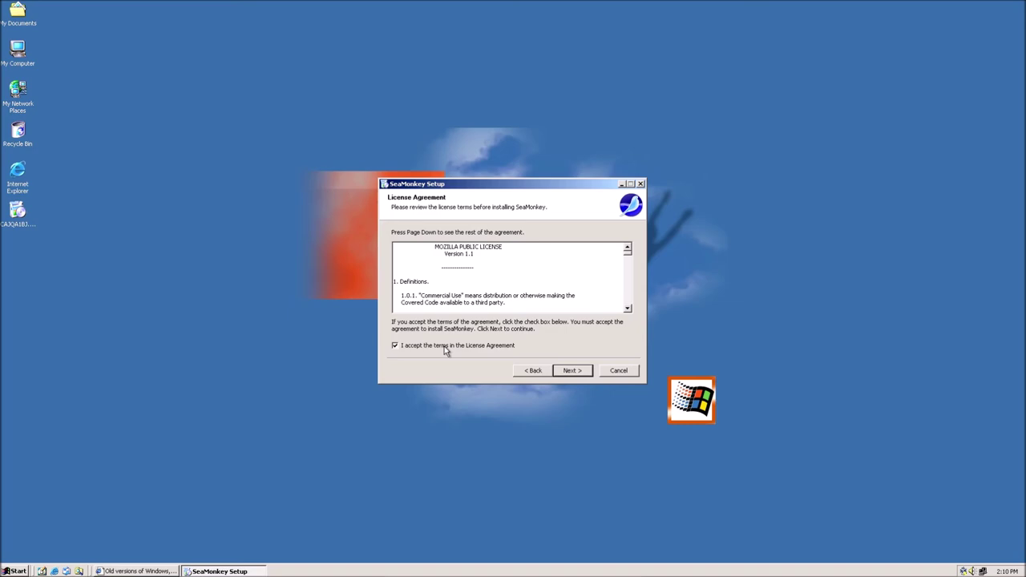
click(575, 372)
click(575, 372)
click(574, 374)
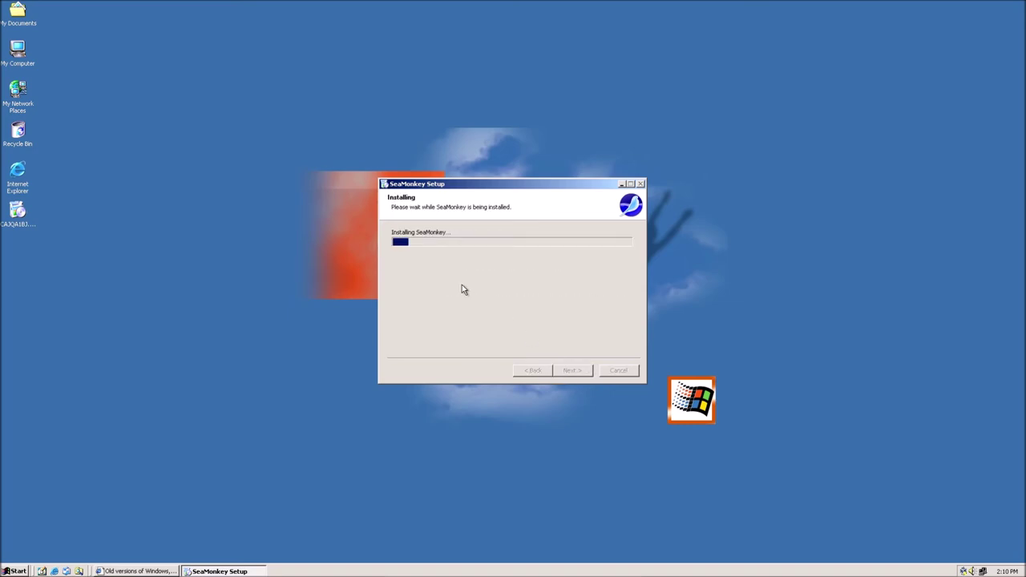
Close Internet Explorer and finish the SeaMonkey setup with Launch SeaMonkey now enabled.
key(alt+Tab)
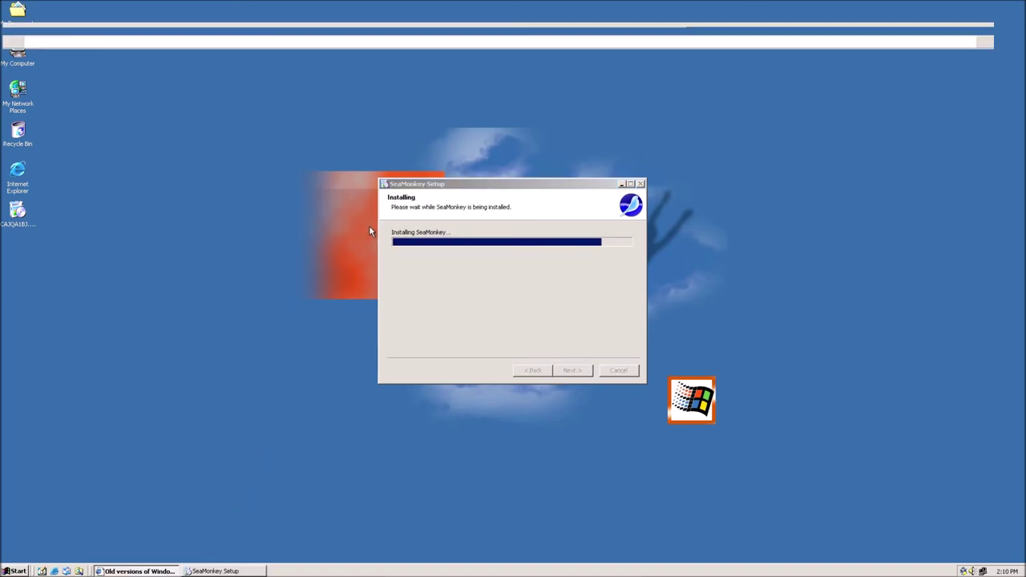
key(alt+F4)
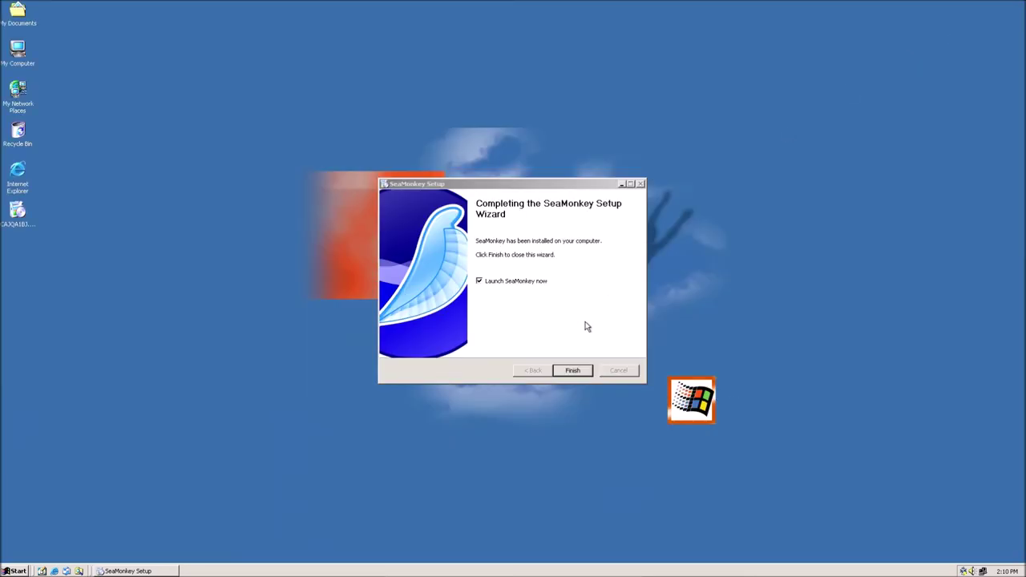
click(574, 374)
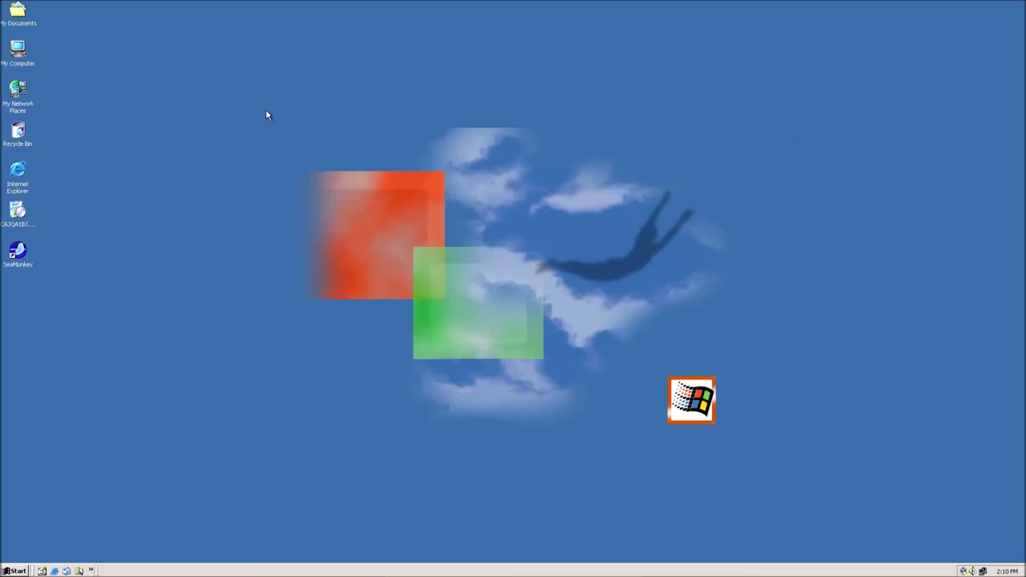
Delete the SeaMonkey installer file from the desktop, sending it to the Recycle Bin.
right_click(39, 207)
click(48, 276)
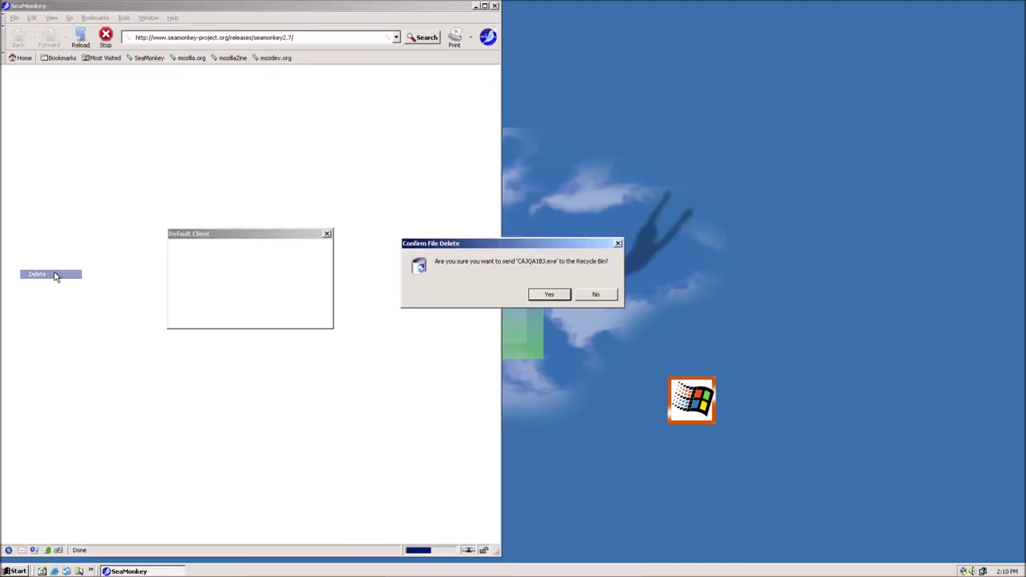
click(548, 293)
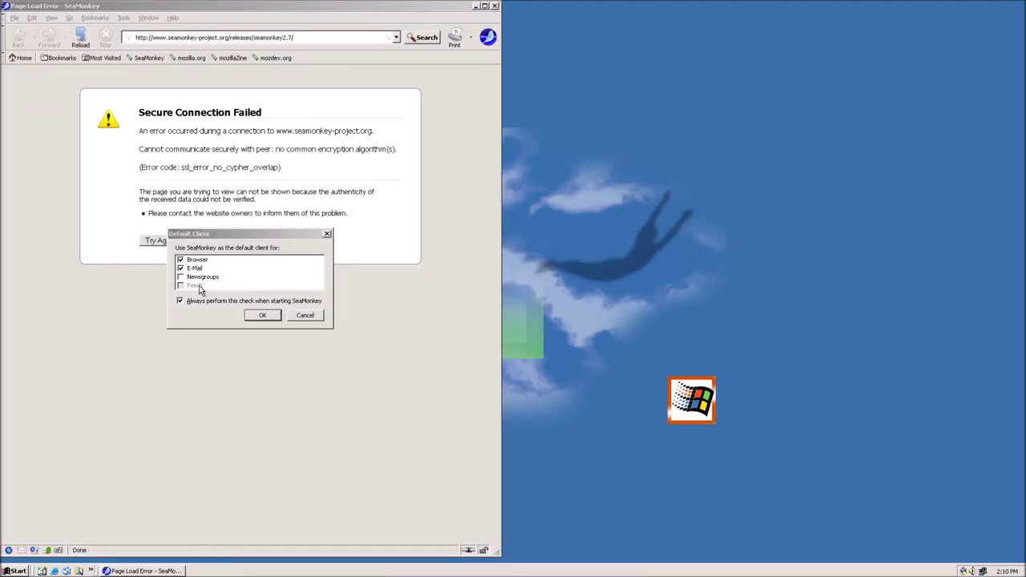
Make SeaMonkey the default client for Browser, E-Mail and Newsgroups, disable the startup check, and move its window off the desktop icons.
click(191, 278)
click(179, 300)
click(262, 315)
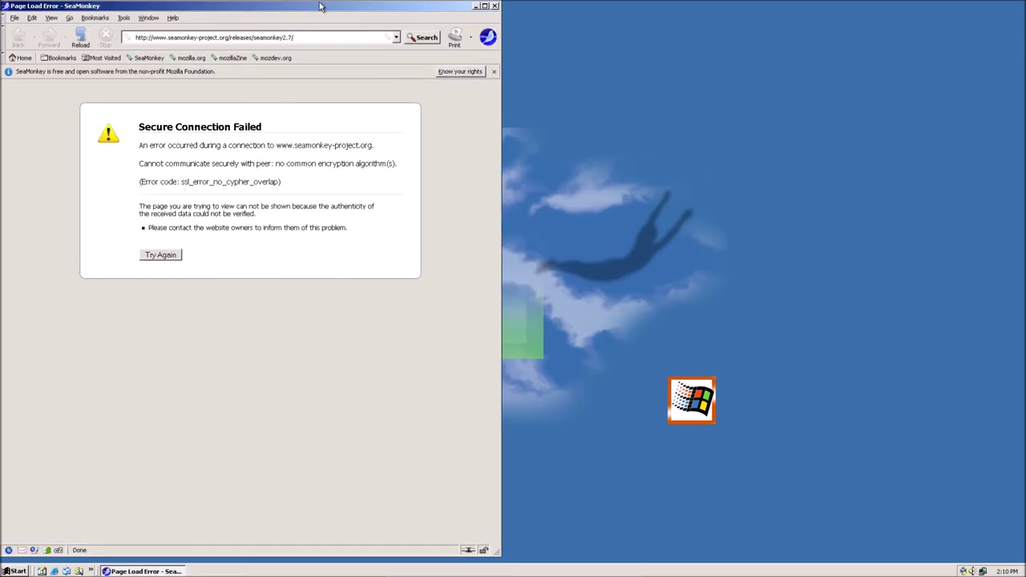
drag(321, 7, 586, 31)
Empty the Recycle Bin and confirm the deletion.
click(16, 136)
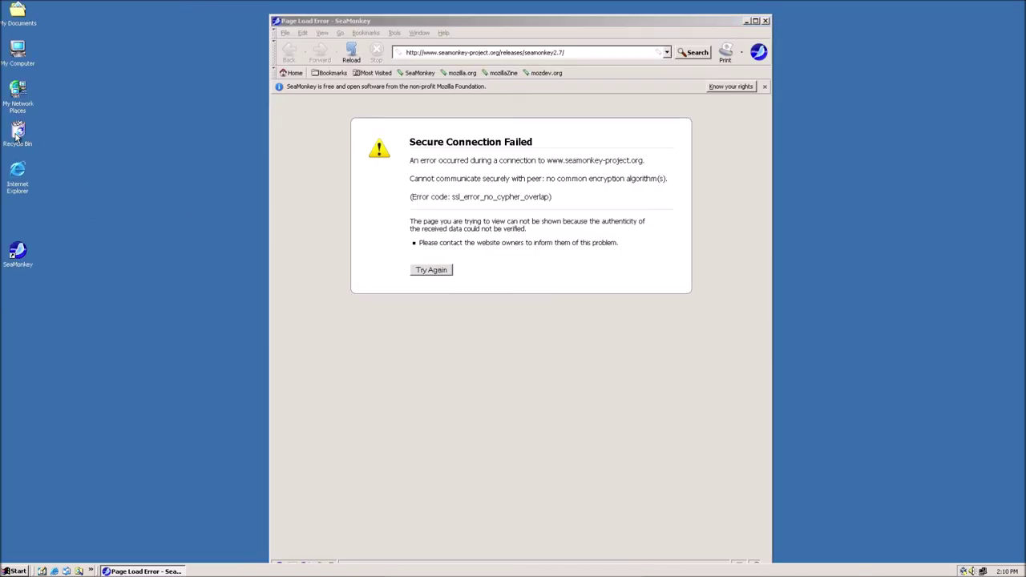
right_click(16, 137)
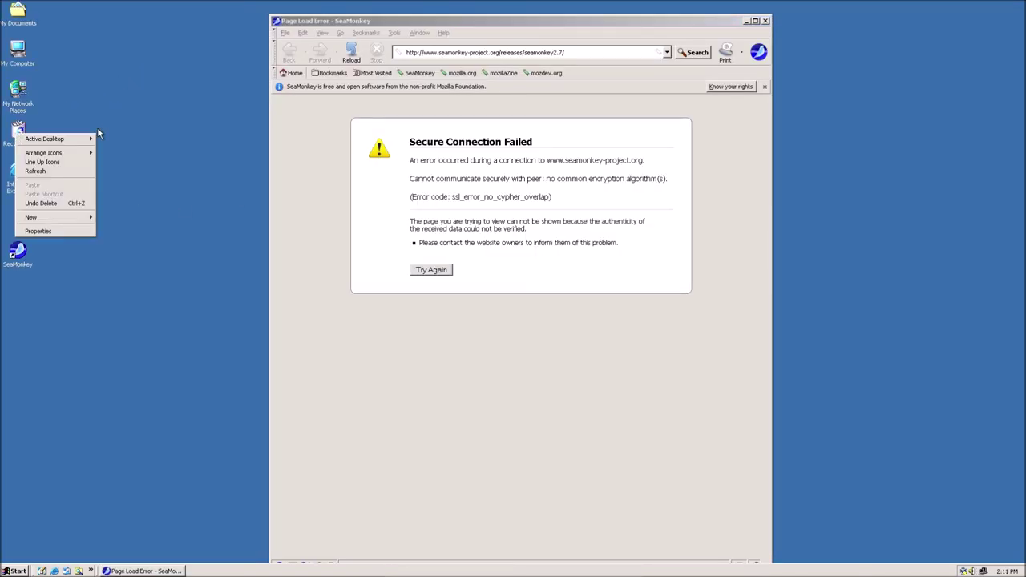
click(166, 115)
right_click(21, 130)
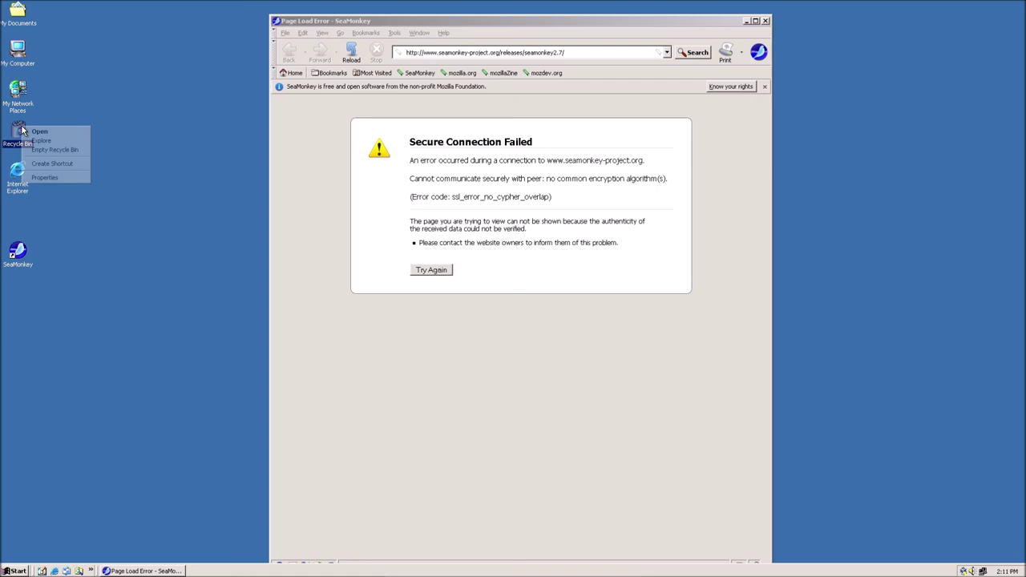
click(55, 150)
click(529, 295)
click(98, 174)
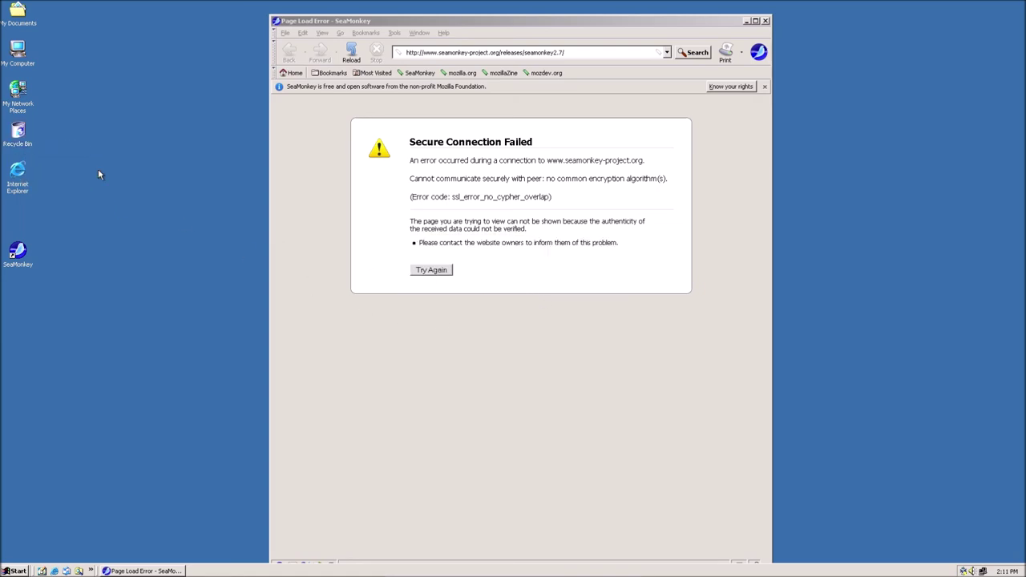
Maximize the SeaMonkey window and load fast.com to test the internet speed.
double_click(470, 20)
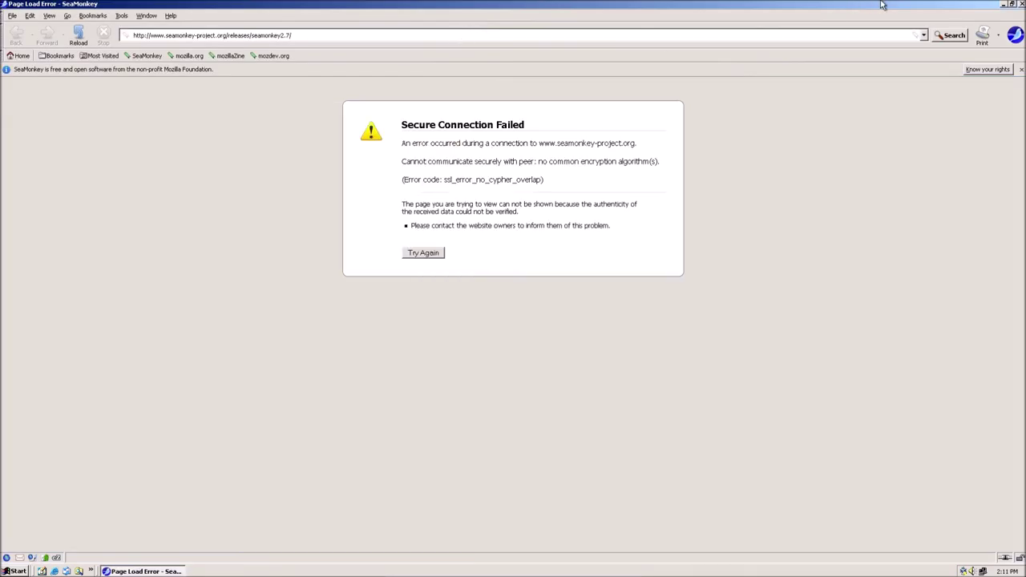
click(211, 117)
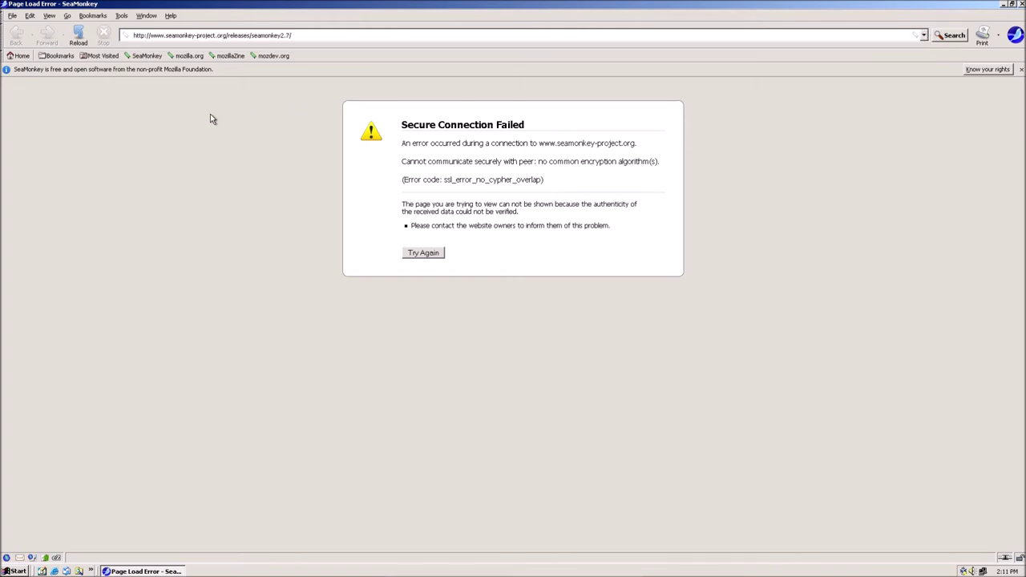
click(213, 35)
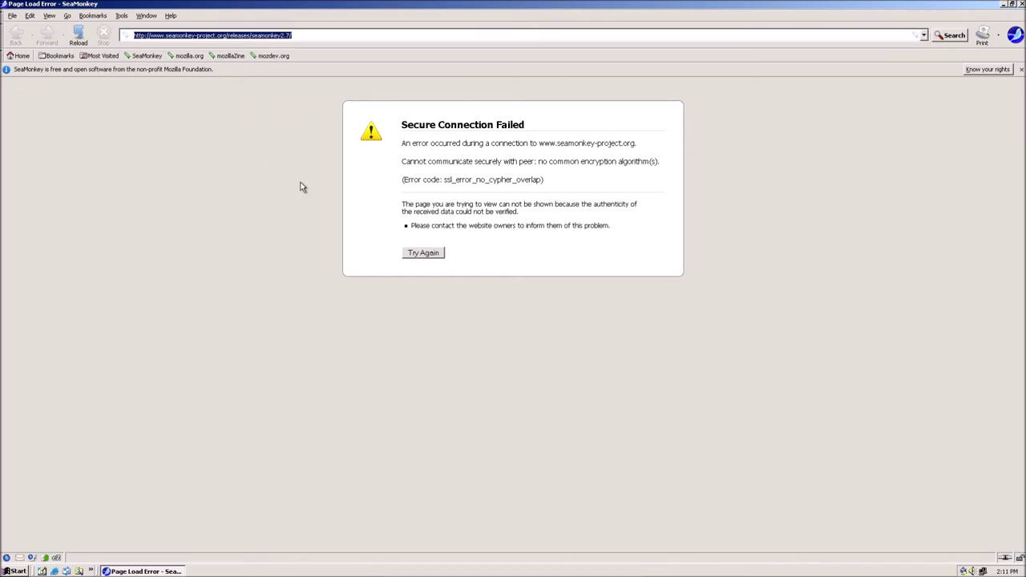
text(fast.com)
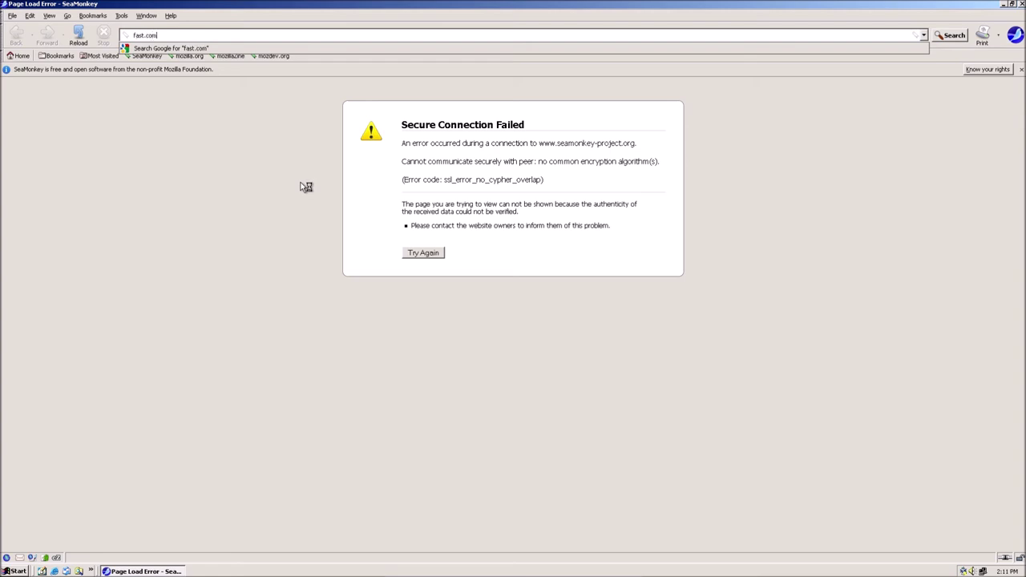
key(Return)
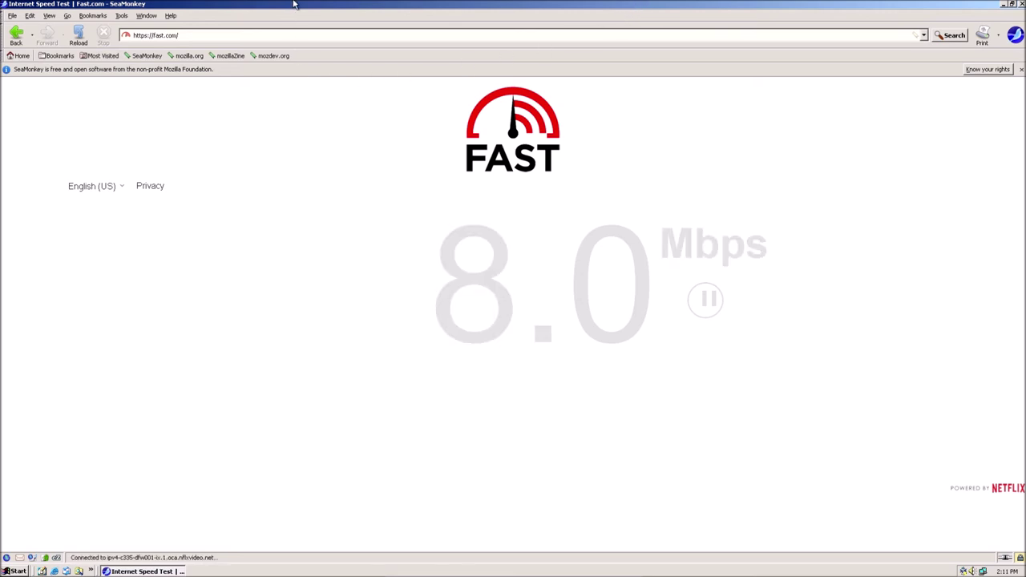
Restore the SeaMonkey window to its smaller size and open Task Manager beside it during the speed test.
key(alt+space)
key(r)
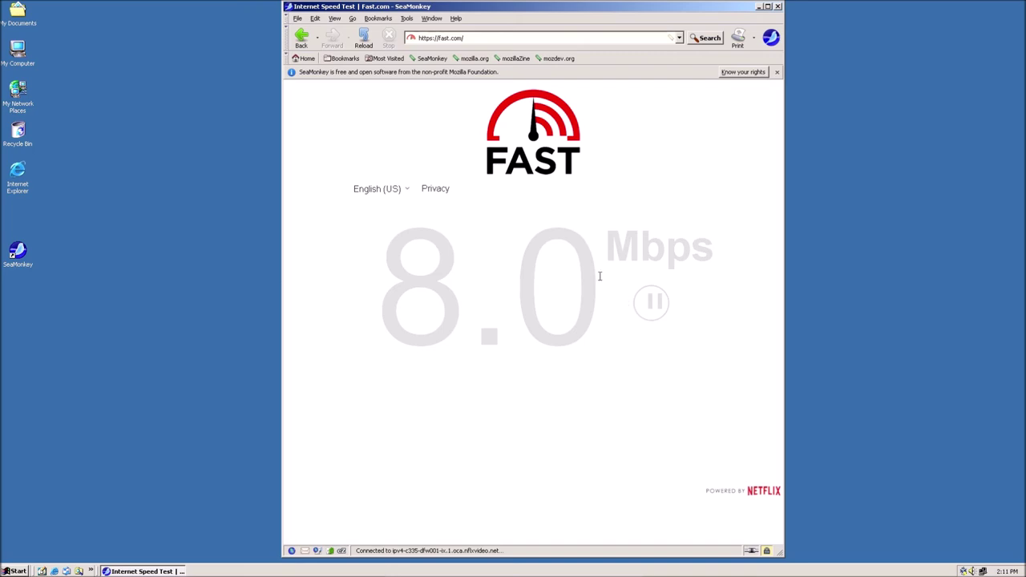
right_click(339, 566)
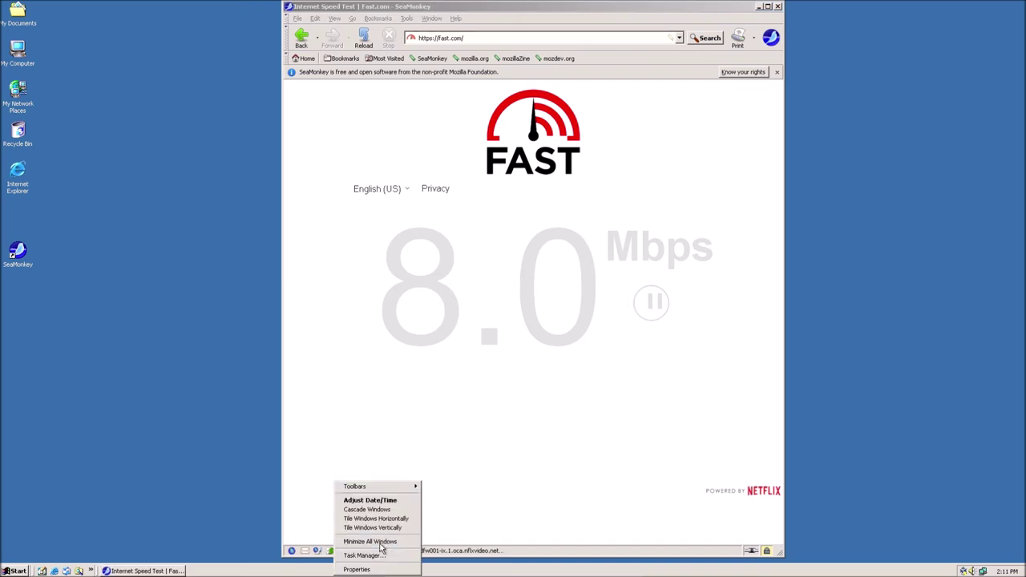
click(377, 545)
click(143, 571)
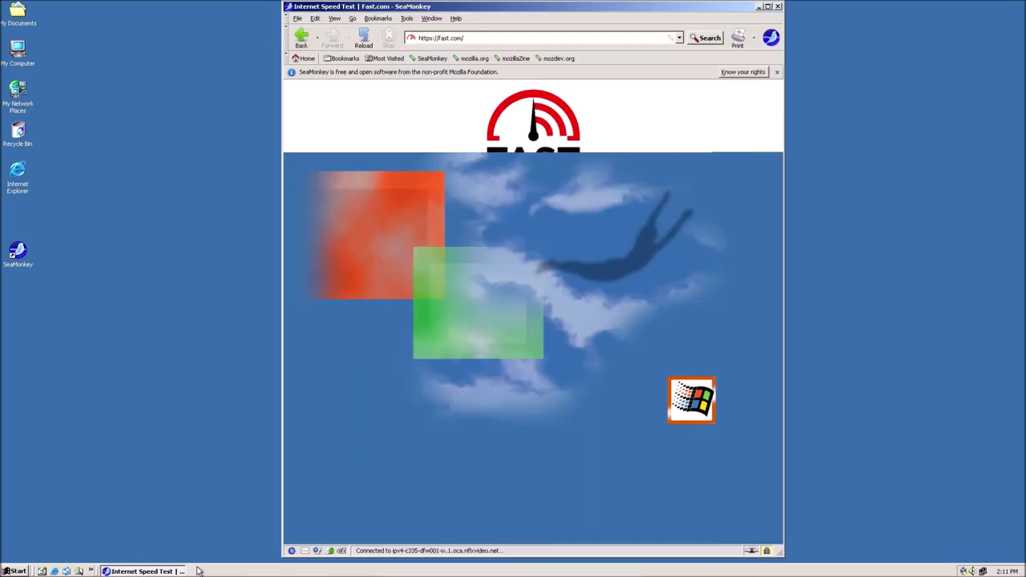
right_click(369, 571)
click(396, 552)
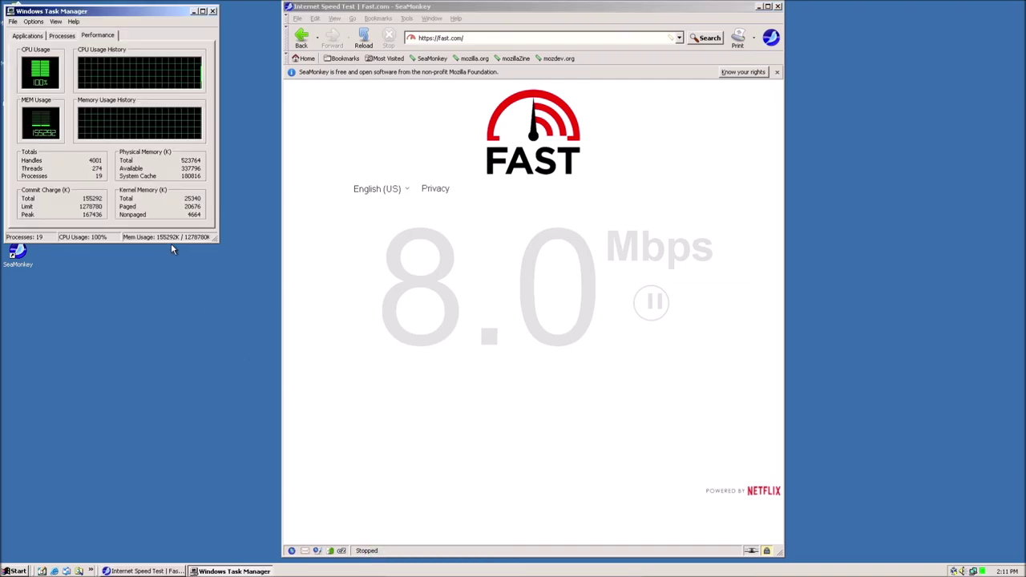
drag(148, 14, 219, 69)
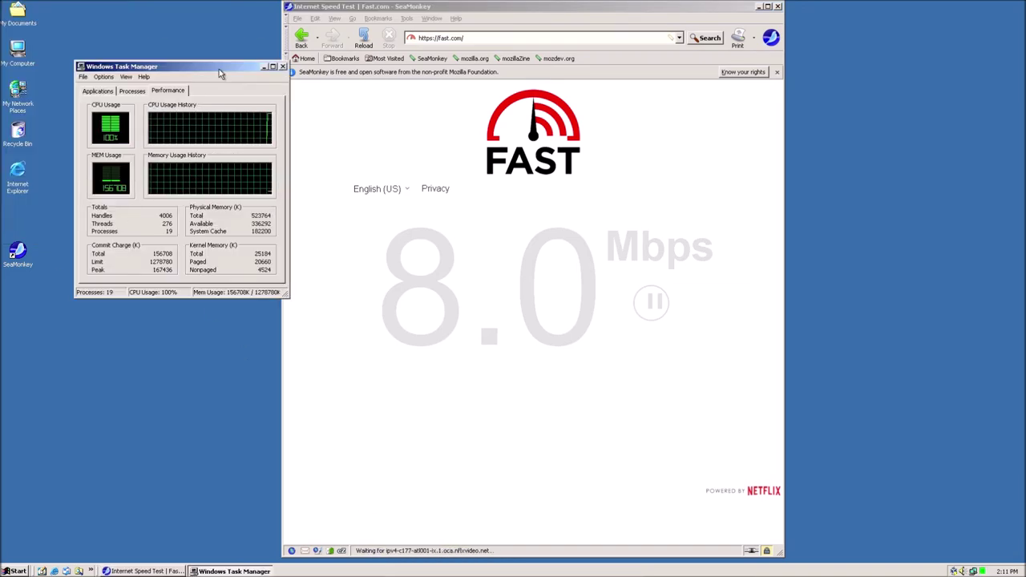
Set Task Manager's update speed to High and place its window on the free desktop area beside the browser.
click(127, 76)
mouse_move(169, 98)
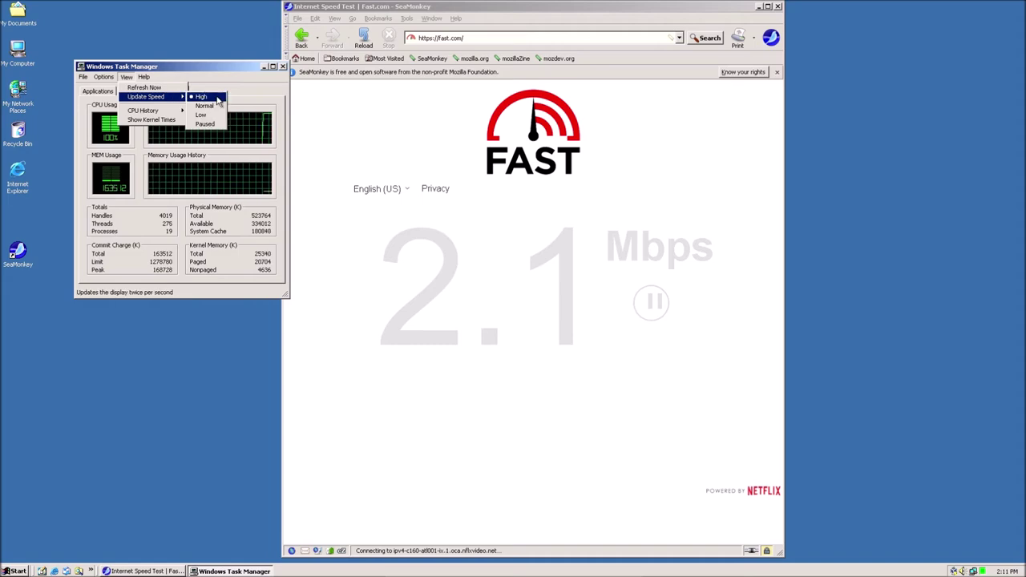
click(204, 97)
drag(205, 69, 176, 28)
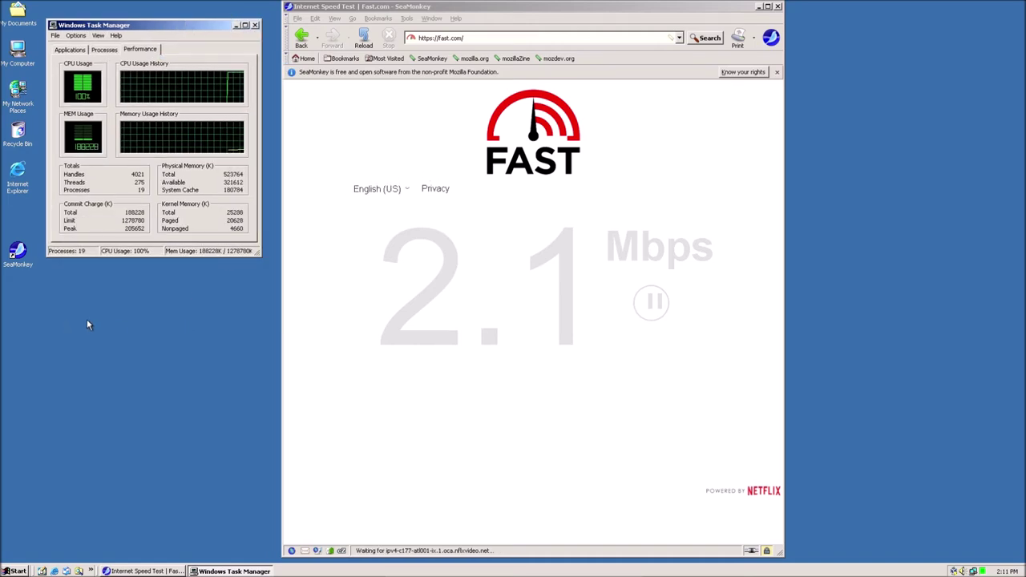
click(18, 570)
click(172, 303)
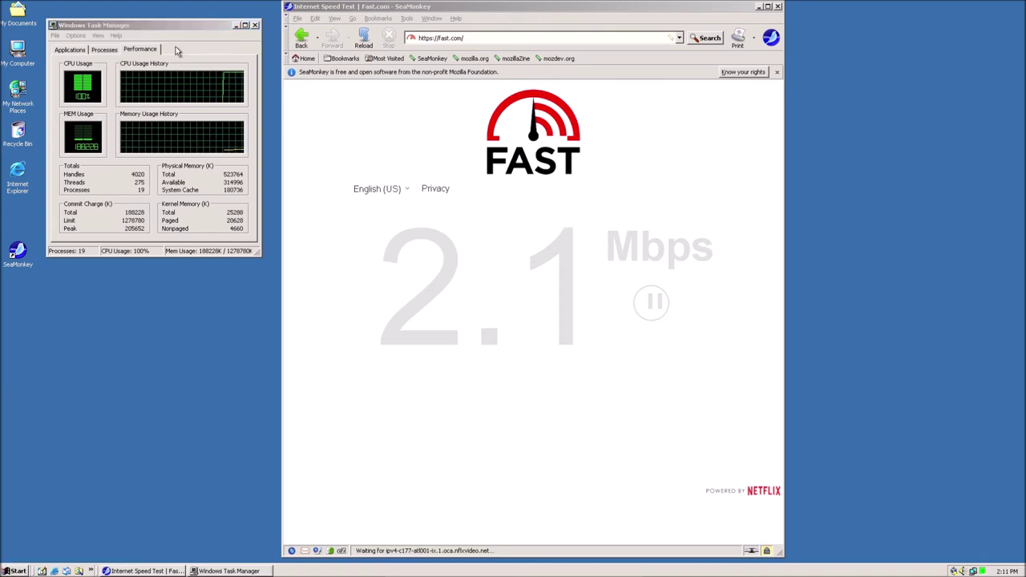
mouse_move(201, 27)
mouse_down()
mouse_move(279, 129)
mouse_move(241, 156)
mouse_move(220, 27)
mouse_up()
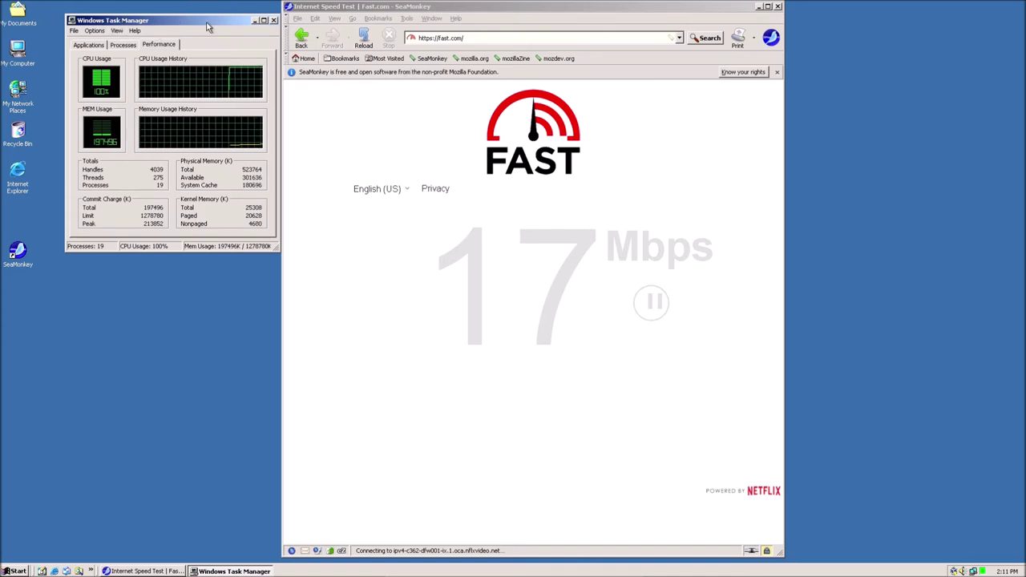
Change the display appearance scheme to Windows Classic in Display Properties, apply it and close the dialog.
right_click(207, 307)
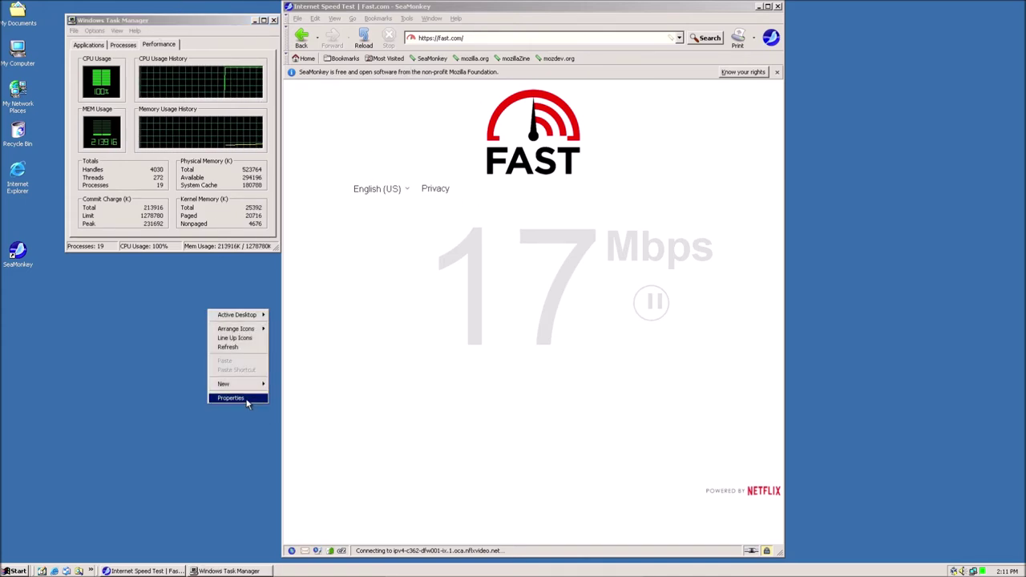
click(244, 398)
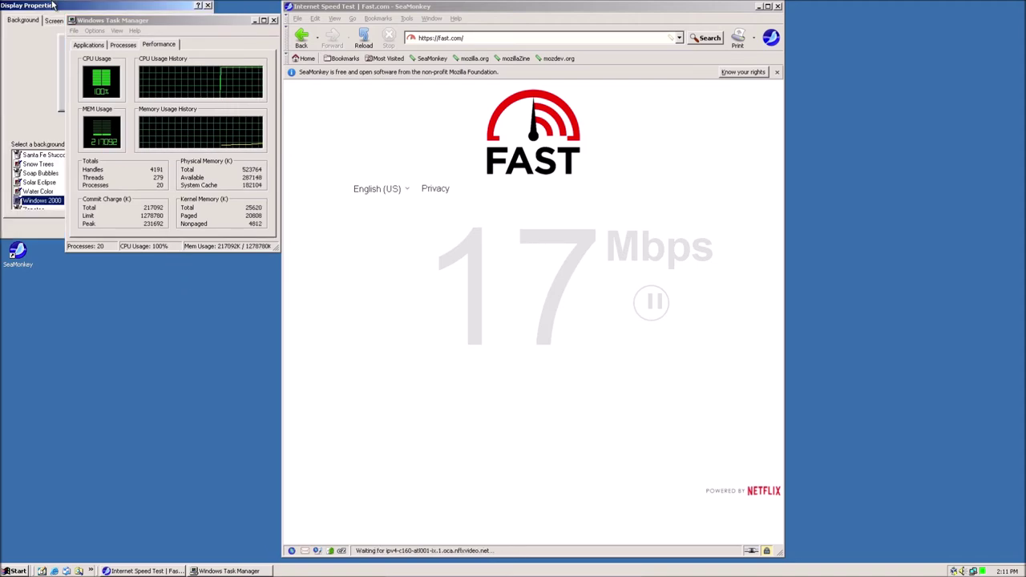
drag(96, 20, 344, 32)
click(102, 20)
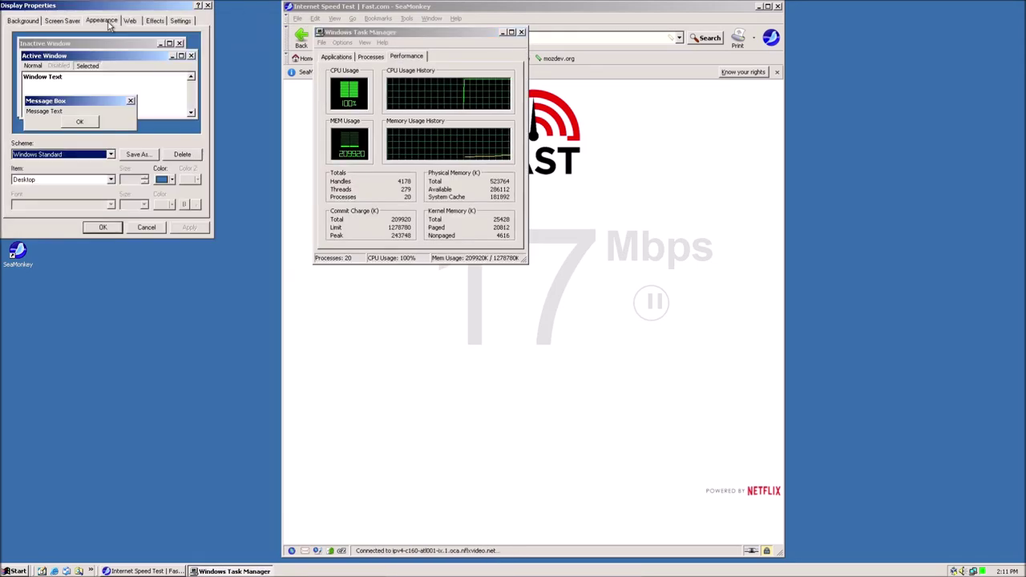
click(88, 156)
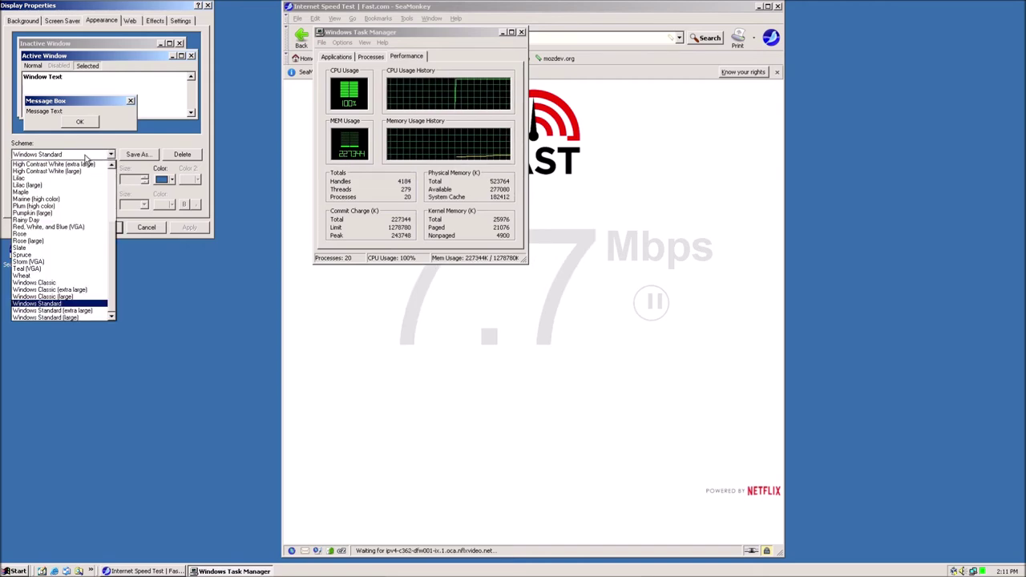
click(69, 282)
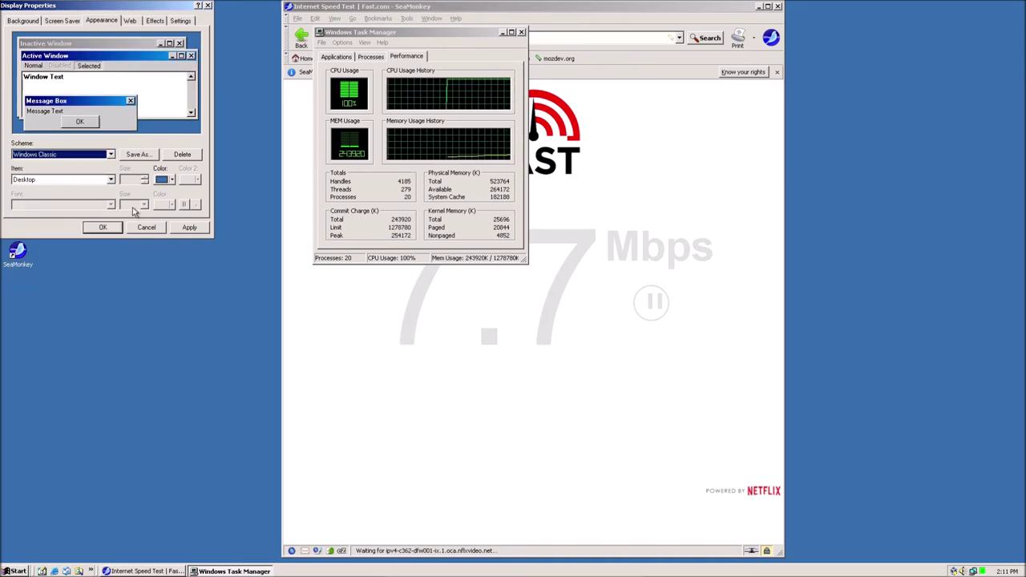
click(215, 99)
click(150, 5)
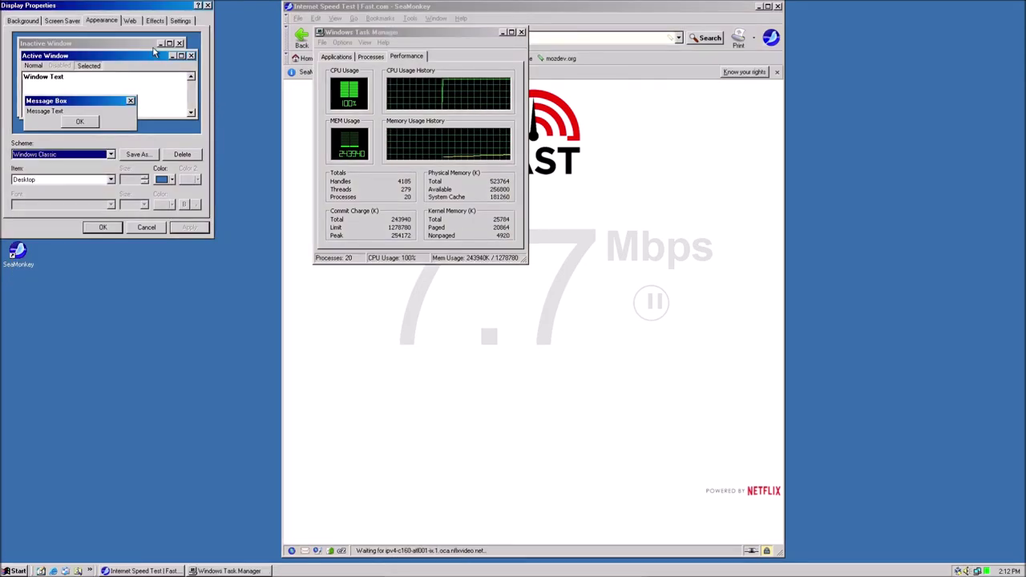
drag(149, 5, 221, 70)
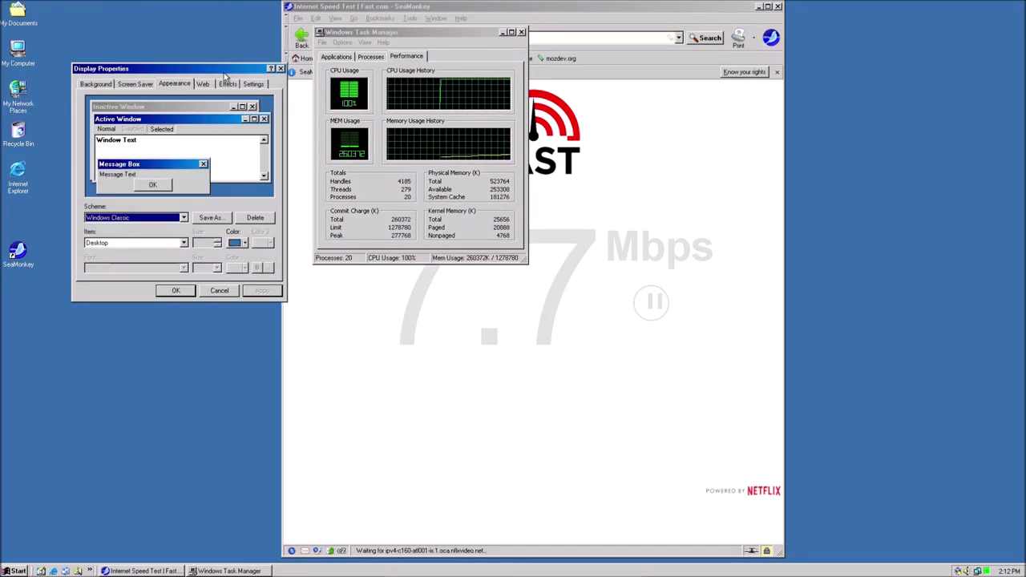
click(178, 289)
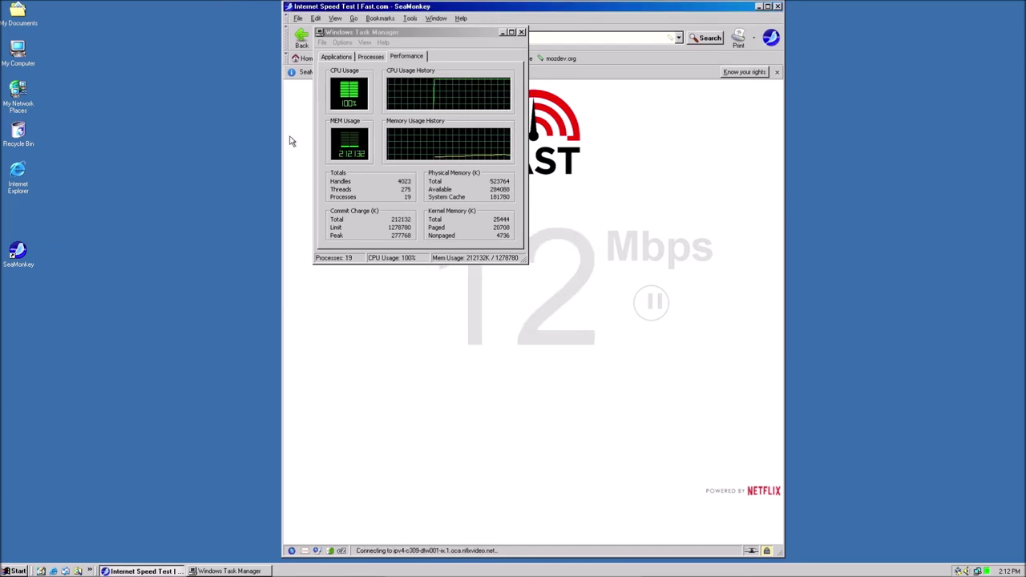
Move Task Manager clear of the SeaMonkey window to watch the speed test alongside the CPU usage.
drag(385, 33, 148, 57)
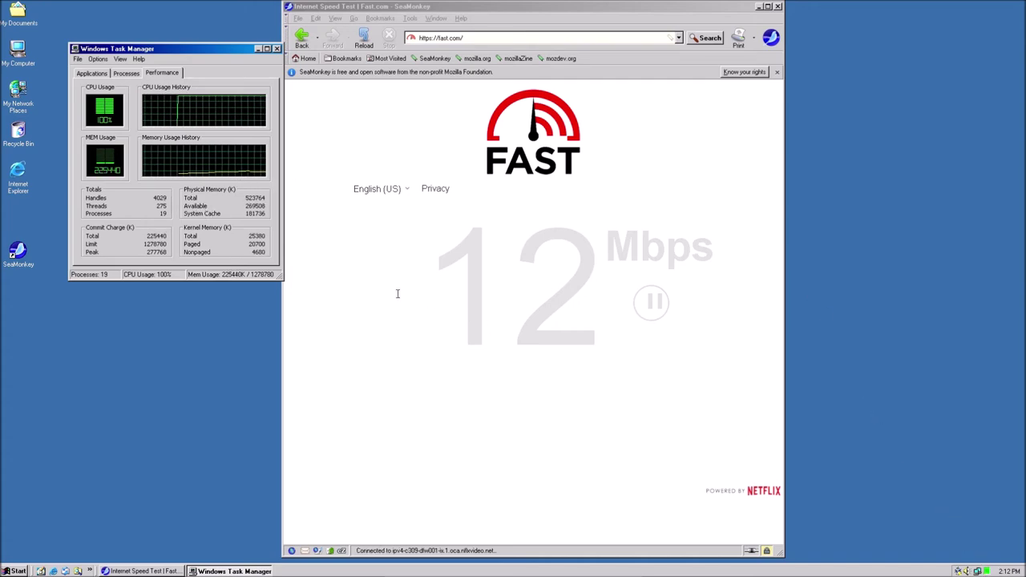
click(518, 170)
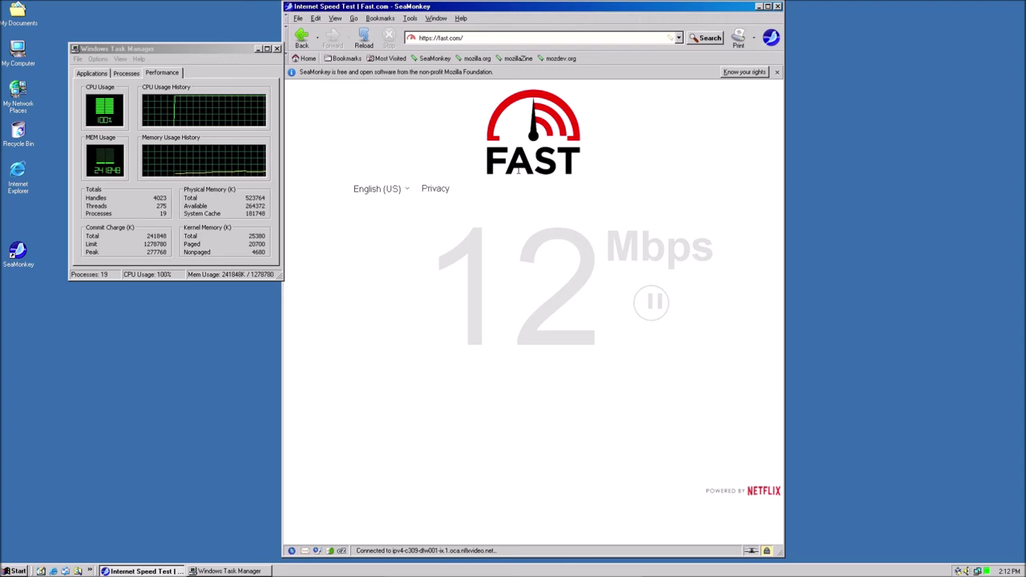
click(678, 40)
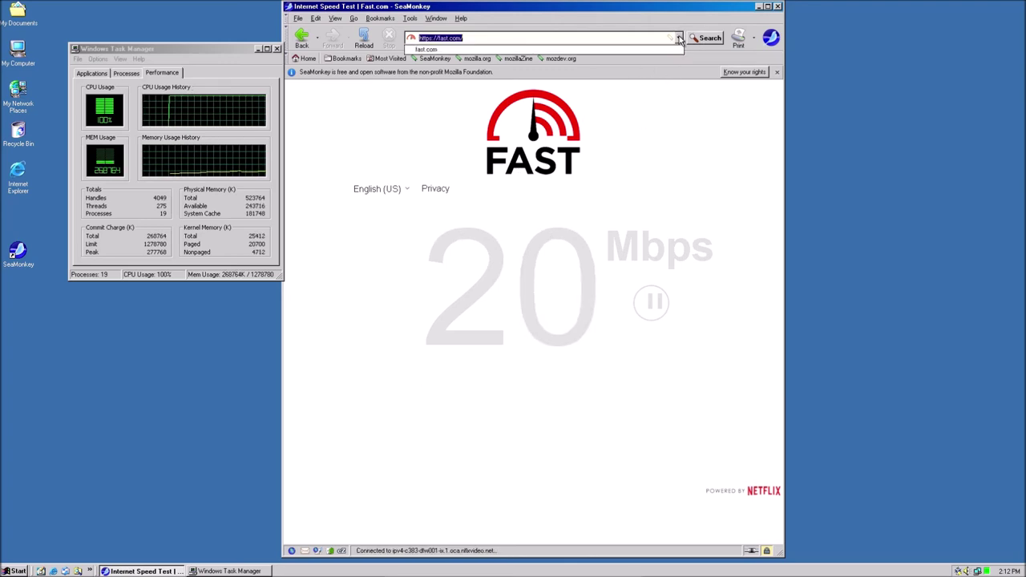
click(604, 219)
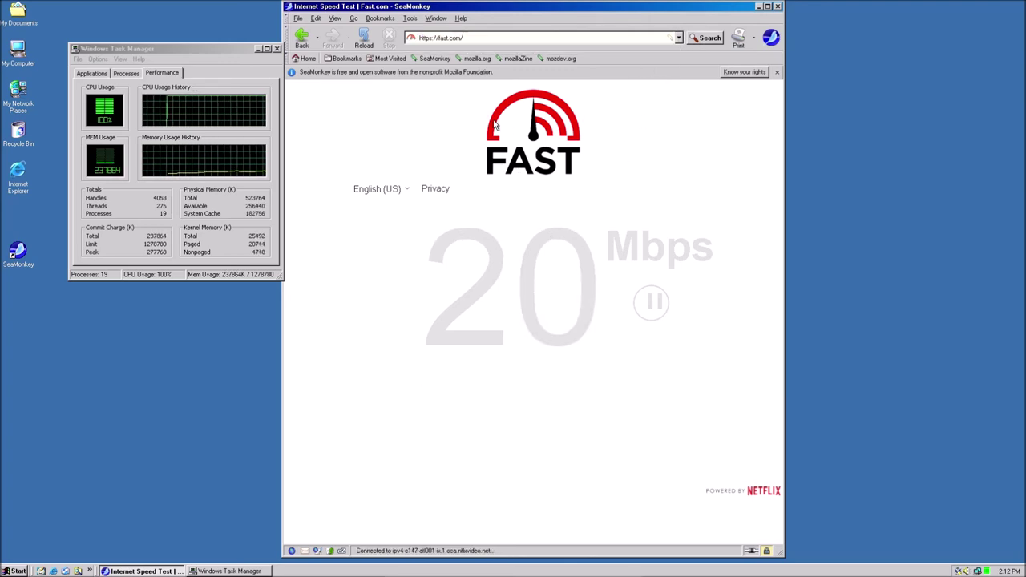
Maximize the SeaMonkey window with Task Manager minimized, and load youtube.com.
click(458, 39)
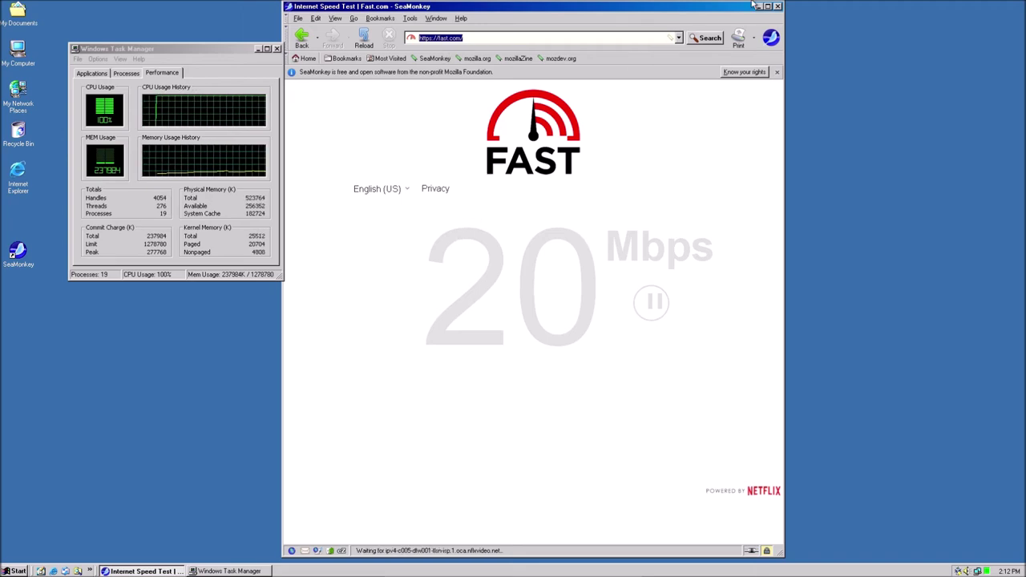
double_click(425, 6)
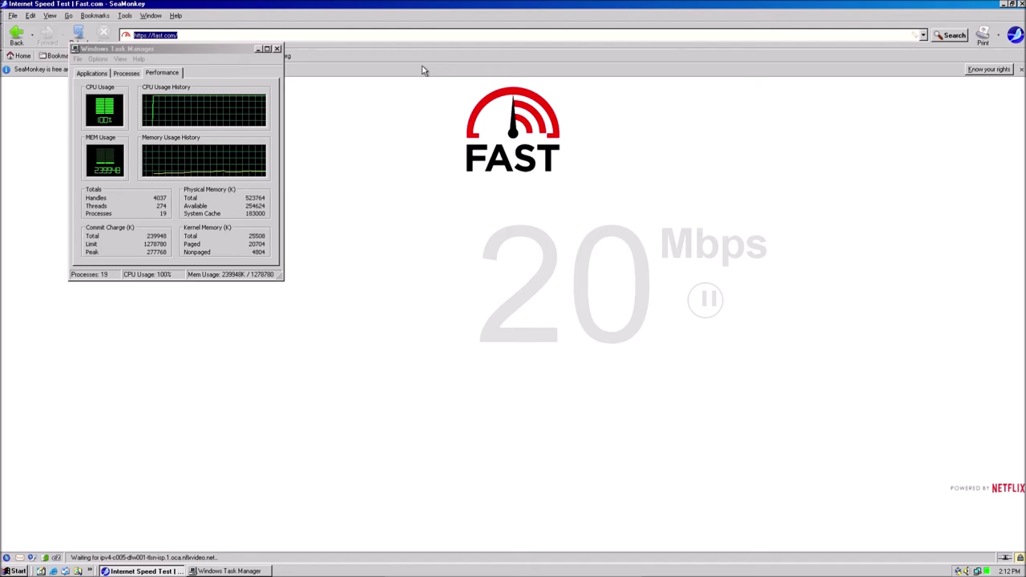
click(257, 49)
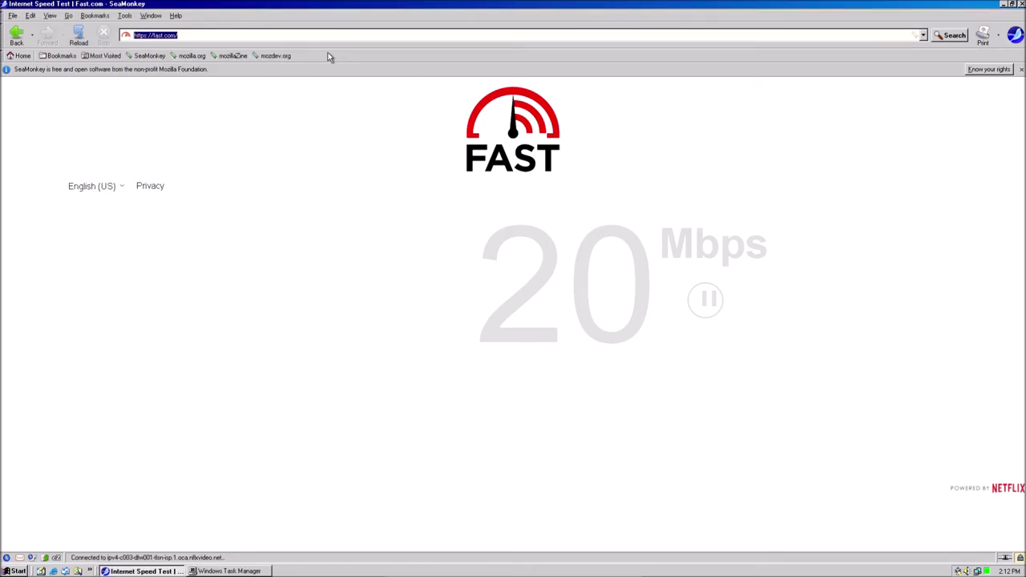
text(youtube.com)
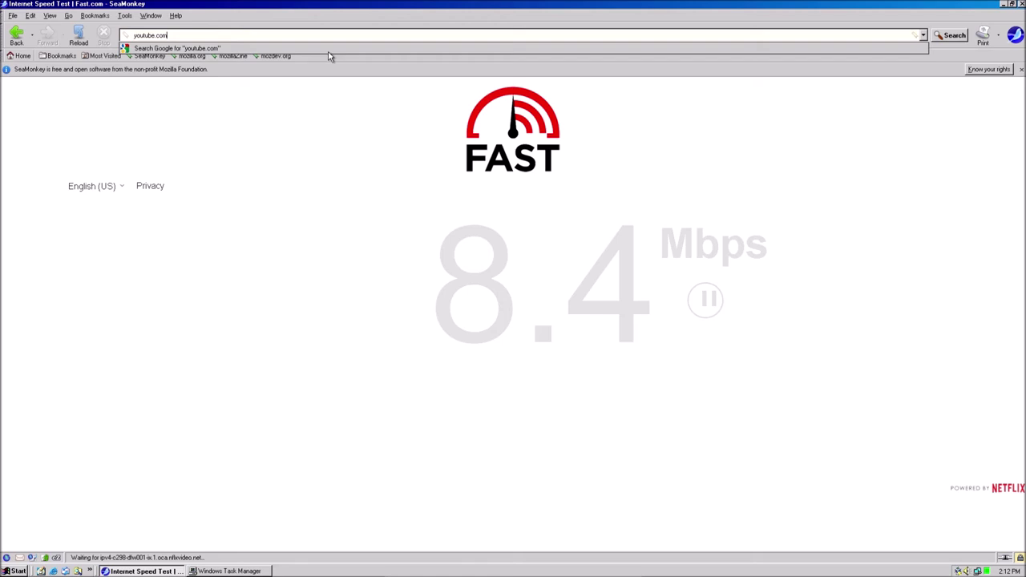
key(Return)
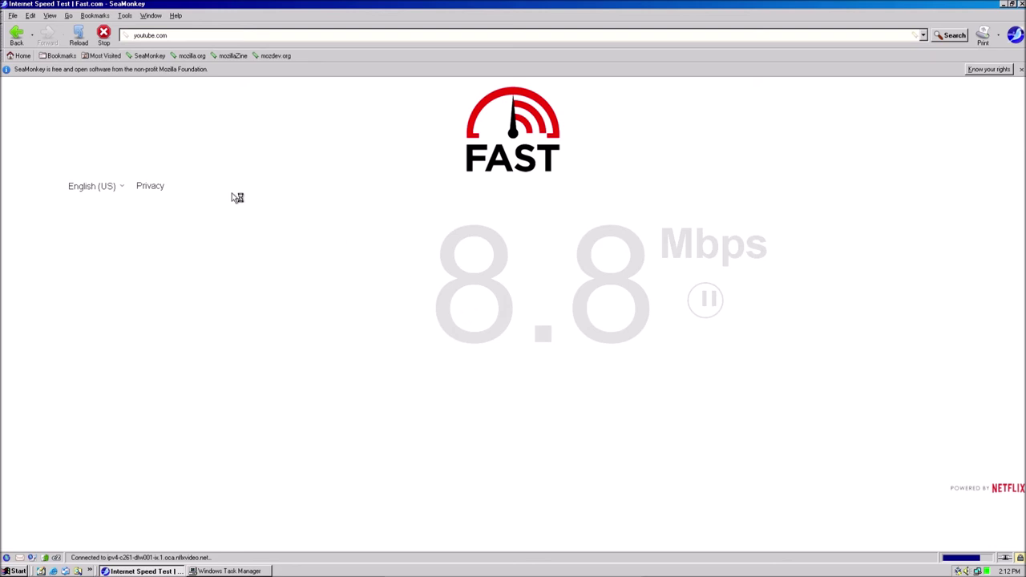
Bring Task Manager up to check CPU and memory usage while YouTube loads, and close it.
key(ctrl+shift+Escape)
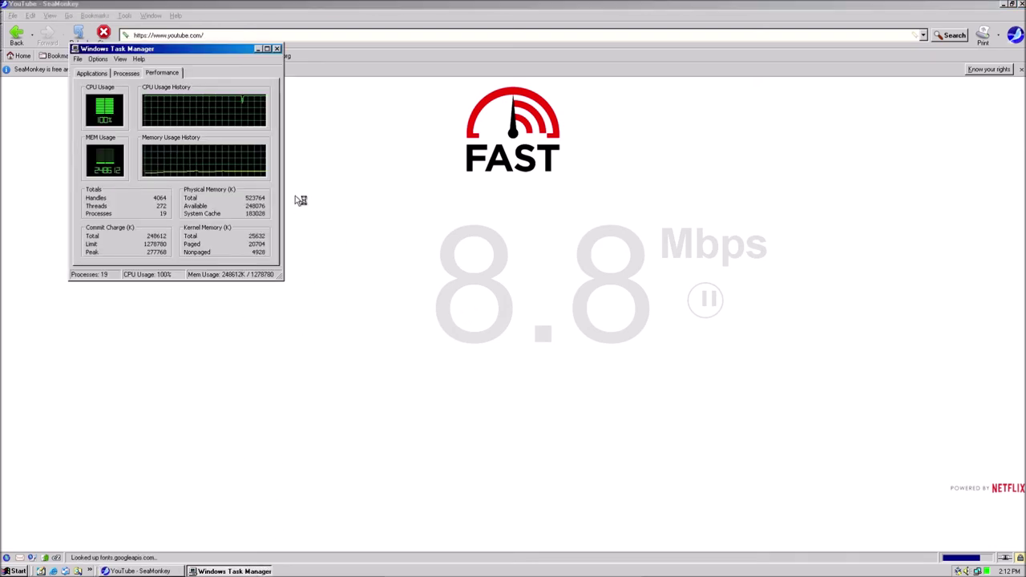
drag(277, 50, 506, 103)
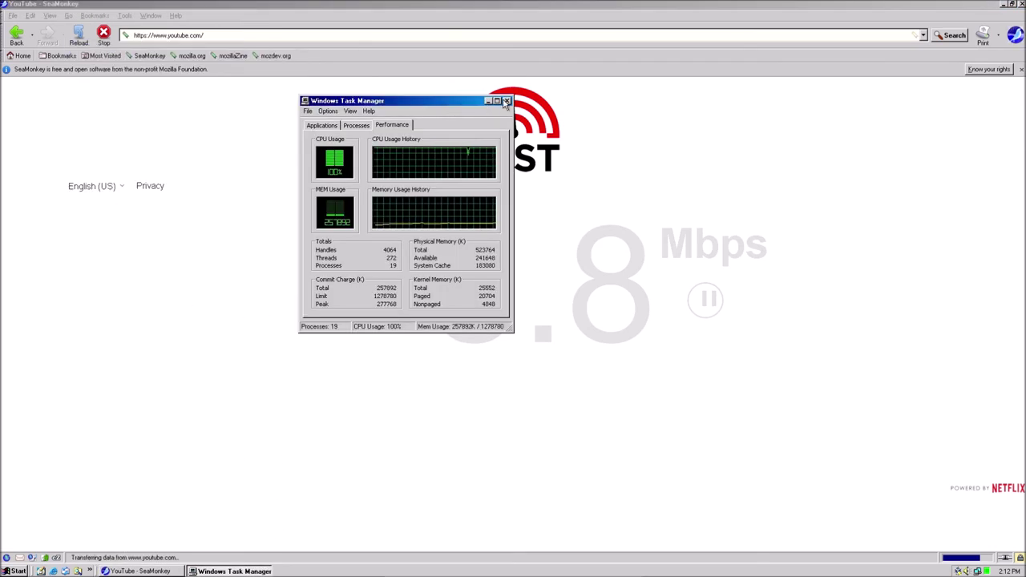
click(505, 101)
click(518, 221)
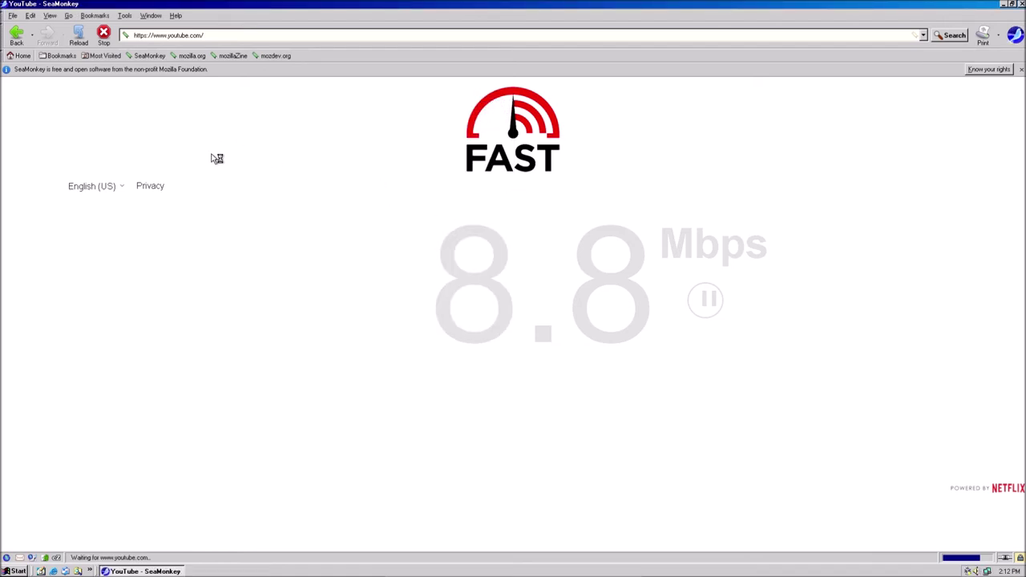
click(130, 16)
click(302, 236)
right_click(35, 570)
click(234, 324)
click(16, 570)
click(226, 296)
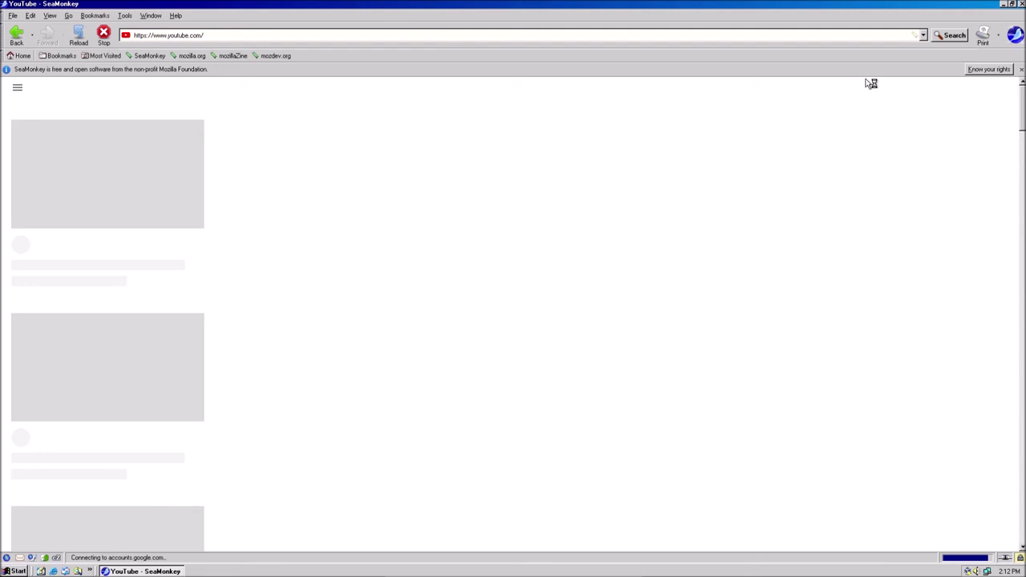
Dismiss SeaMonkey's "Know your rights" notification and view the available browser themes without applying one.
click(1021, 70)
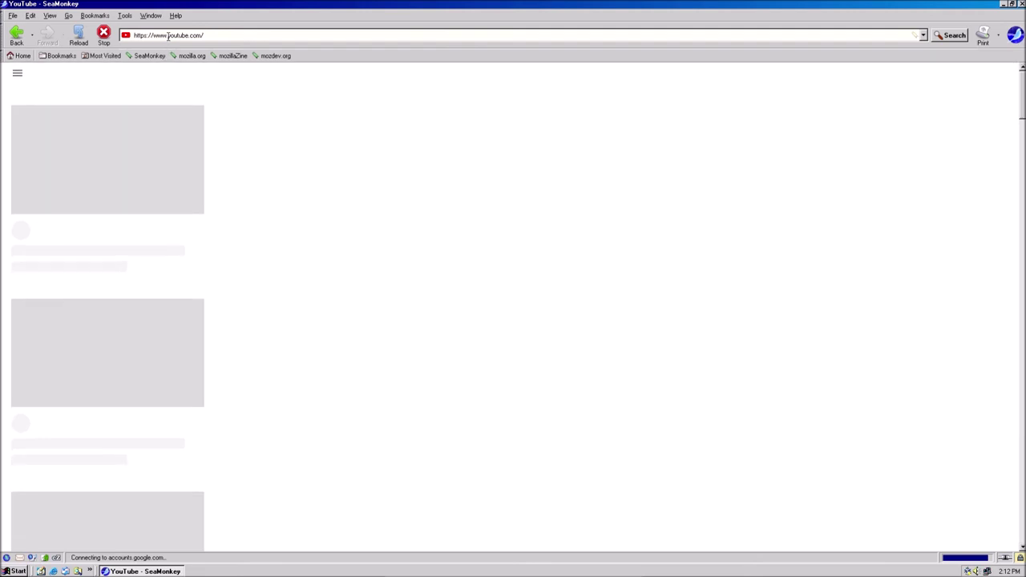
click(98, 18)
mouse_move(52, 18)
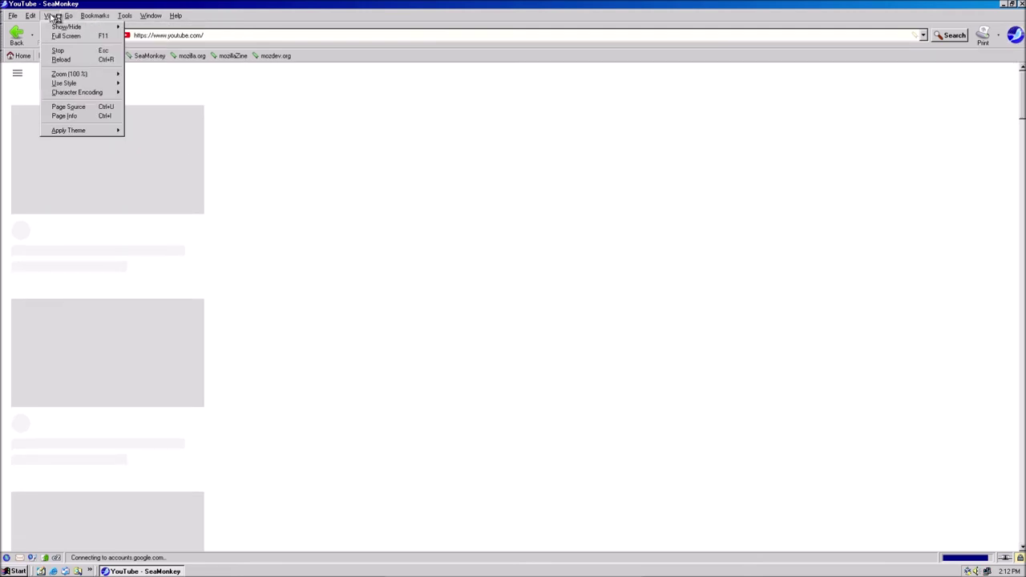
mouse_move(78, 131)
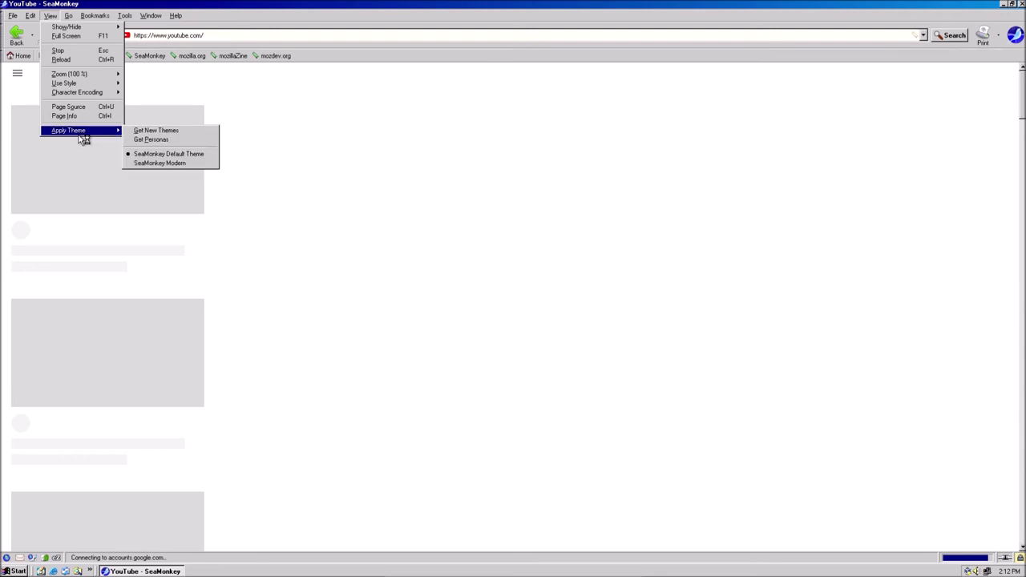
click(369, 116)
Load firefox.com in the browser in place of the YouTube page.
click(168, 35)
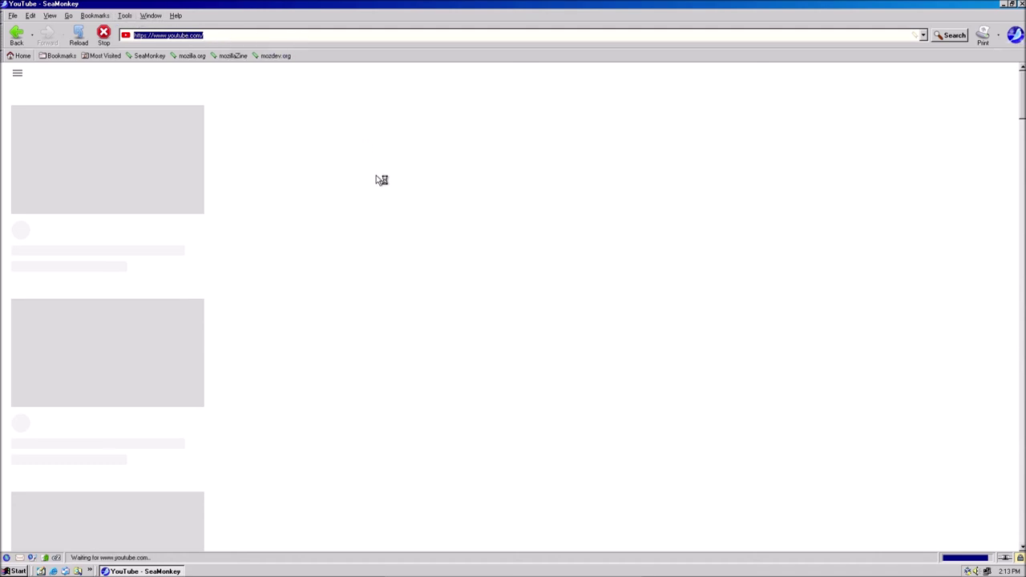
text(fir)
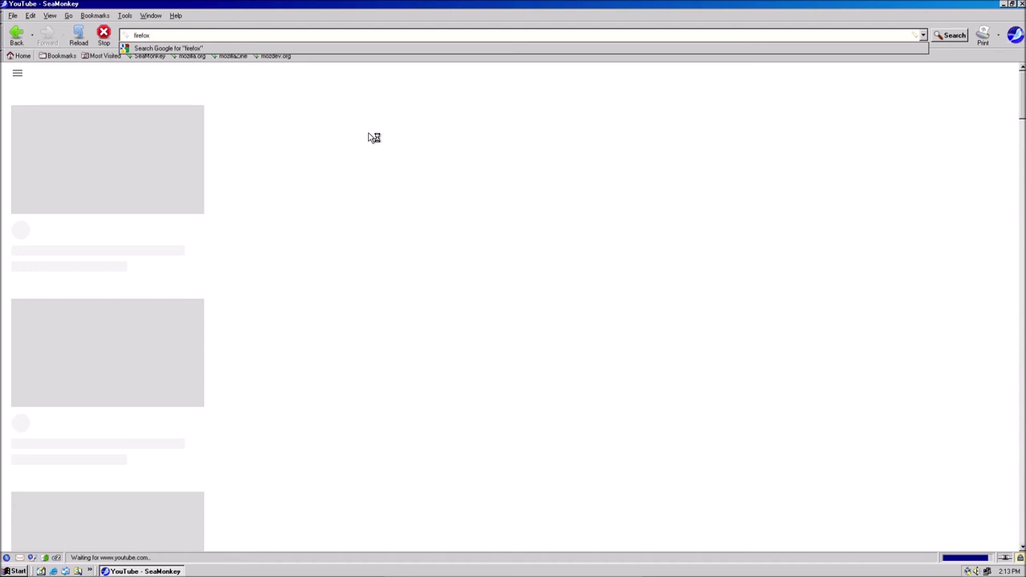
key(Escape)
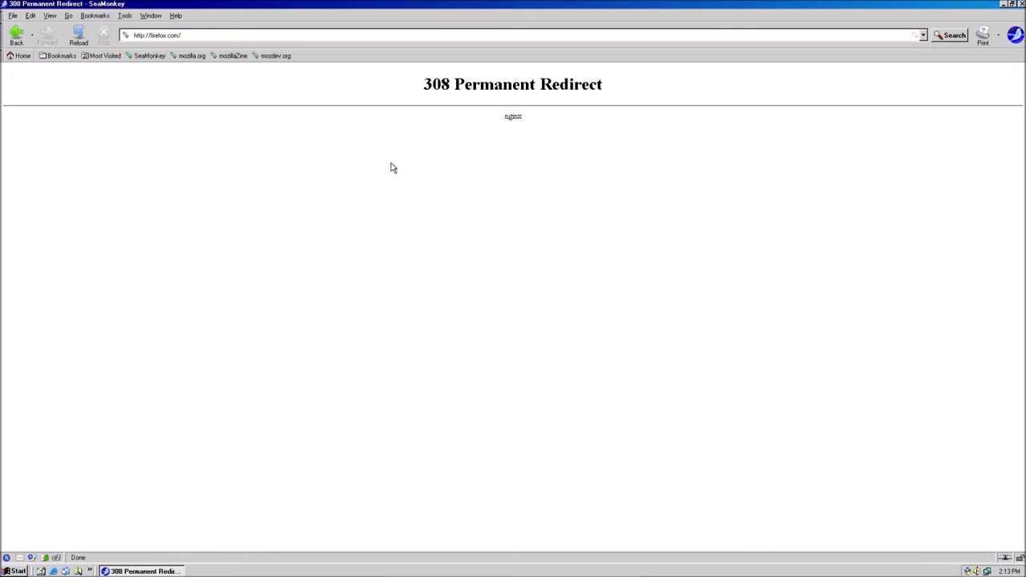
drag(637, 102, 424, 96)
click(422, 98)
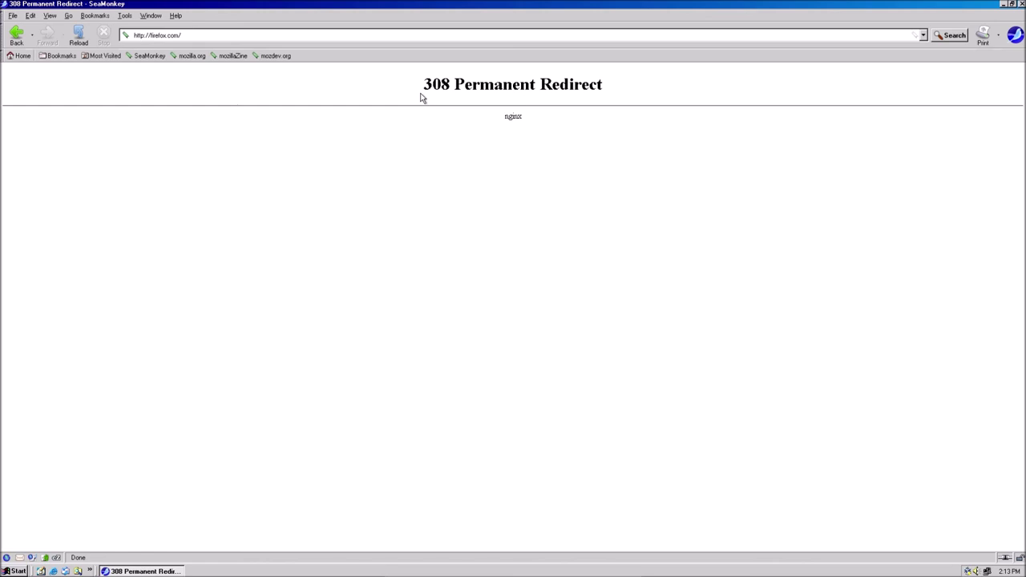
Load opera.com in the browser.
click(413, 35)
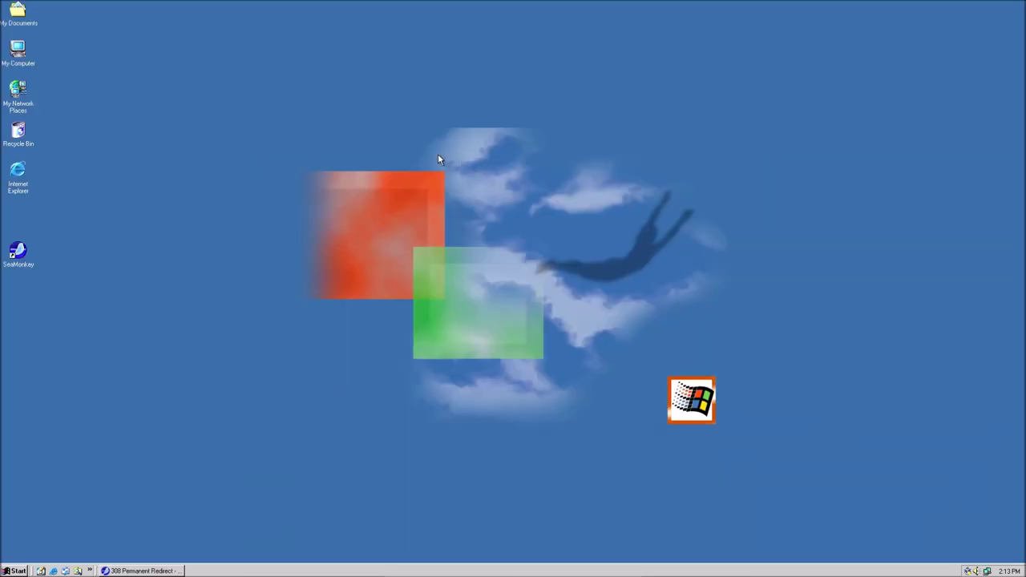
click(142, 571)
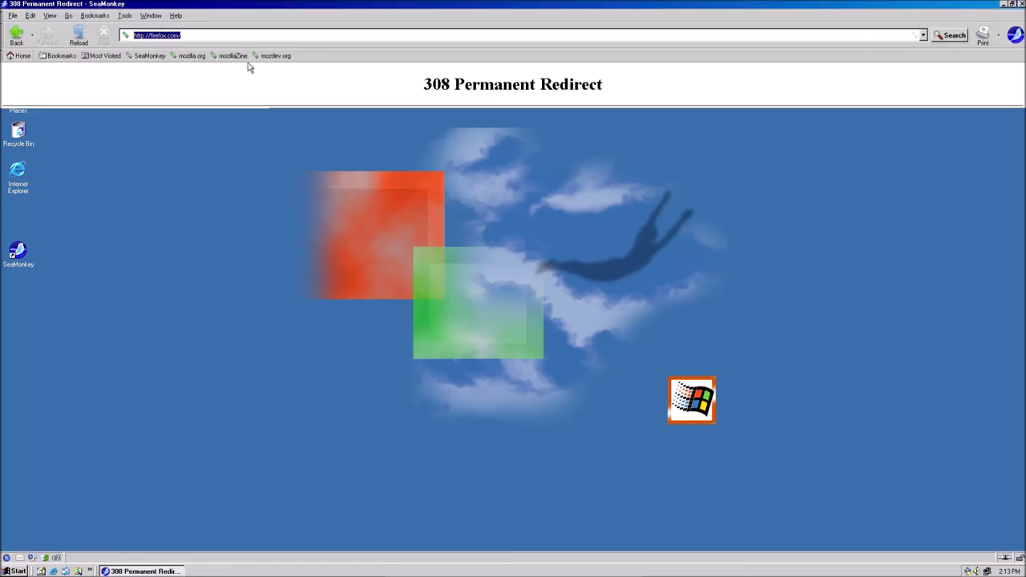
click(314, 34)
text(opera.com)
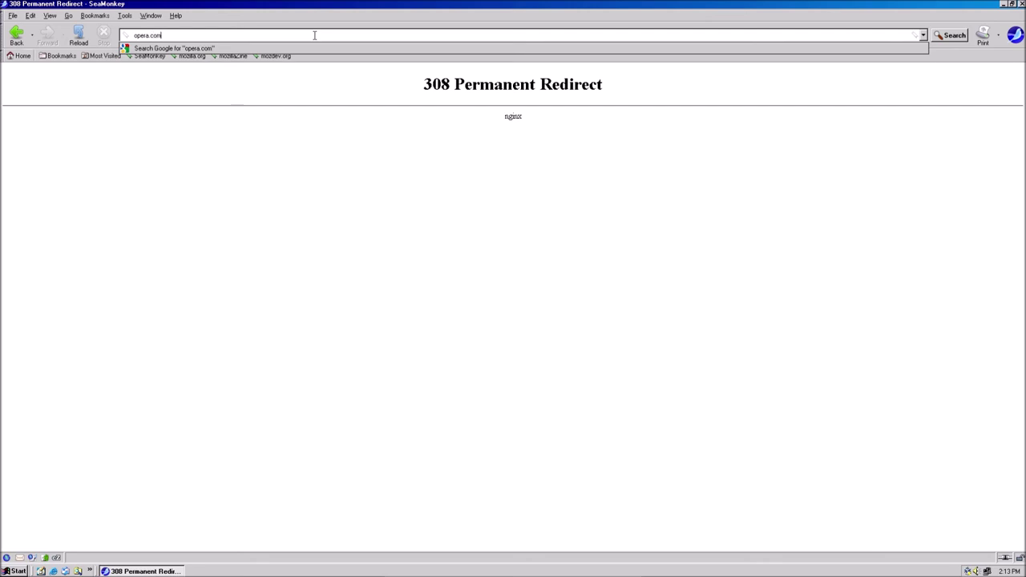
key(Return)
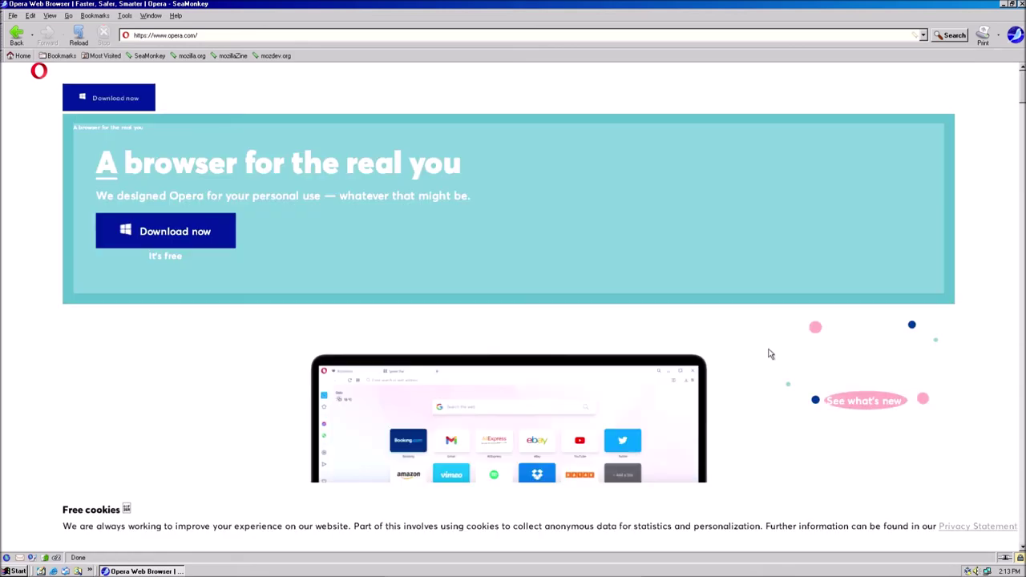
Try to download Opera for Windows from its home page, retry the download link, and return to the thank-you page.
click(225, 235)
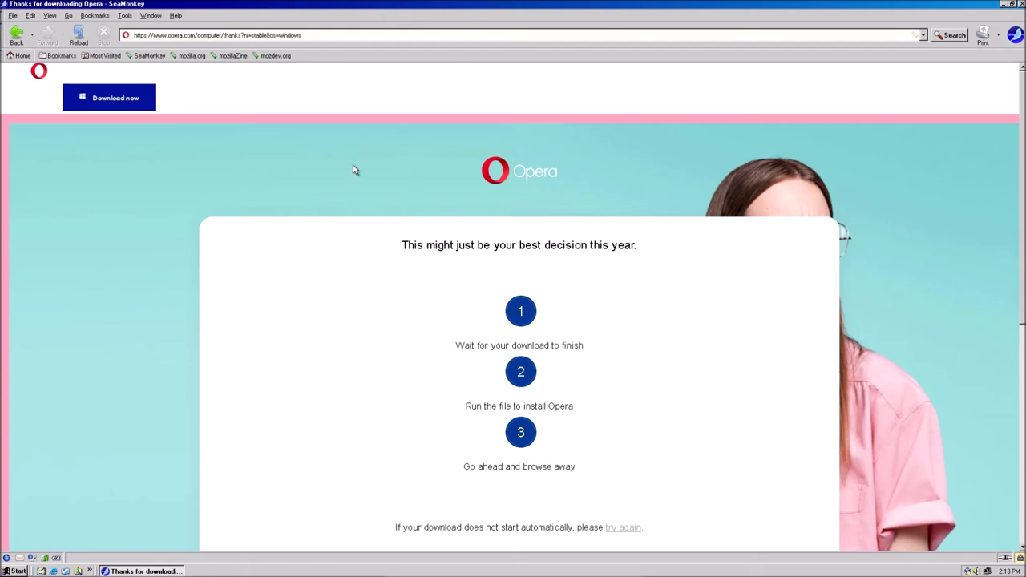
click(631, 528)
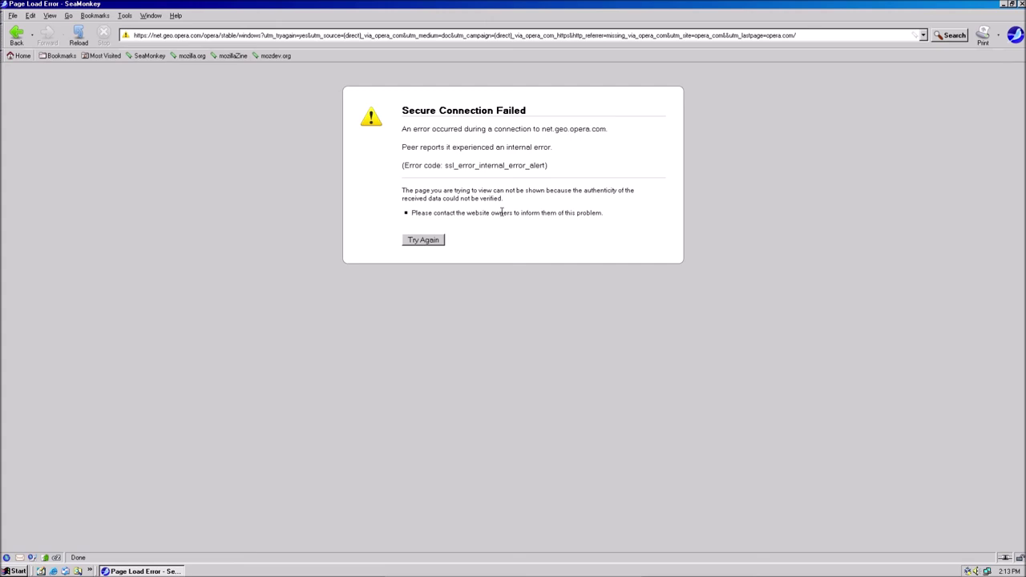
click(423, 240)
click(16, 35)
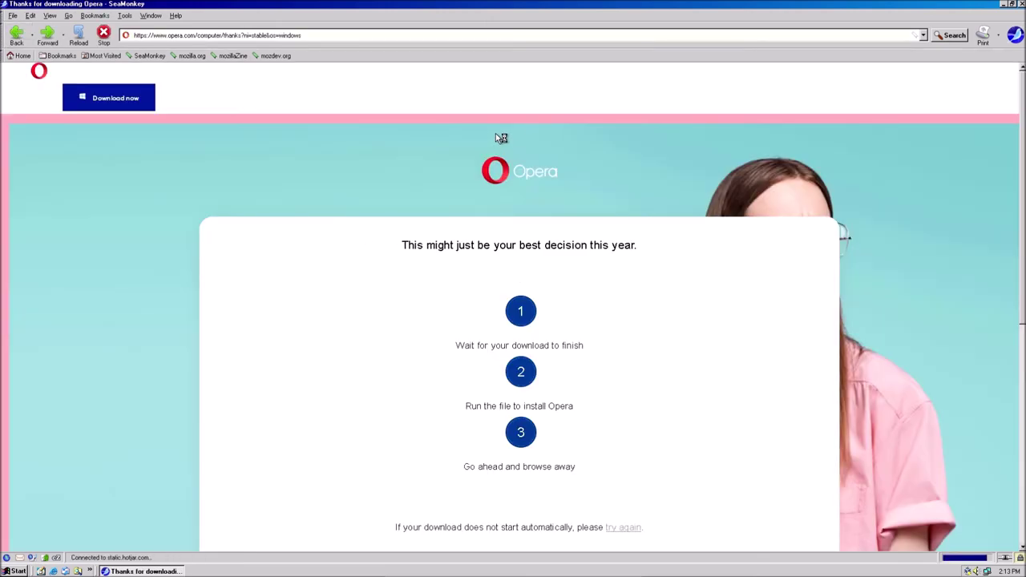
Load oldversion.com in the browser.
click(481, 36)
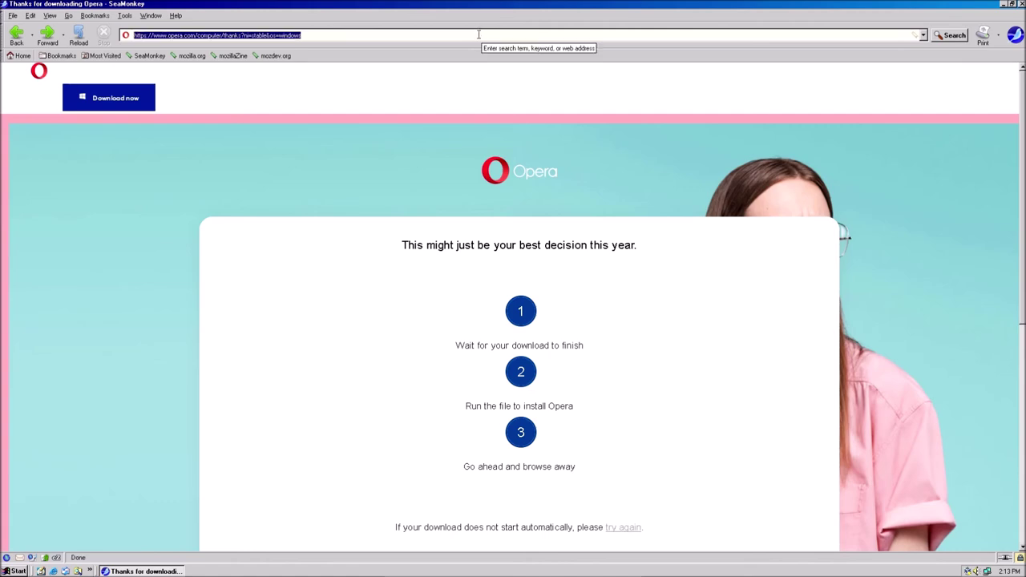
click(923, 36)
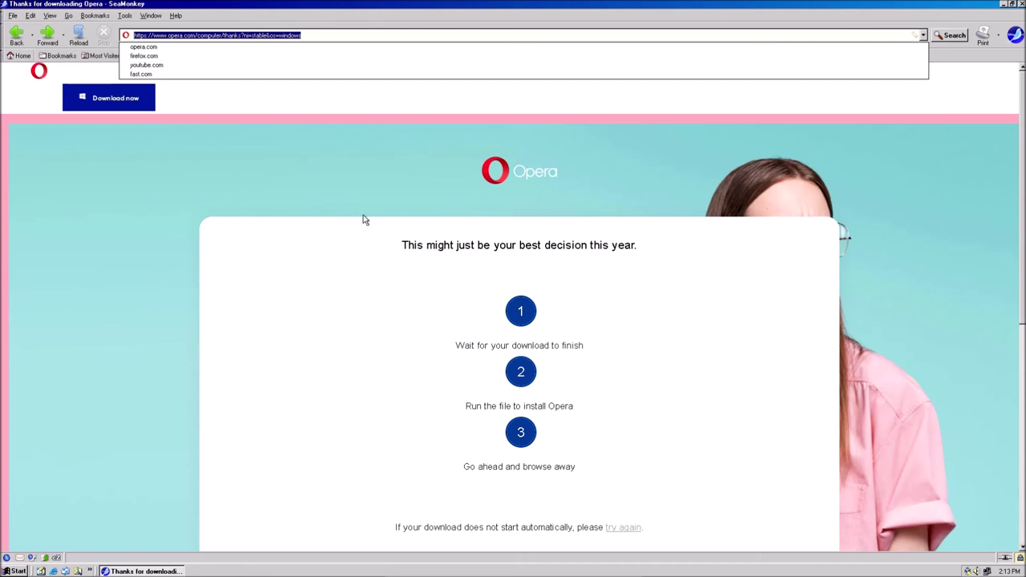
key(Down)
key(Return)
text(idwe)
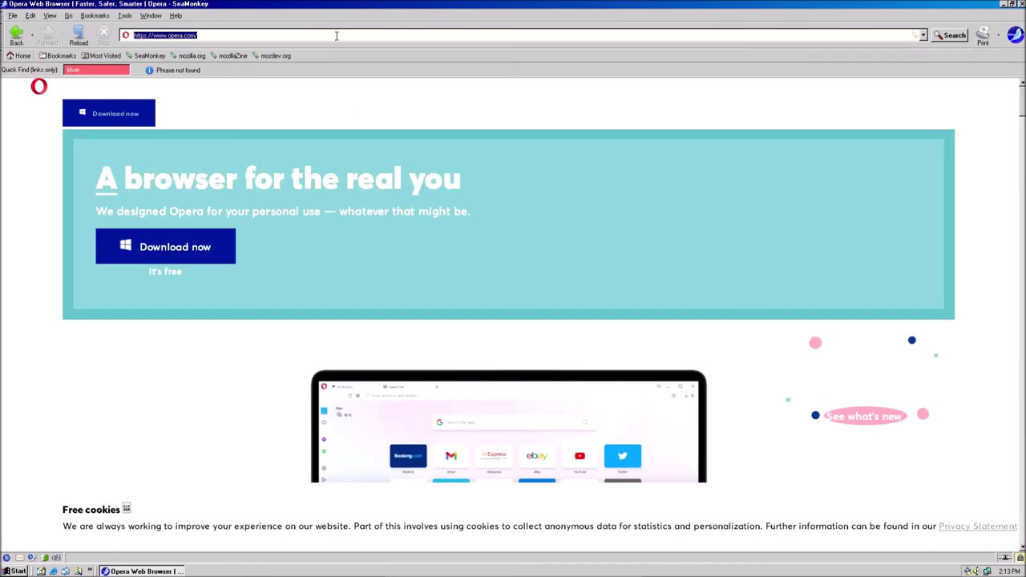
click(267, 36)
text(oldversion.com)
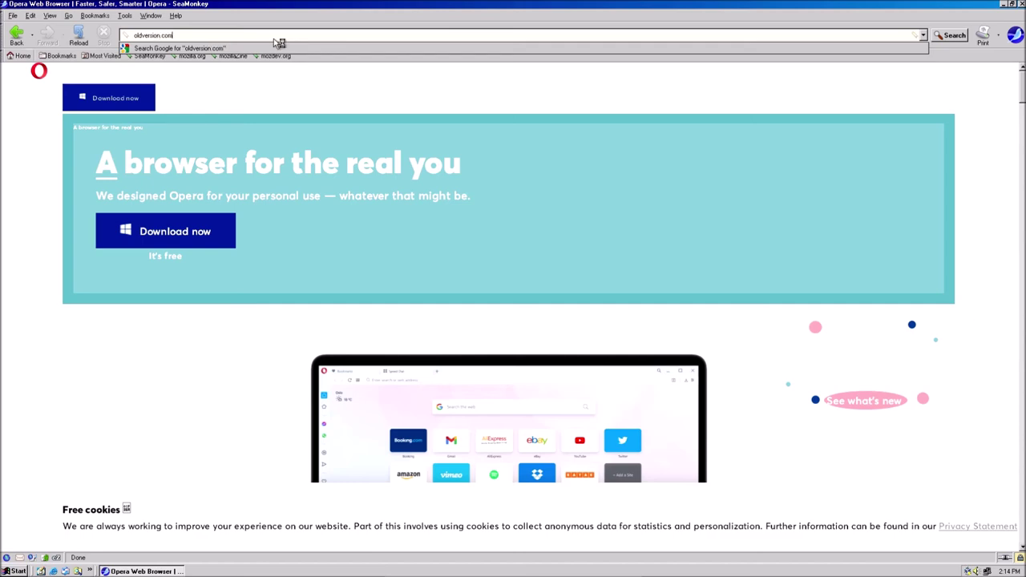
key(Return)
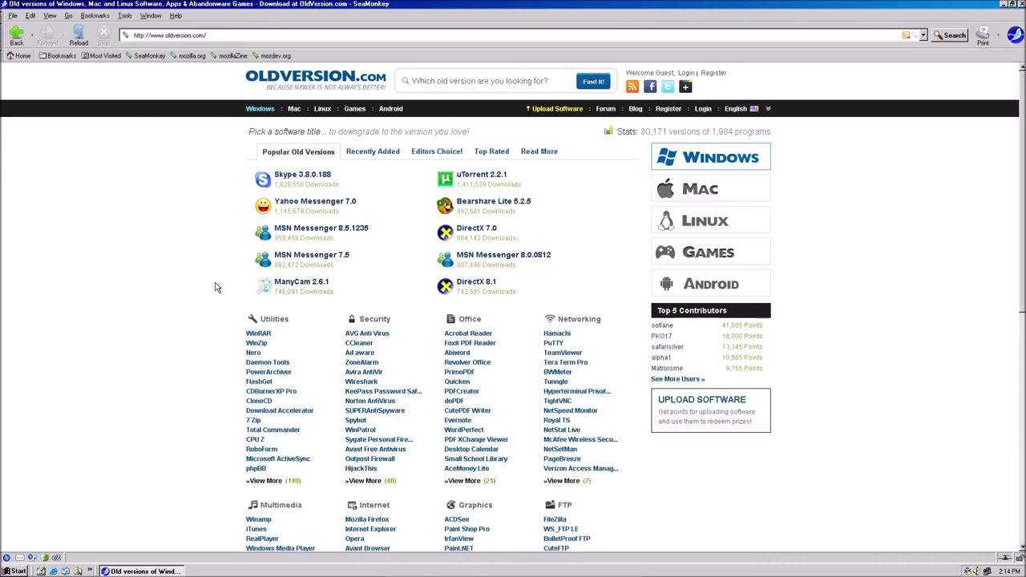
Open the list of old Opera versions from the site's Internet category.
scroll(202, 256, down, 2)
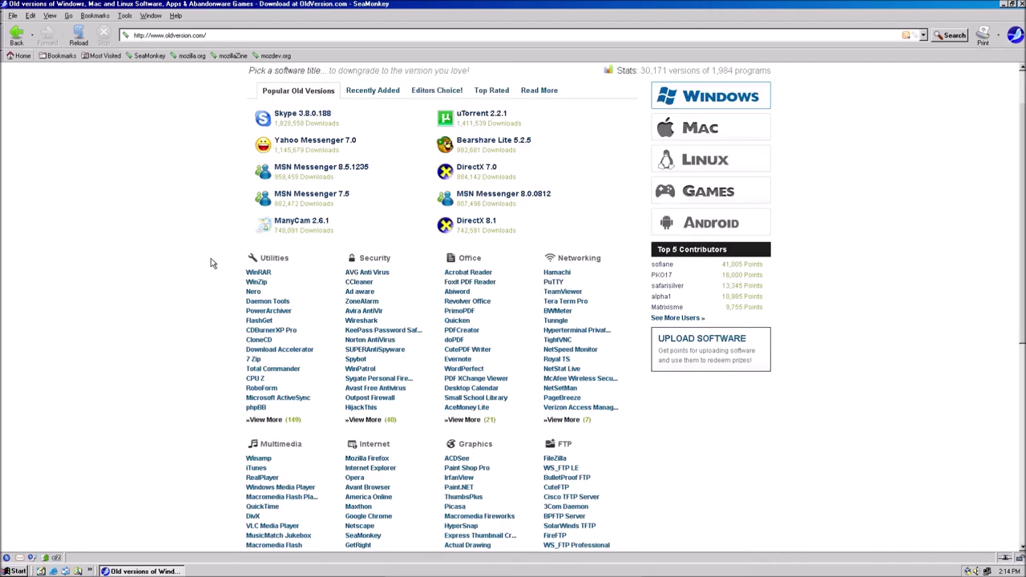
scroll(211, 262, down, 2)
click(357, 416)
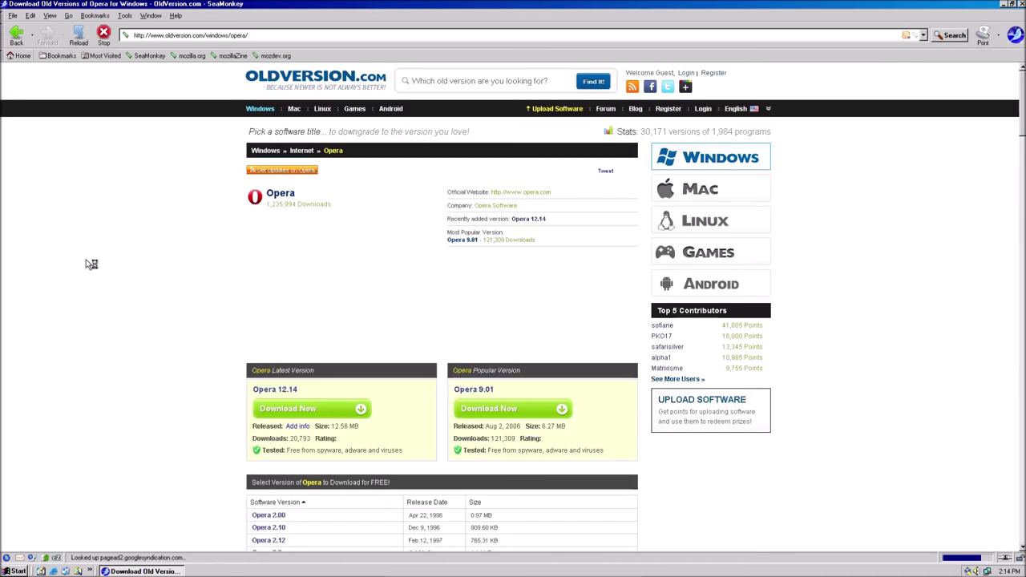
Try to open the Opera 12.00 page from the version list.
scroll(170, 265, down, 18)
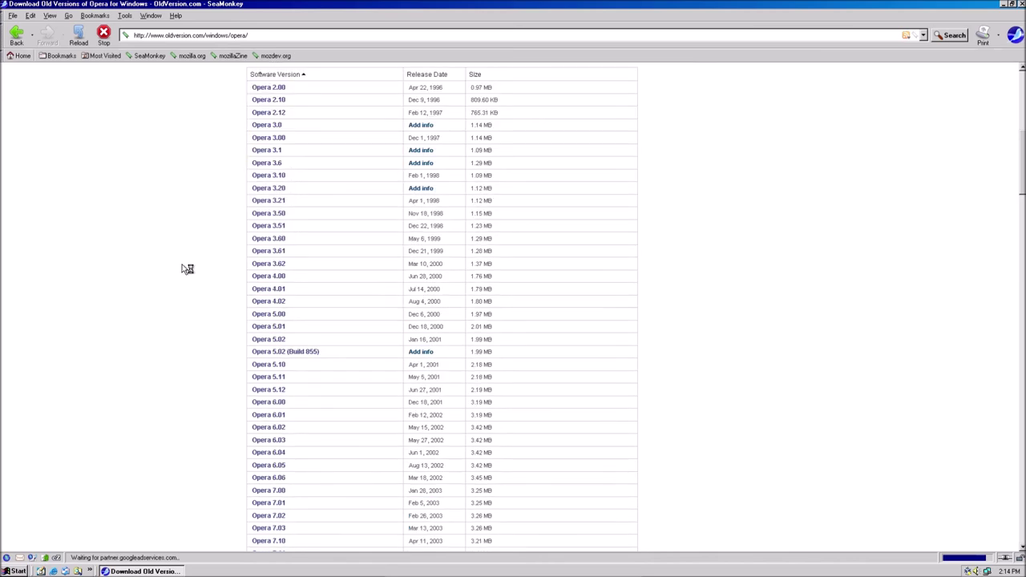
scroll(251, 297, down, 10)
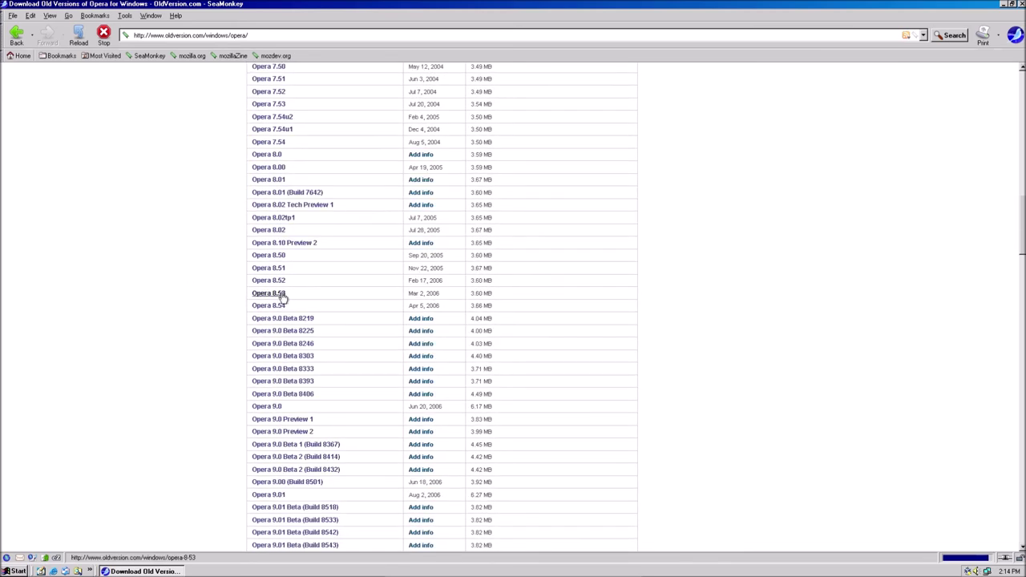
scroll(262, 305, down, 5)
scroll(187, 325, down, 12)
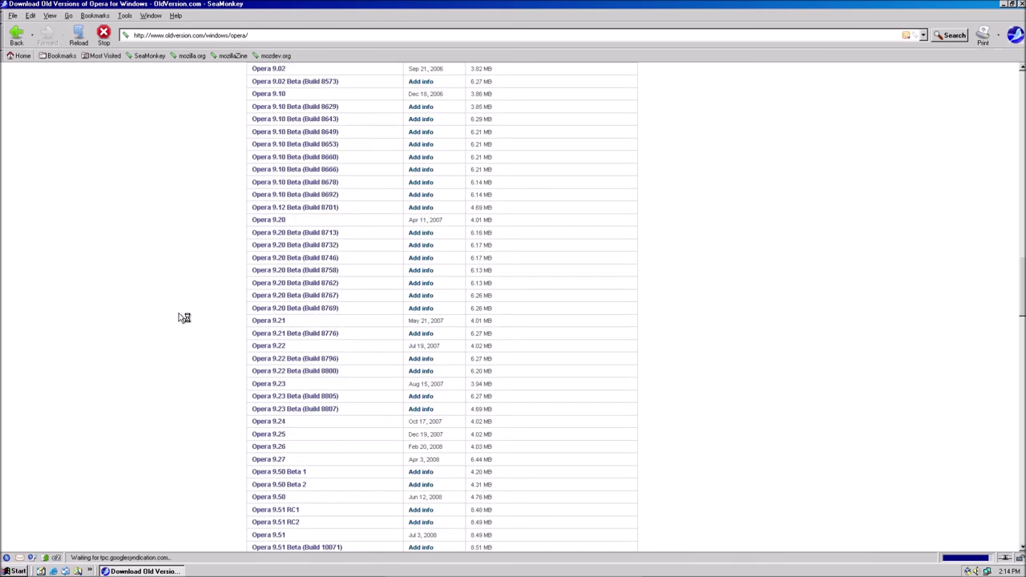
scroll(186, 336, down, 6)
scroll(194, 341, down, 6)
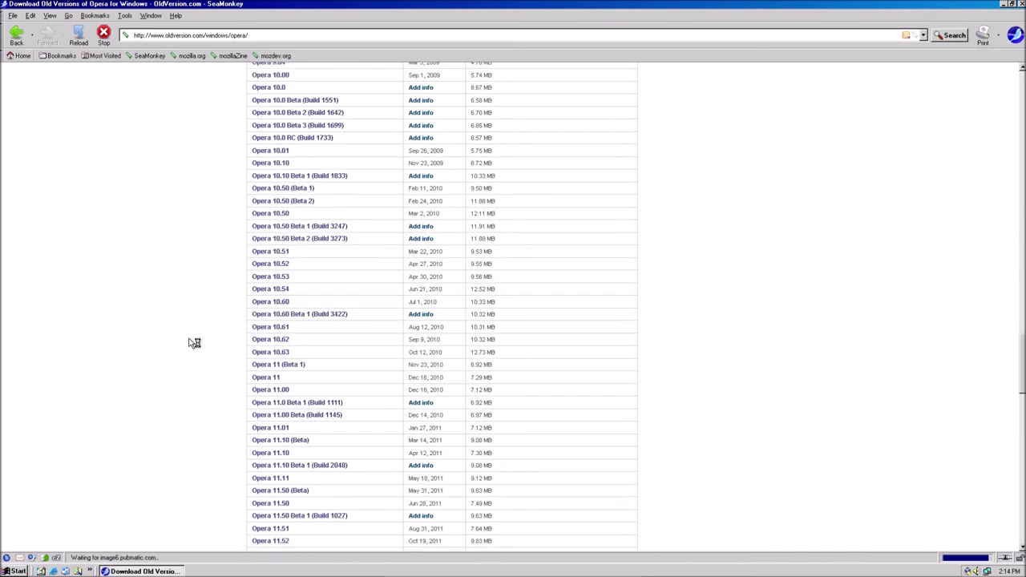
scroll(194, 341, down, 2)
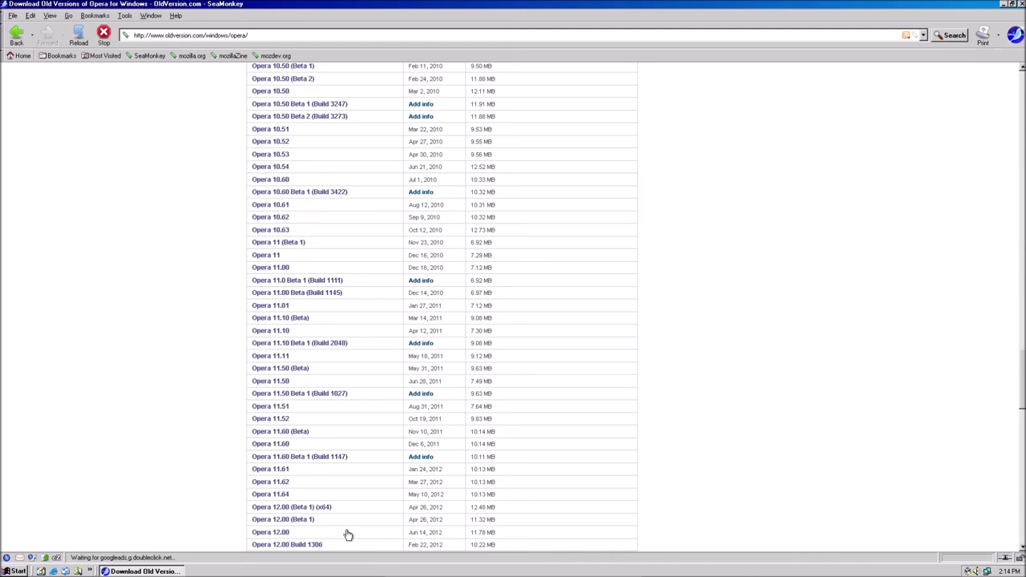
click(279, 533)
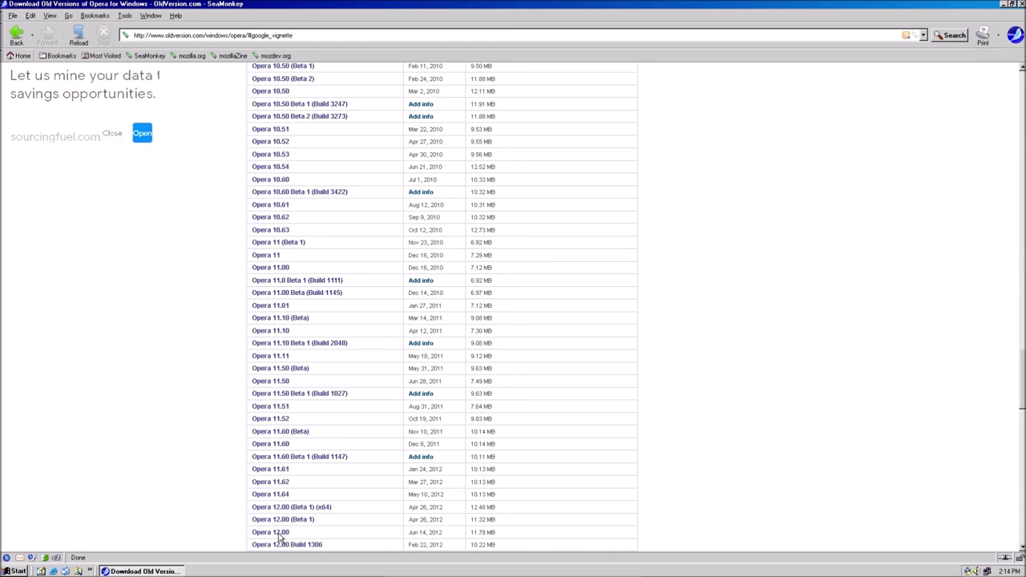
Restore the maximized browser window to its smaller size and open the Opera 12.00 page in a new tab.
double_click(826, 5)
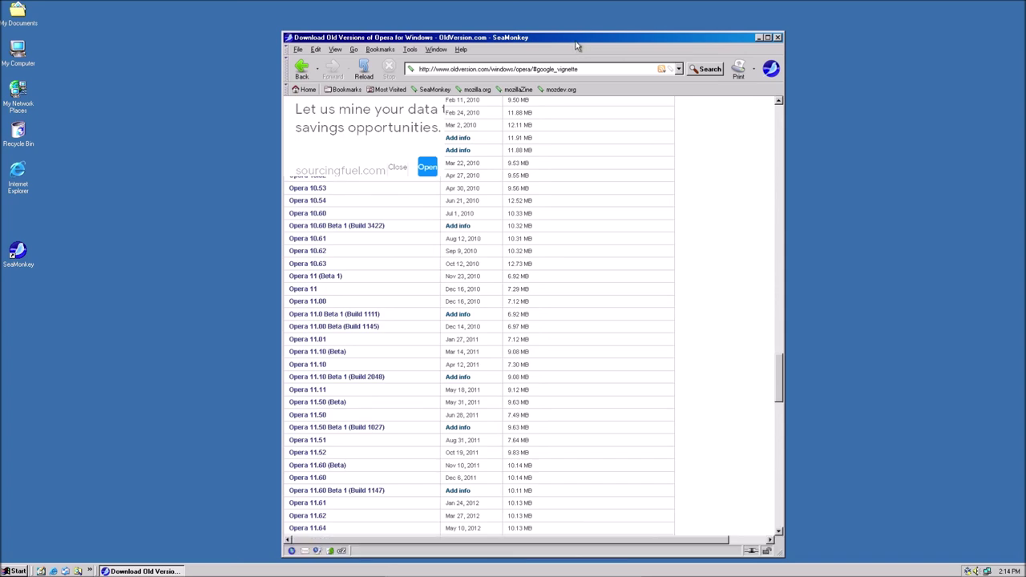
drag(552, 6, 517, 24)
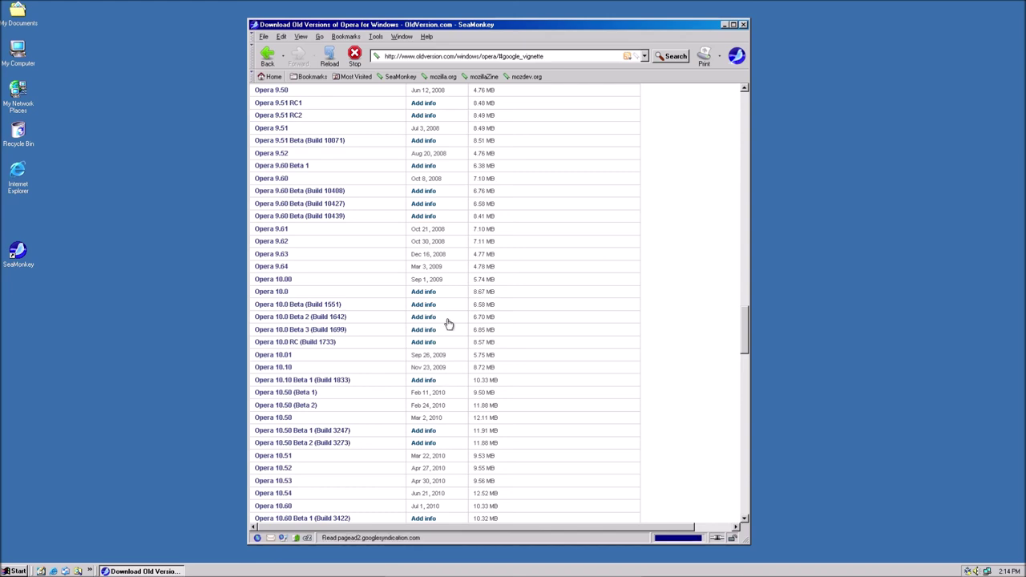
drag(749, 327, 751, 386)
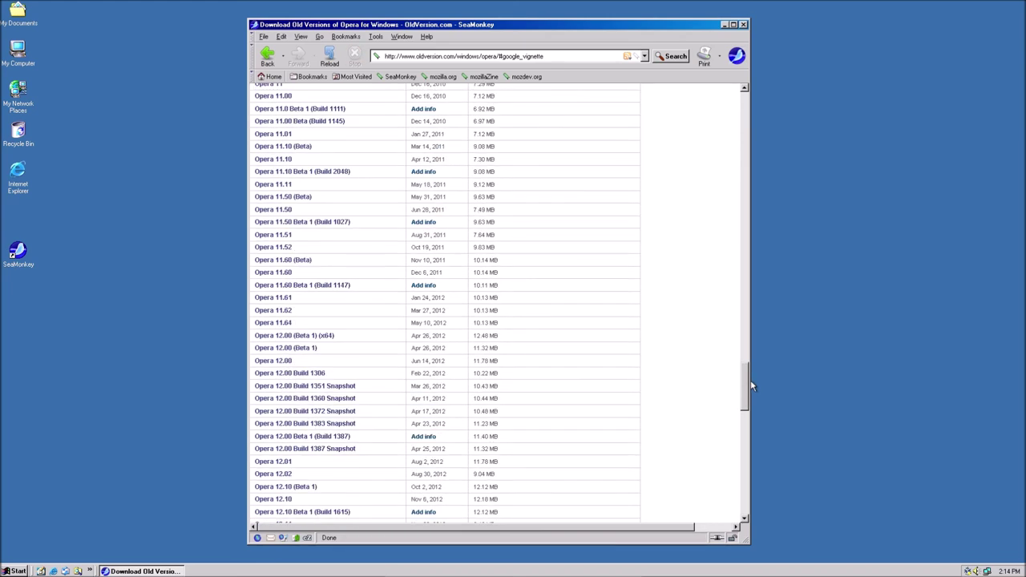
middle_click(288, 362)
key(ctrl+Tab)
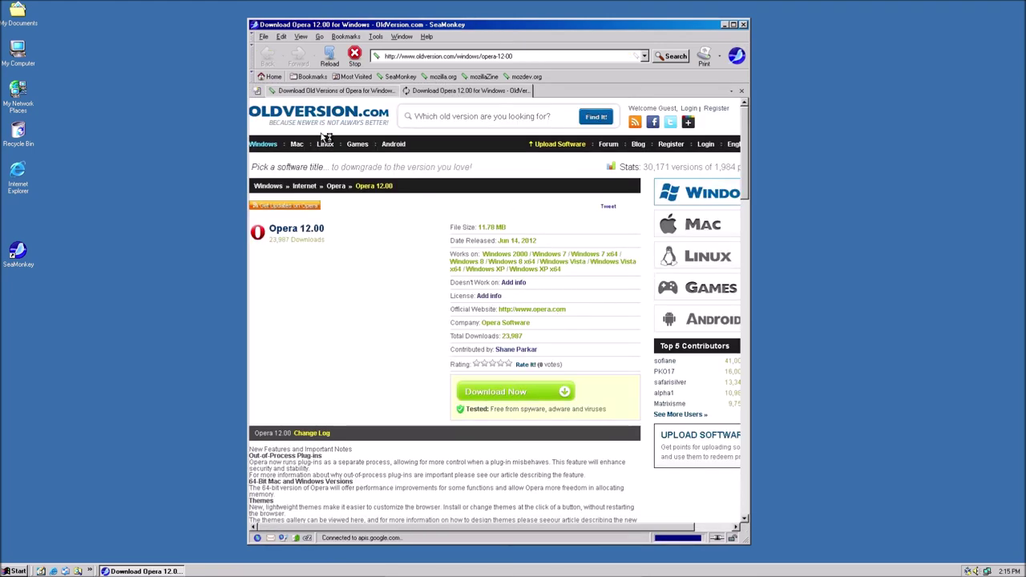
Close the tab with the Opera version list, keeping only the Opera 12.00 page.
click(351, 94)
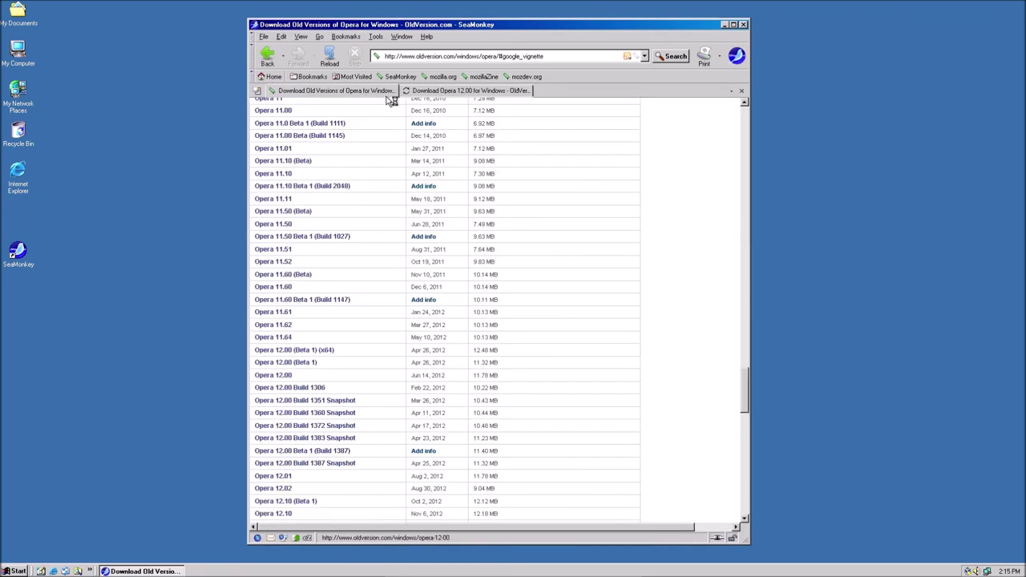
right_click(319, 93)
click(345, 95)
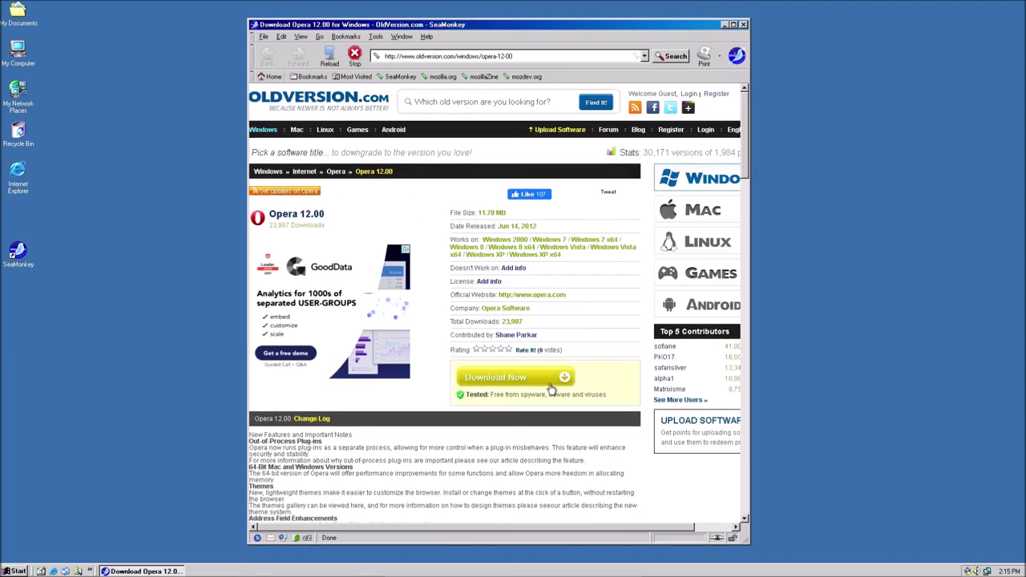
Download the Opera 12.00 installer, saving Opera_1200_int_Setup.exe to the desktop, and minimize the browser window.
click(521, 377)
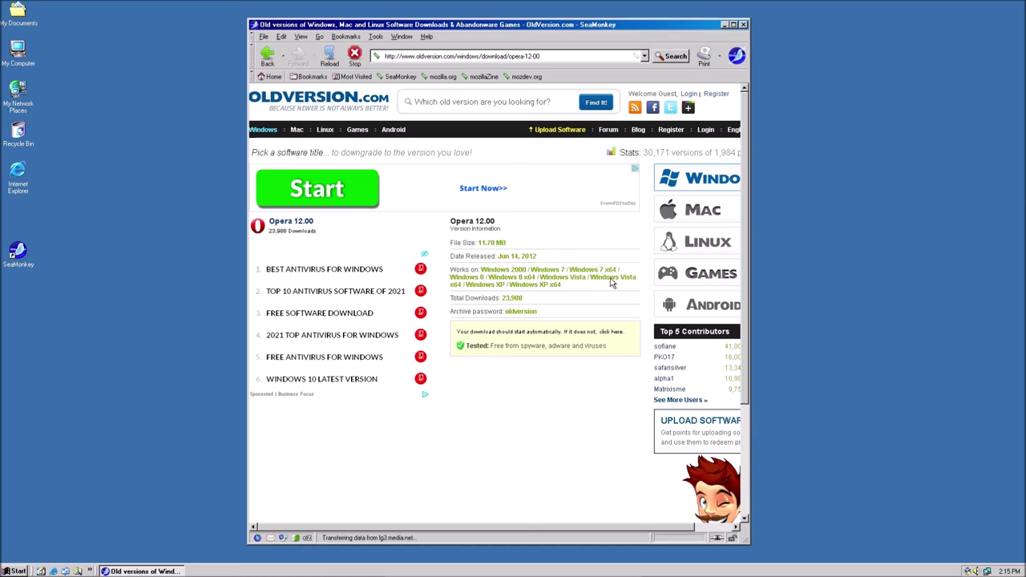
click(610, 332)
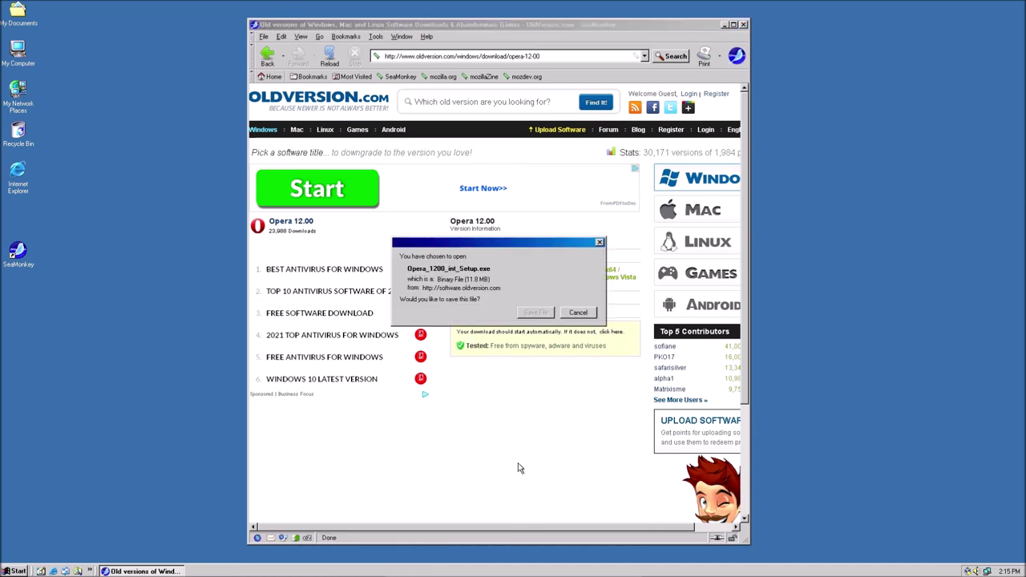
click(536, 313)
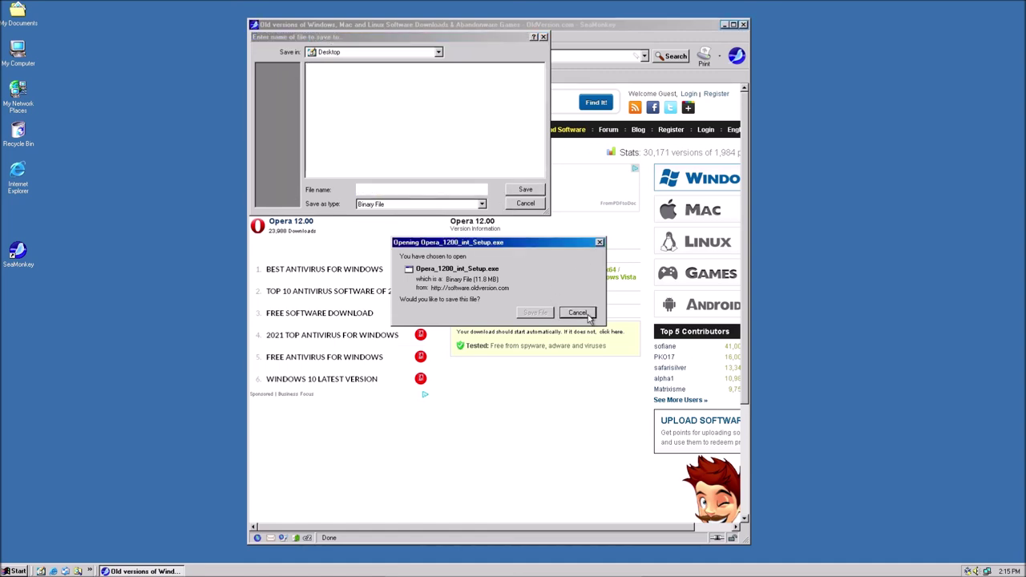
click(523, 191)
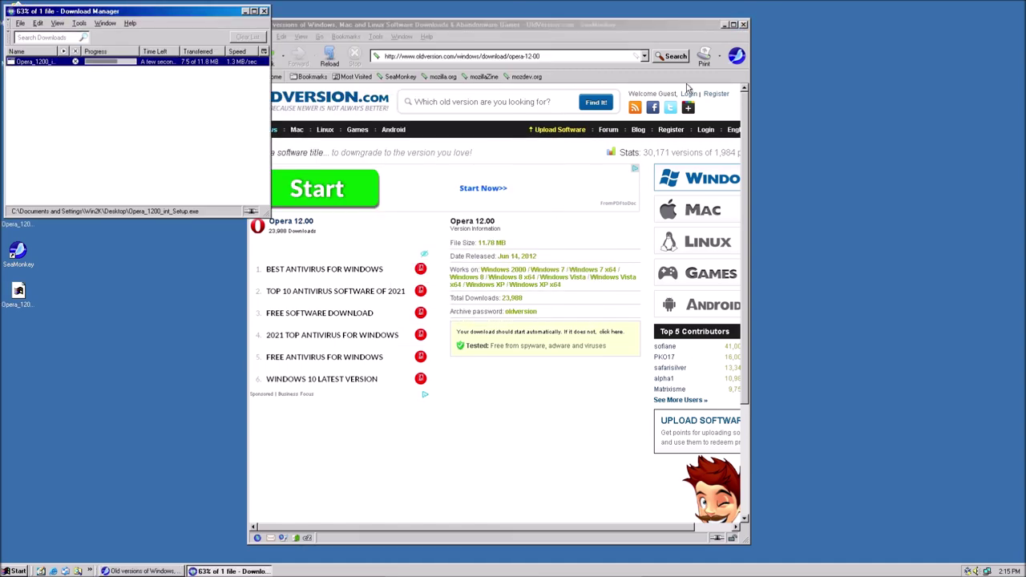
click(724, 25)
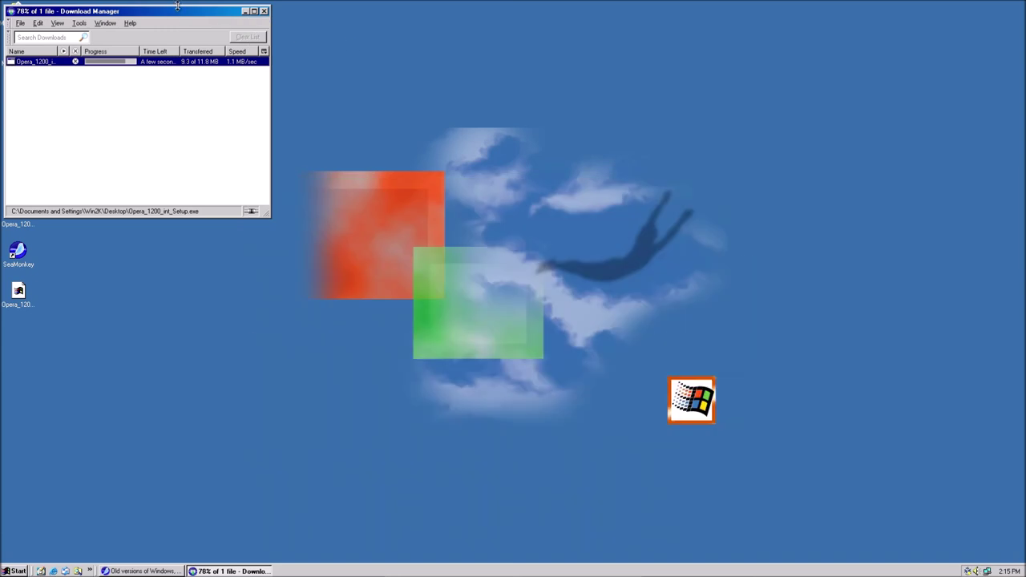
Launch the Opera_1200_int_Setup.exe installer from the desktop, close the Download Manager window and refresh the desktop.
drag(241, 11, 666, 45)
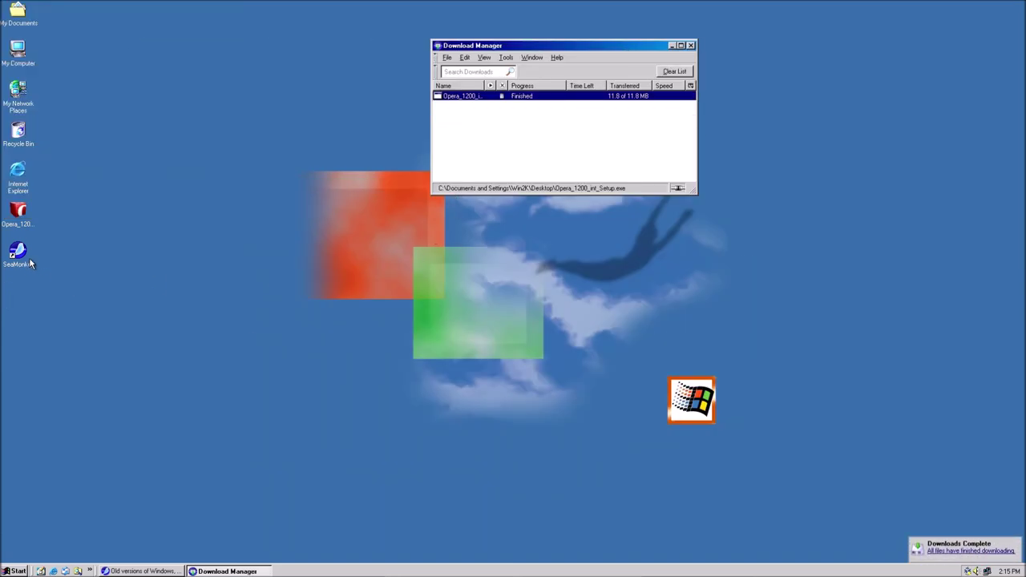
double_click(18, 211)
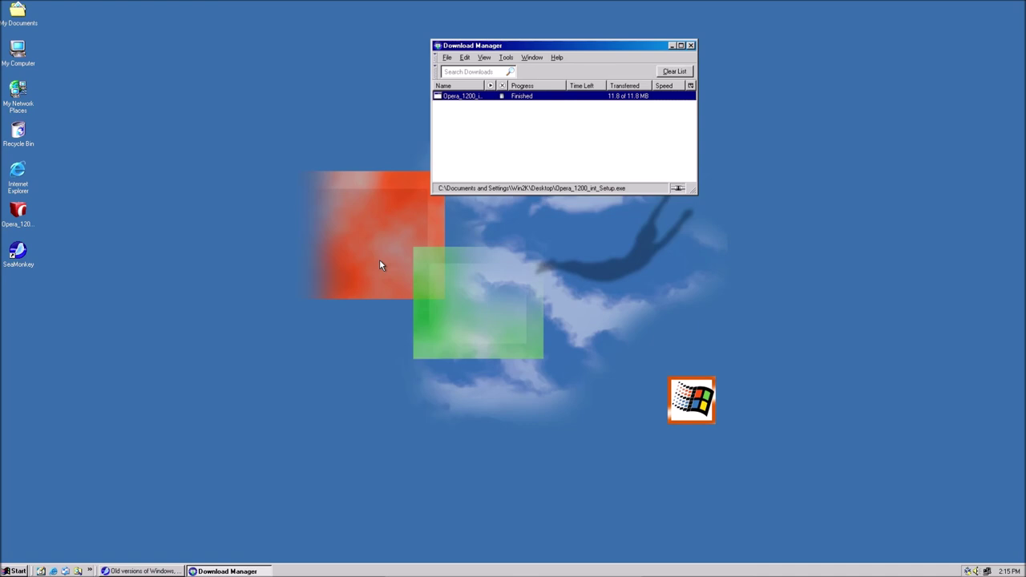
click(692, 46)
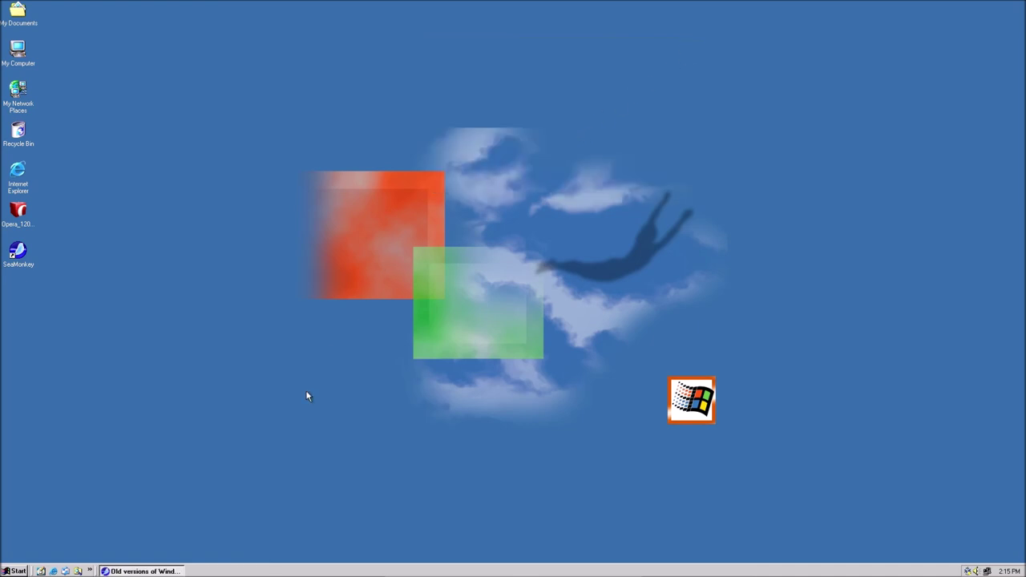
right_click(175, 170)
click(197, 207)
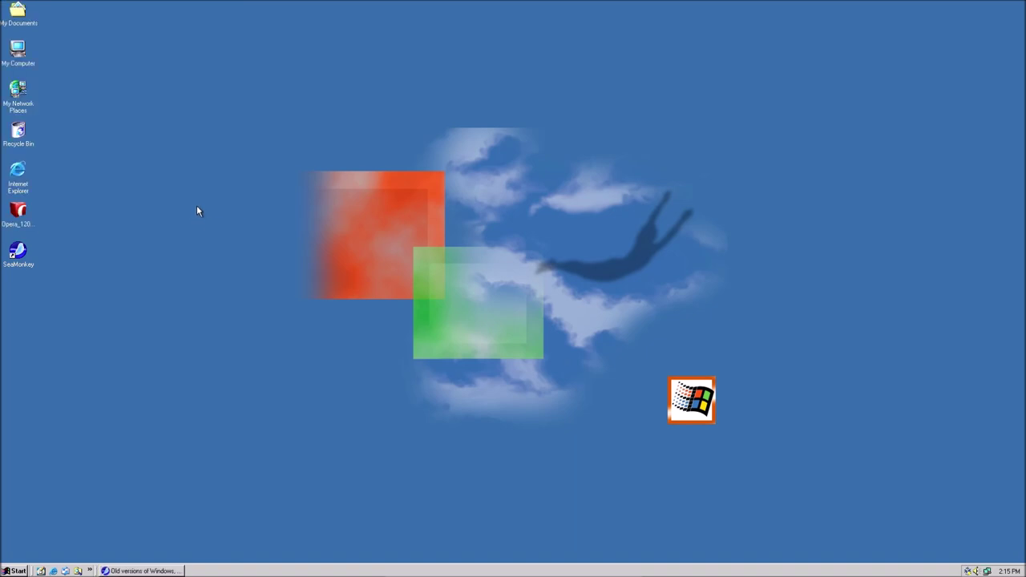
Bring SeaMonkey back and shorten the Opera 12.00 page address to load the oldversion.com home page.
click(151, 572)
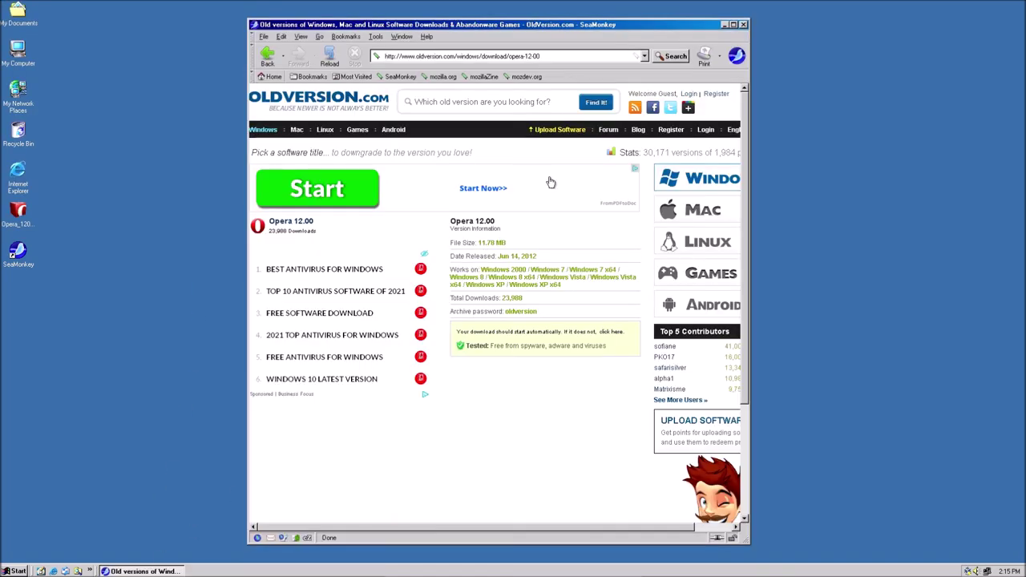
click(267, 55)
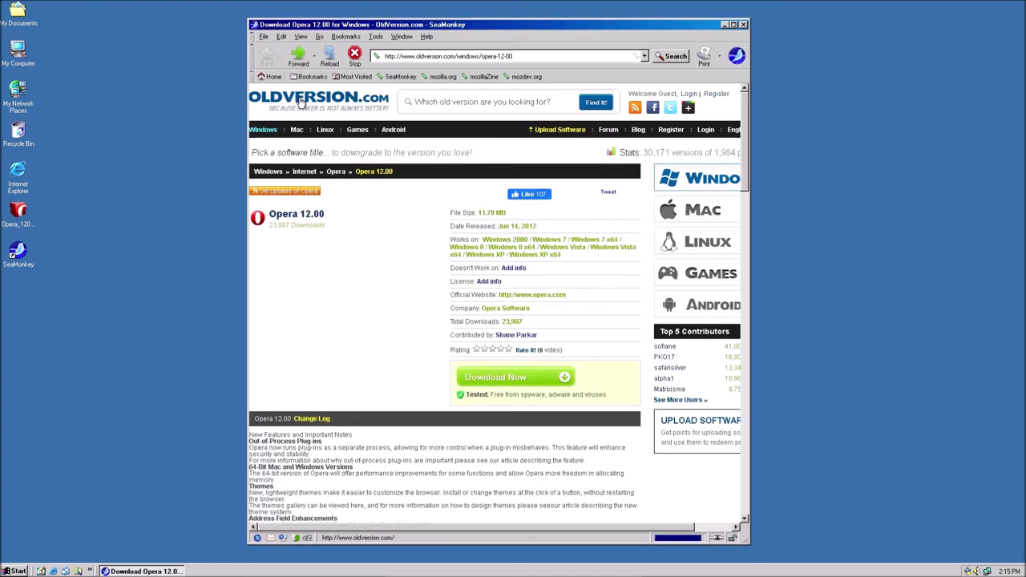
scroll(533, 358, down, 1)
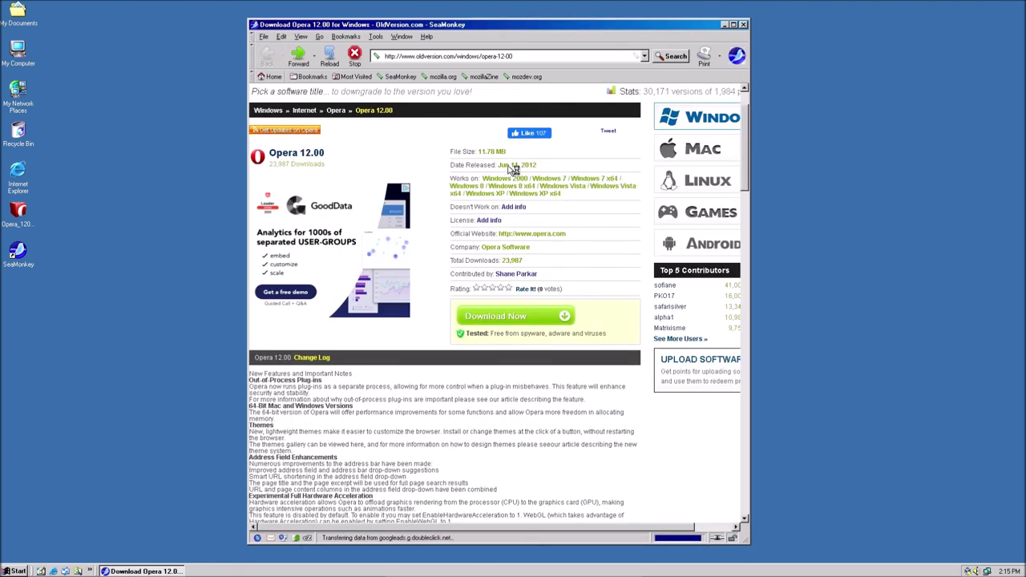
click(562, 58)
drag(514, 56, 458, 56)
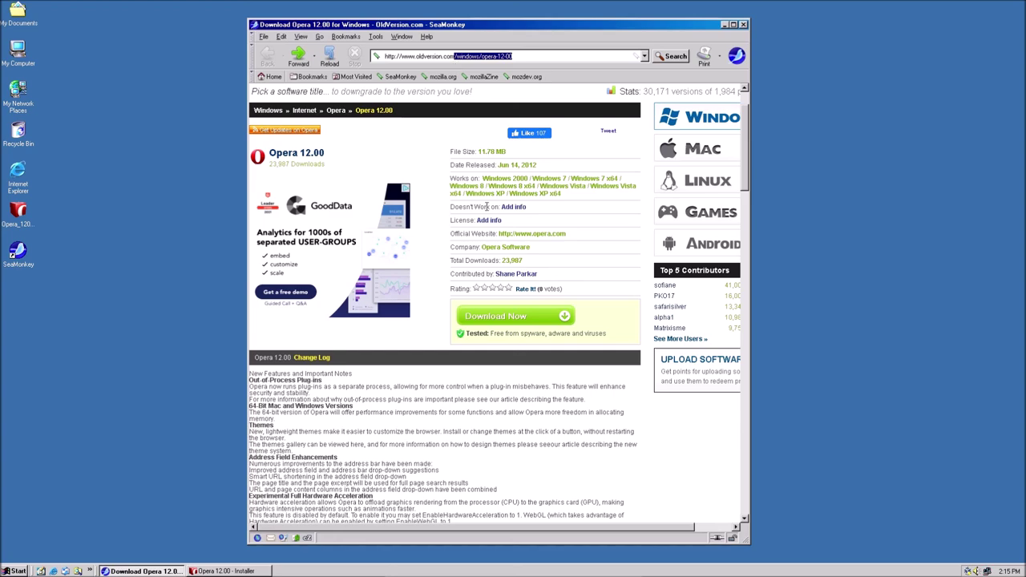
key(BackSpace)
key(Return)
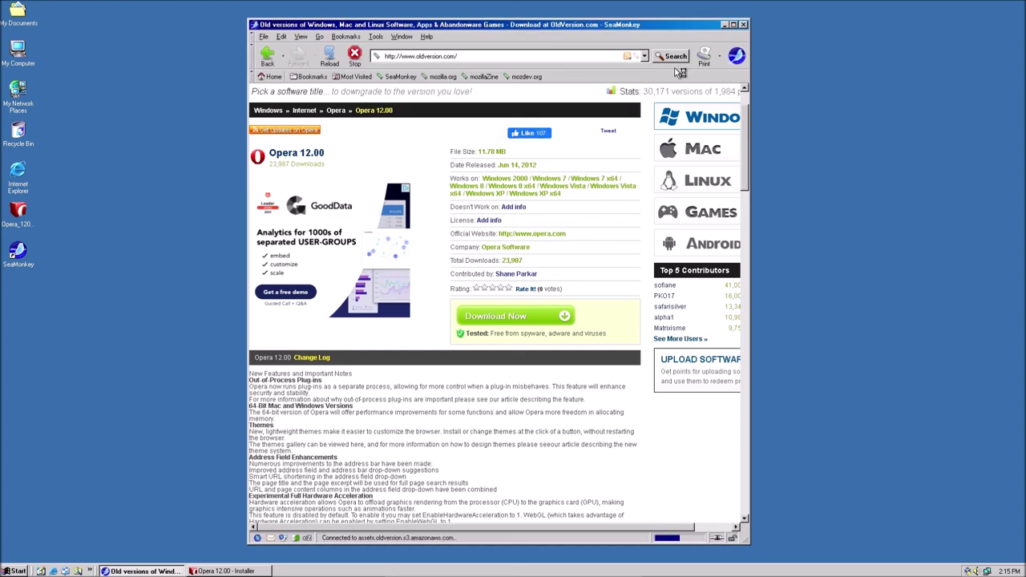
Minimize the browser window and start the Opera 12.00 installation from the installer.
click(723, 24)
click(561, 363)
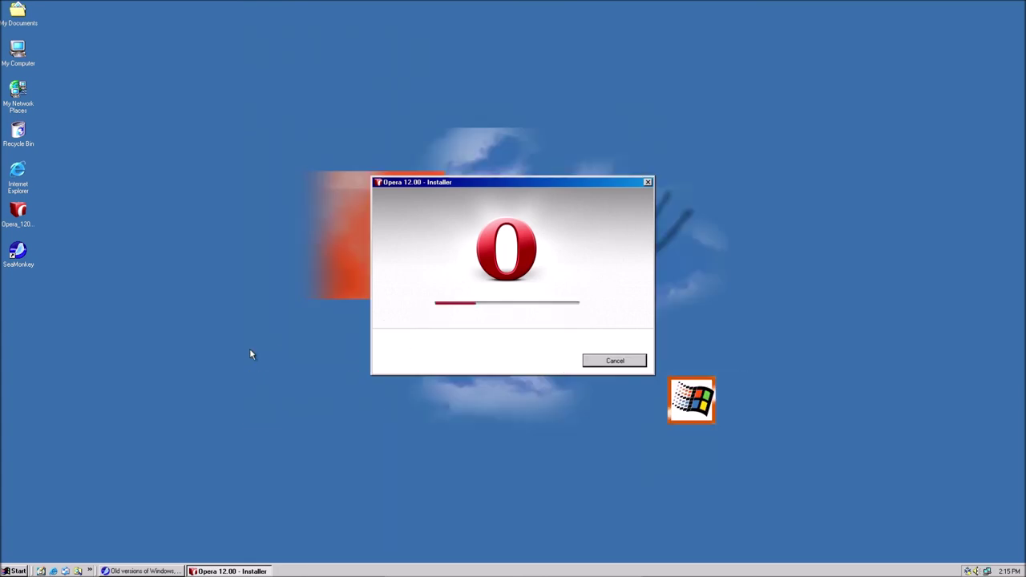
Copy the oldversion.com address from SeaMonkey while Opera installs.
click(140, 570)
click(449, 56)
key(ctrl+c)
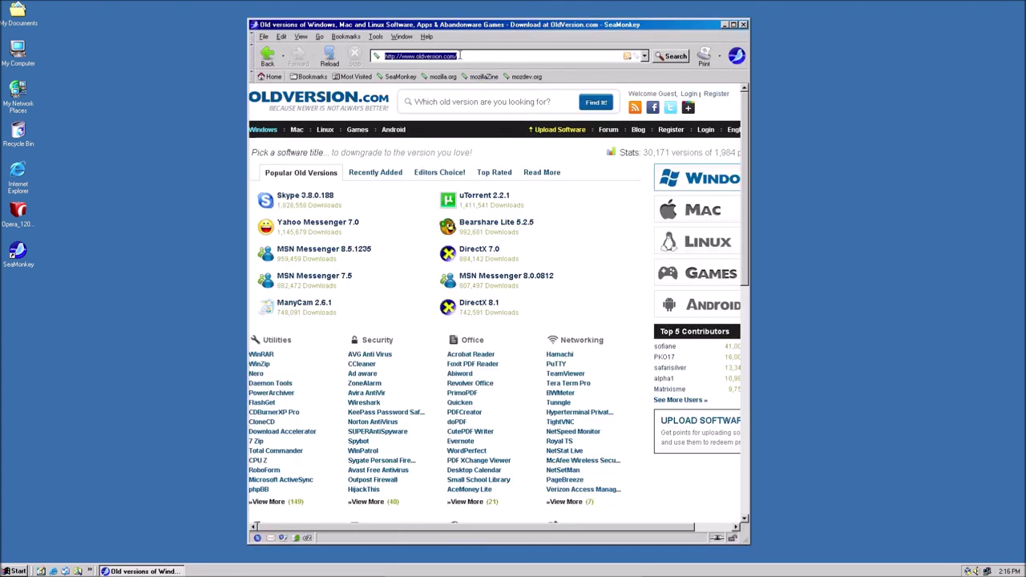
right_click(465, 57)
click(479, 86)
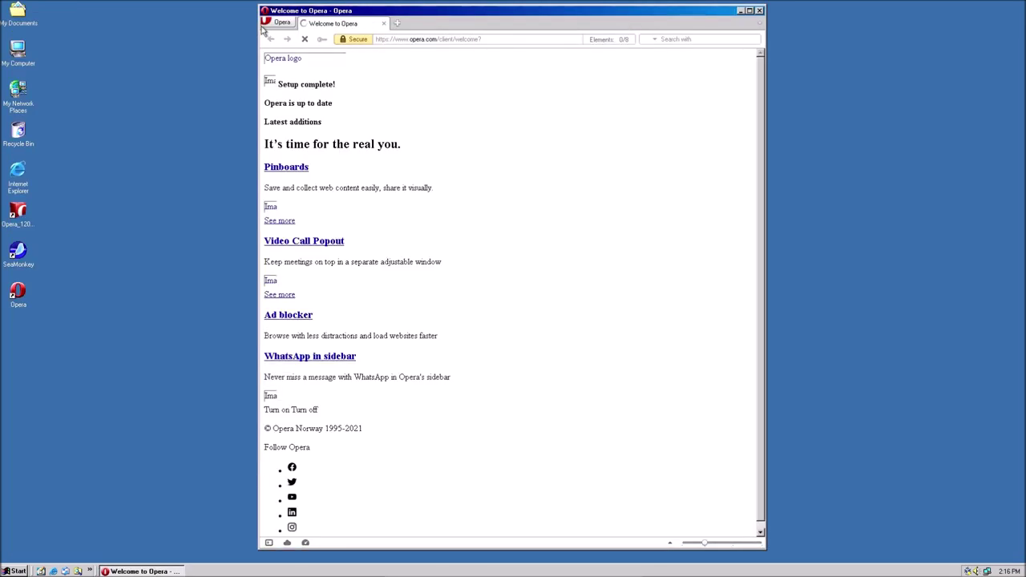
key(alt)
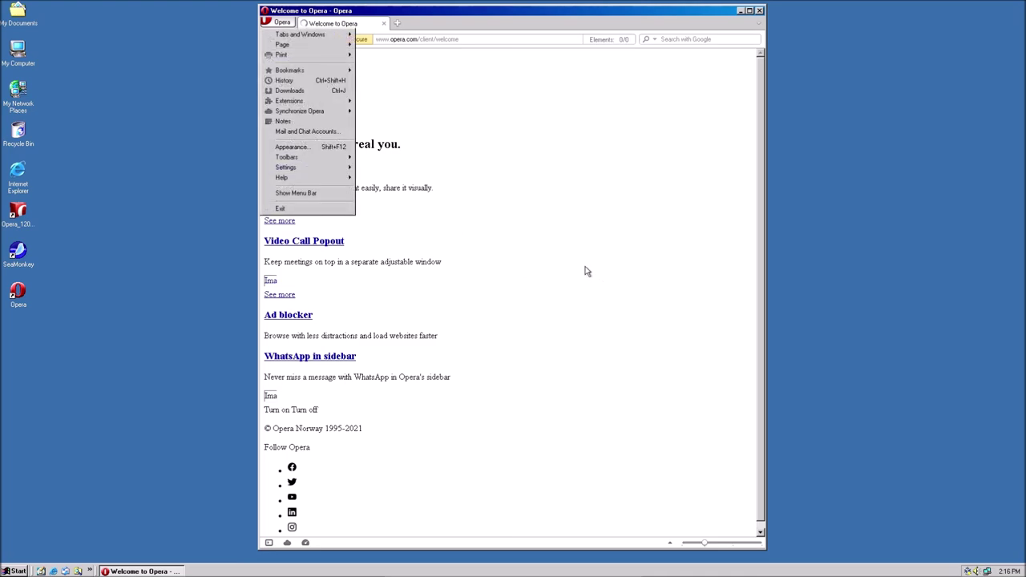
key(Escape)
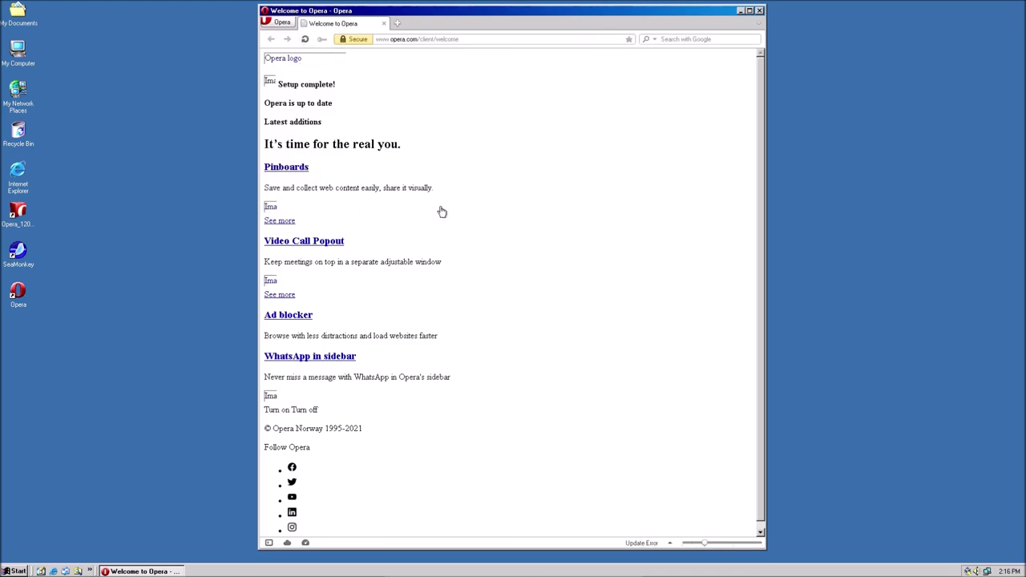
click(441, 39)
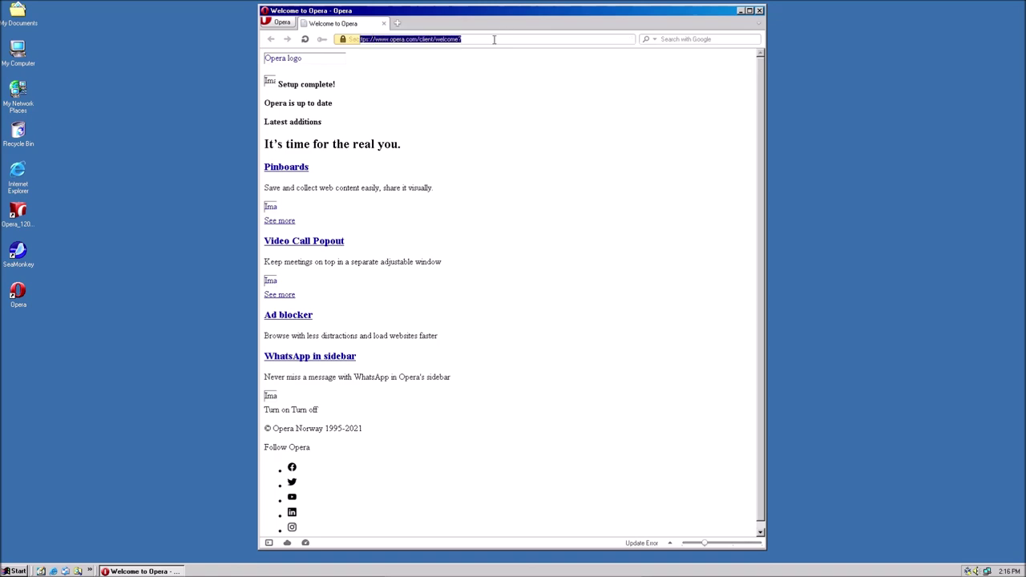
drag(461, 39, 422, 40)
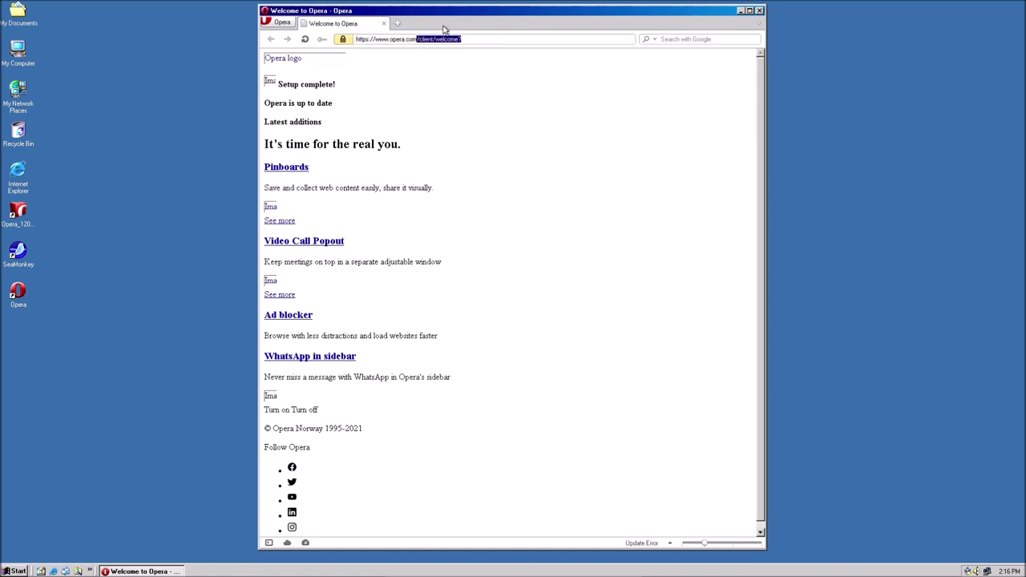
key(BackSpace)
key(Return)
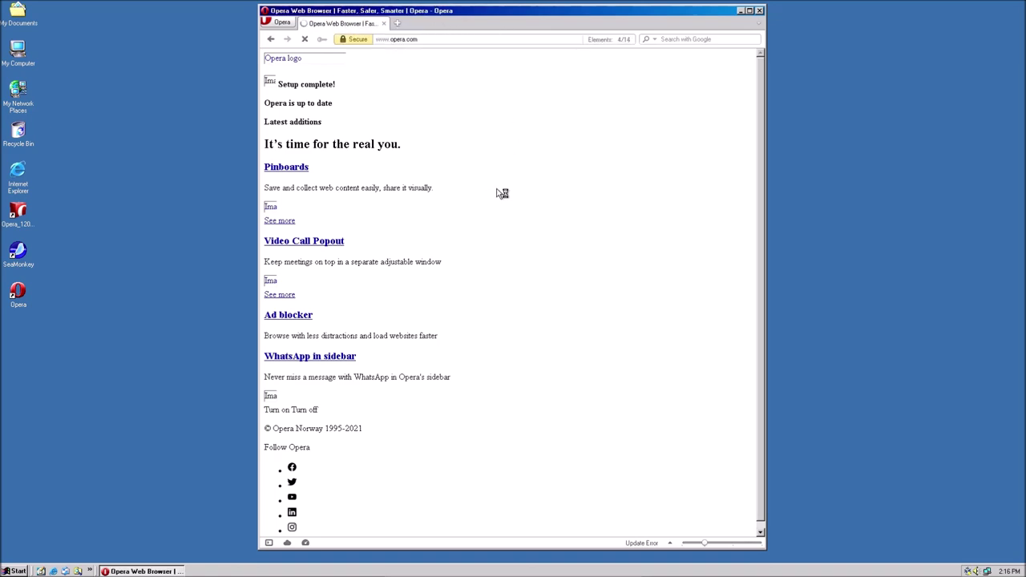
Check the opera.com security summary, follow the Download now link and look through the resulting page.
click(359, 40)
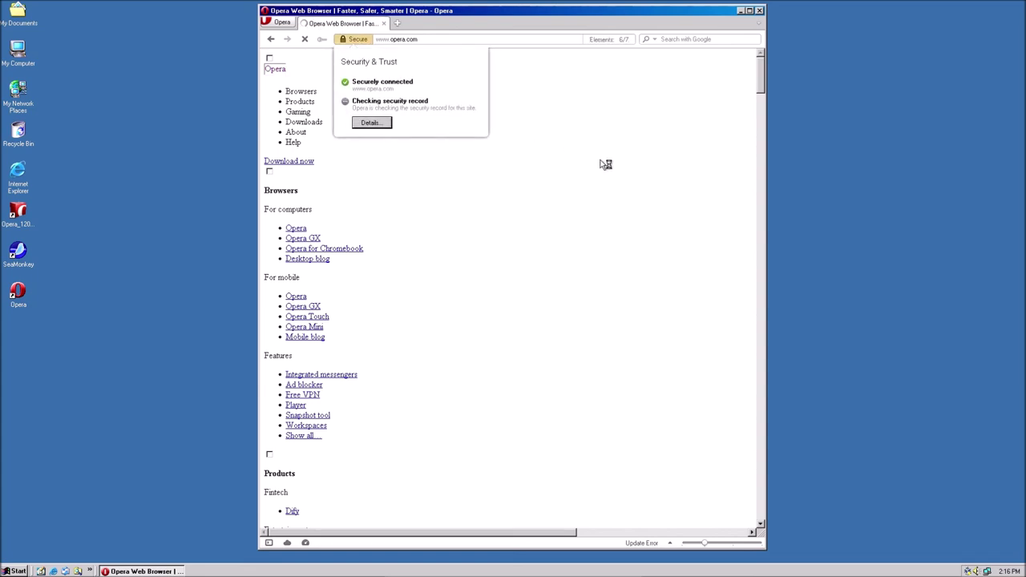
click(290, 161)
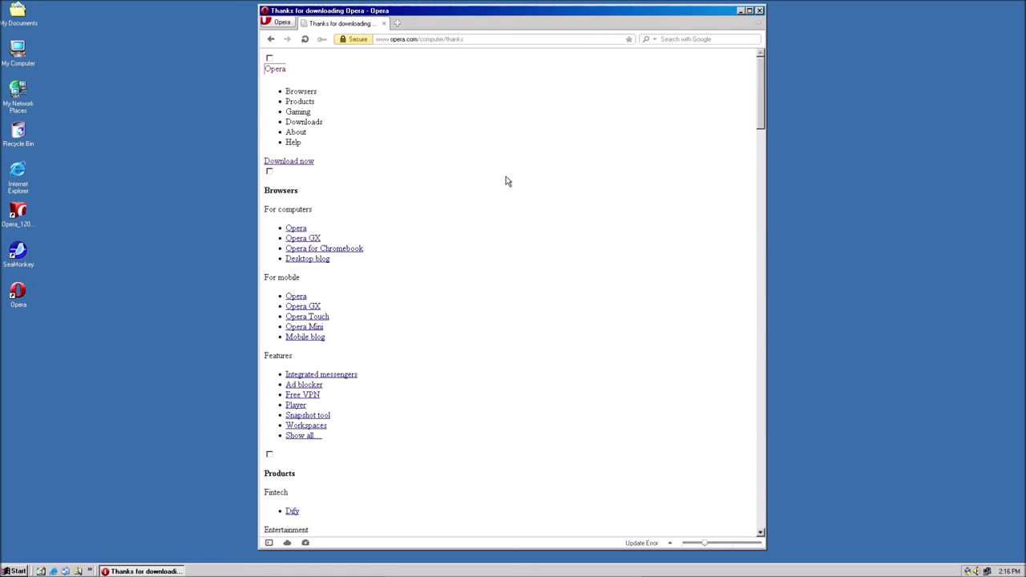
scroll(513, 186, down, 20)
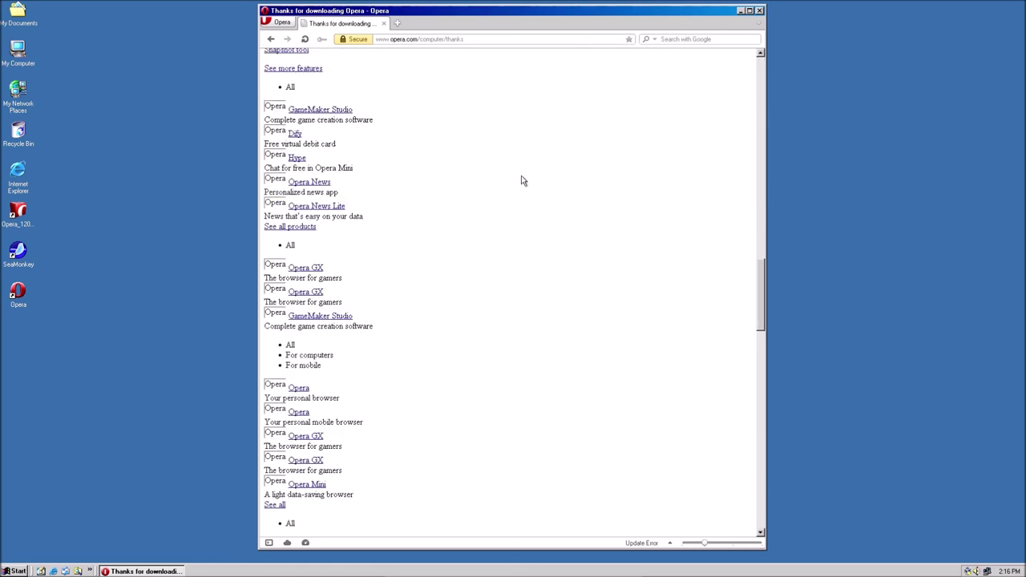
scroll(525, 175, up, 10)
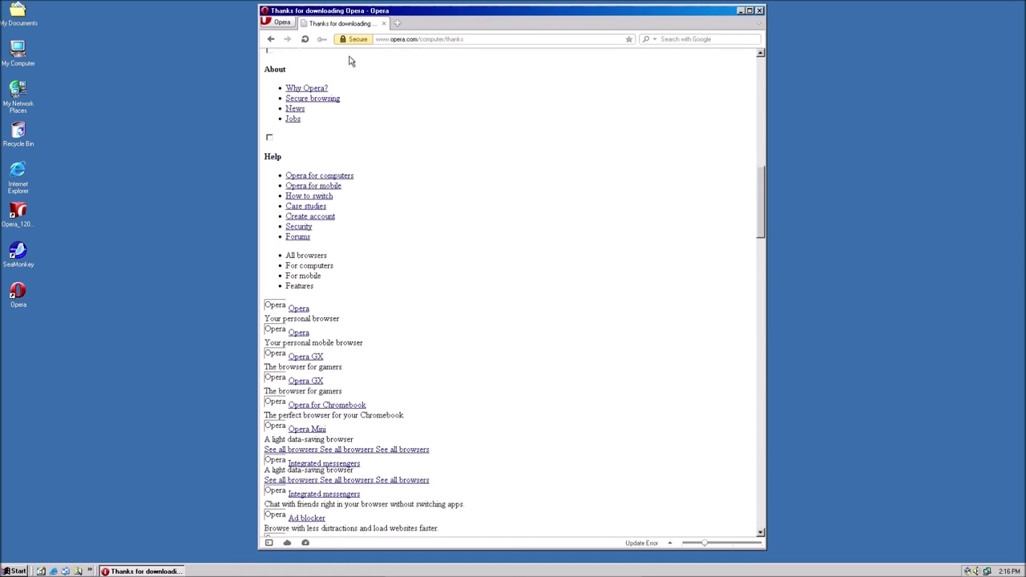
click(282, 22)
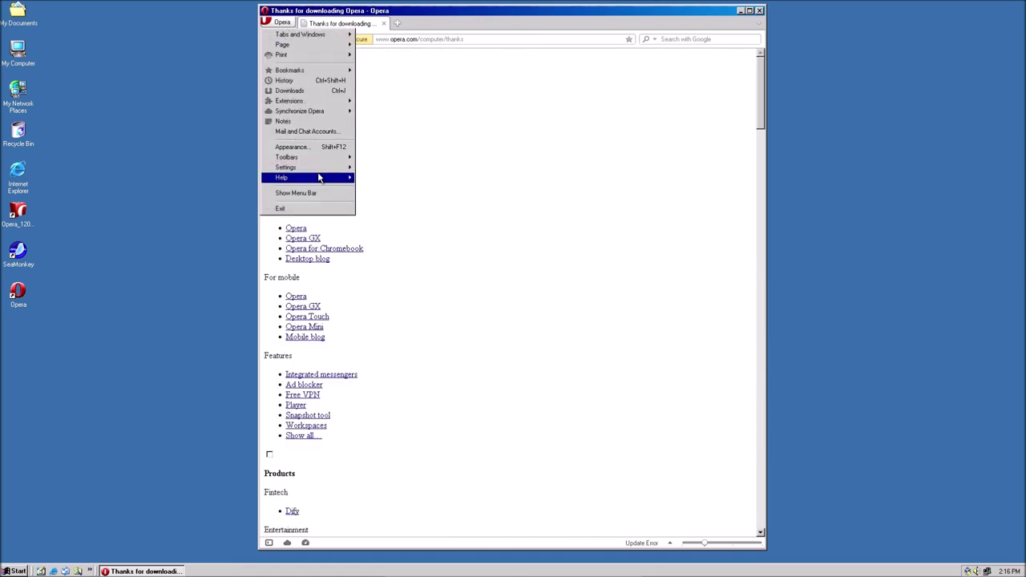
mouse_move(333, 167)
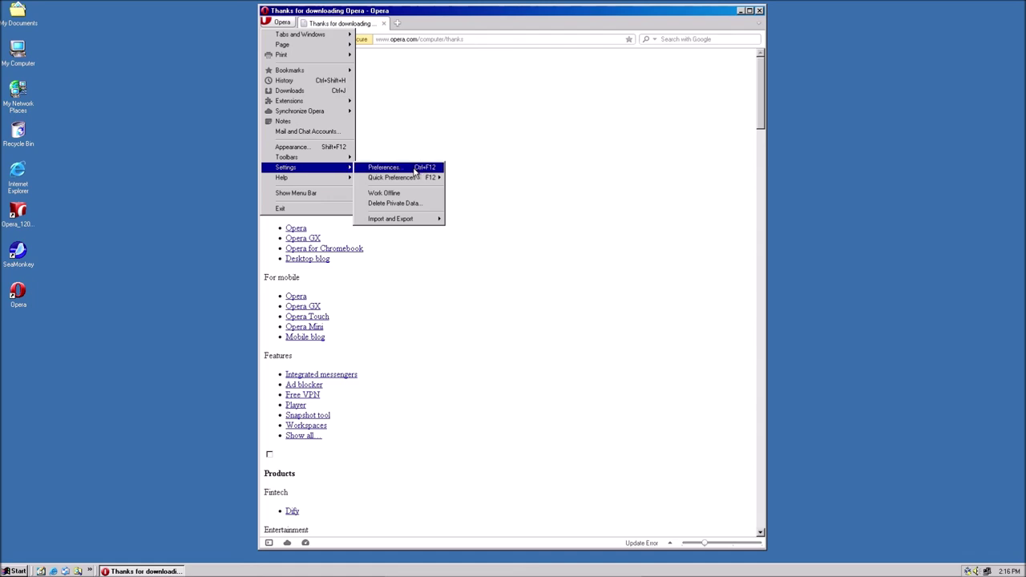
click(430, 59)
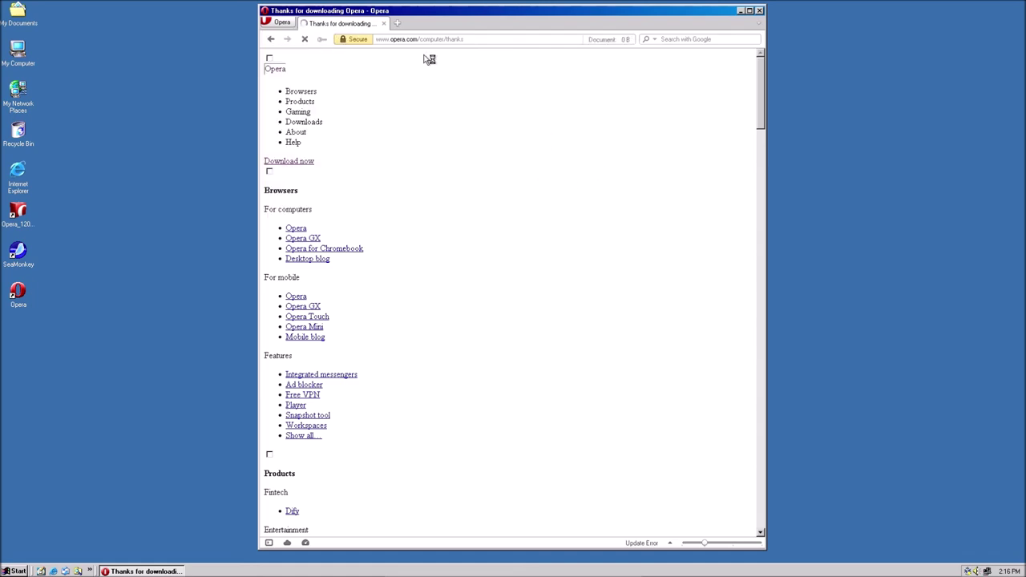
Load the copied oldversion.com address in Opera and maximize the browser window.
click(482, 39)
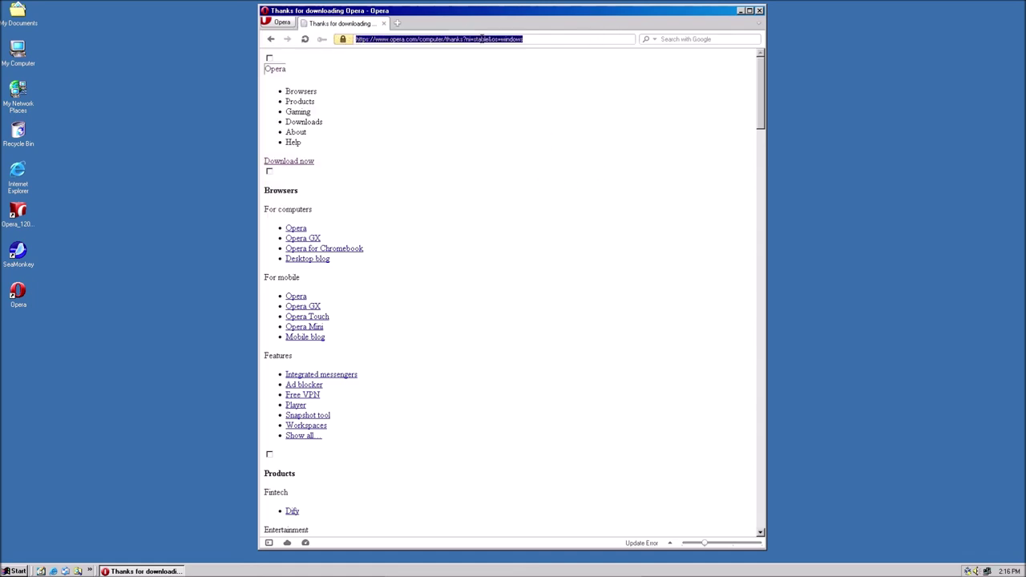
right_click(483, 42)
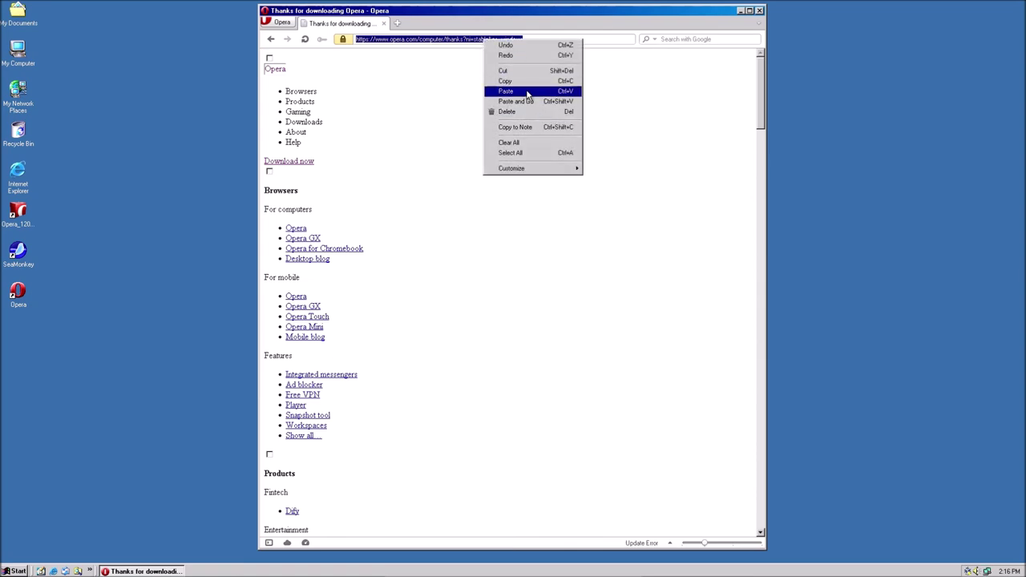
click(528, 101)
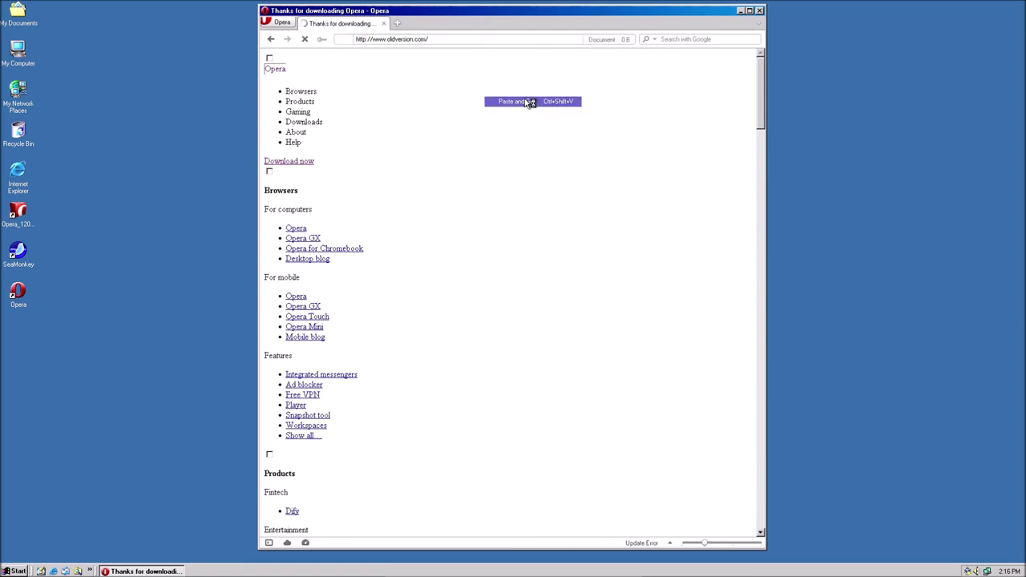
double_click(472, 17)
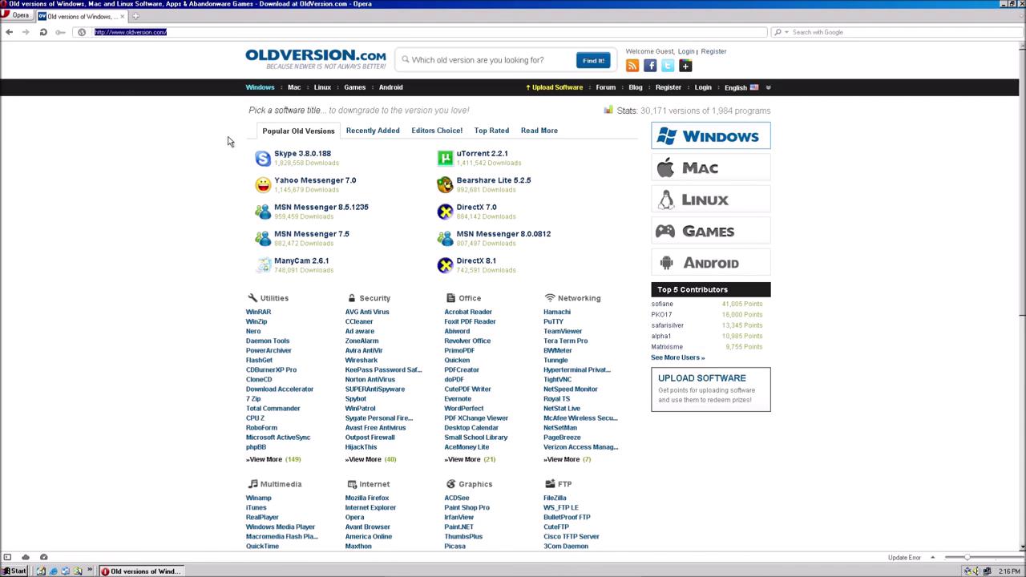
Open youtube.com in Opera, continue past the supported browsers page and look down the home page.
text(youtube.com)
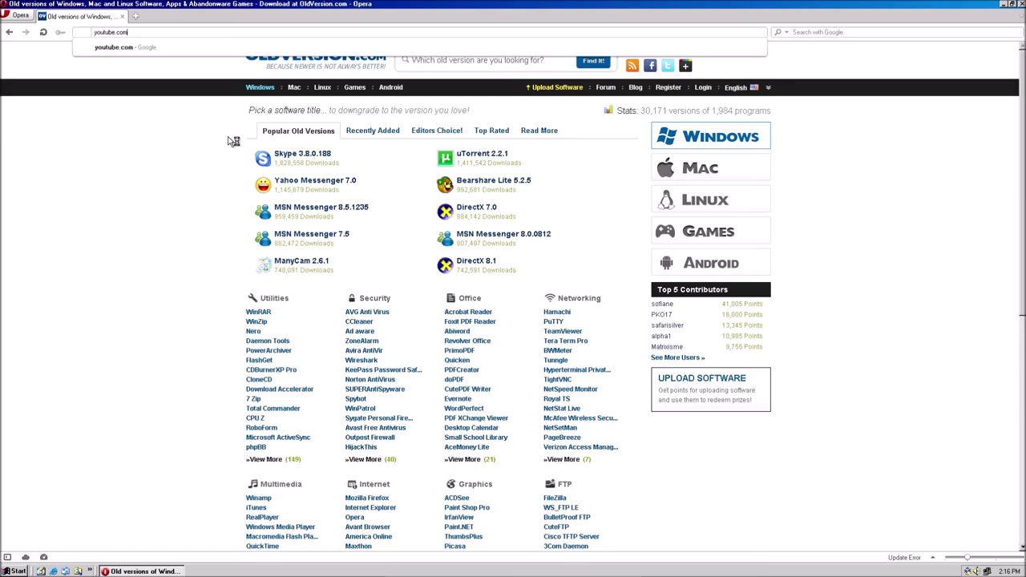
key(Return)
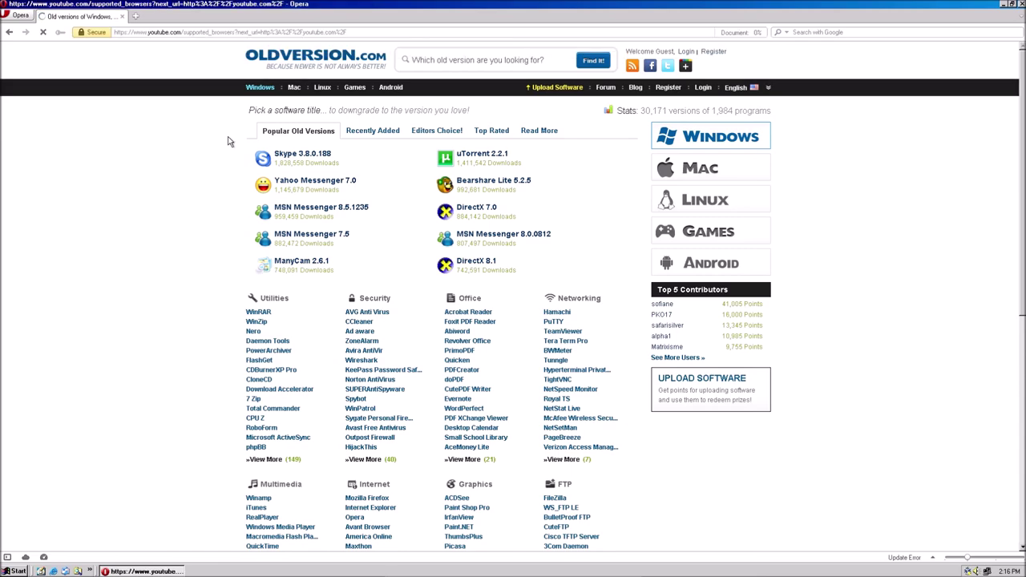
click(530, 387)
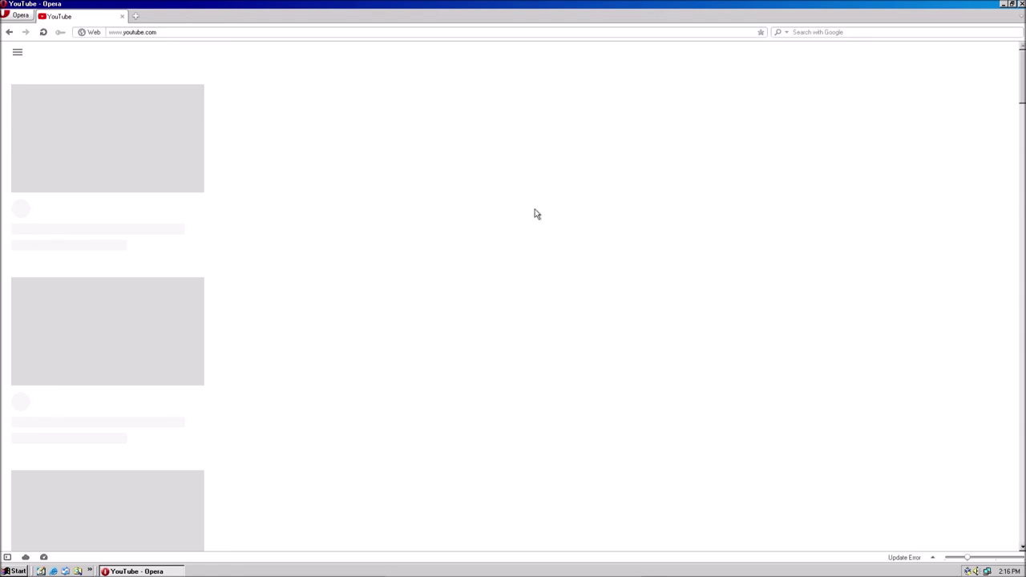
scroll(537, 214, down, 4)
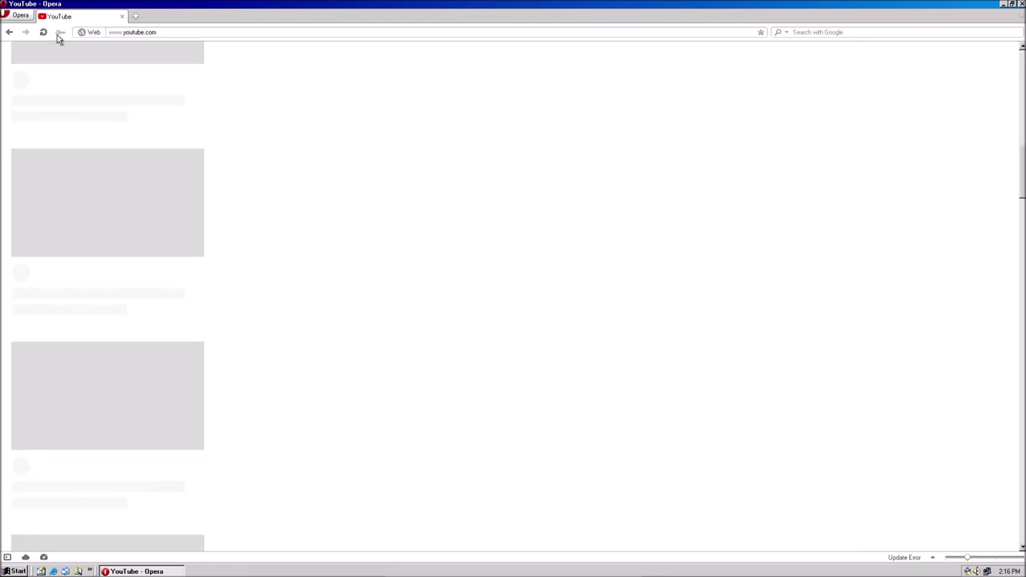
Open YouTube's detailed security information, view its Fraud and Malware Protection section and move the dialog aside.
click(90, 32)
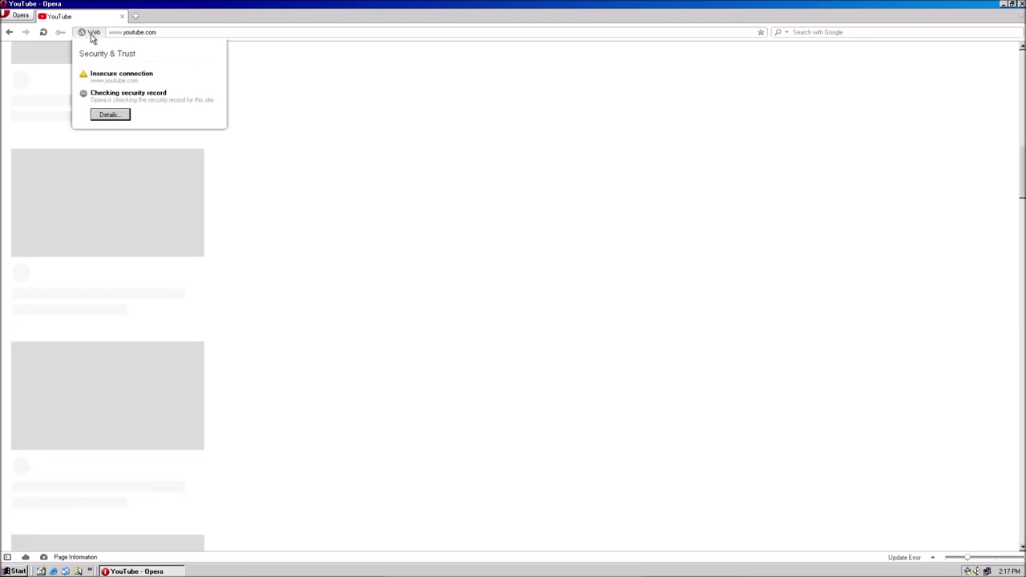
click(109, 116)
click(452, 194)
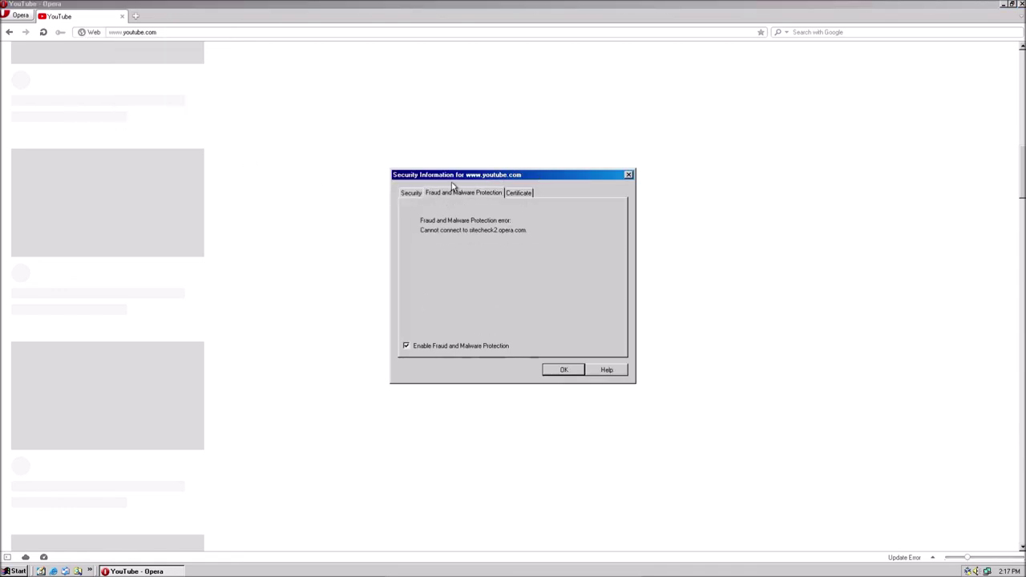
drag(452, 175, 320, 126)
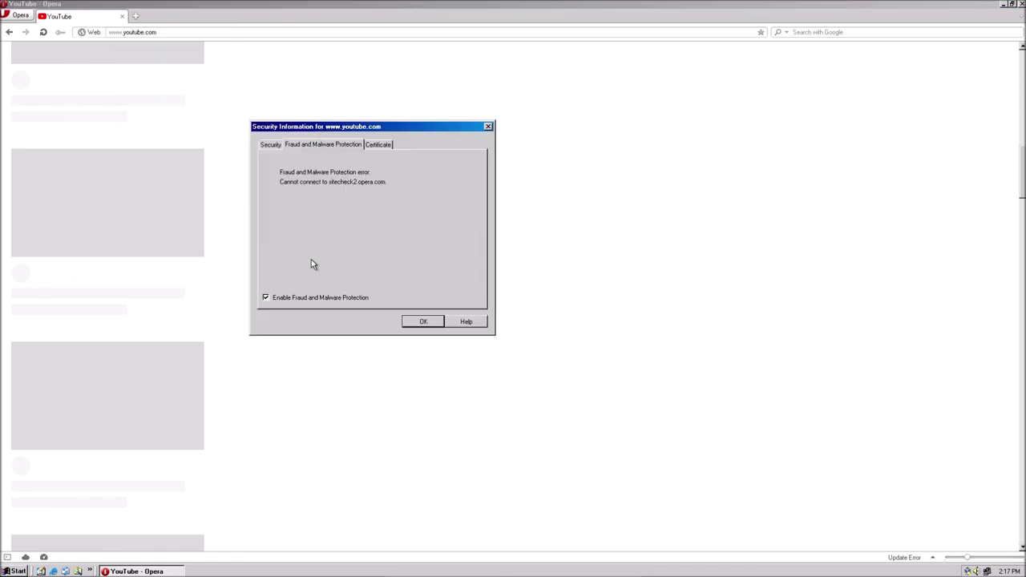
Disable Fraud and Malware Protection in YouTube's security information, view the Certificate and Security sections, and accept the dialog.
click(299, 300)
click(367, 146)
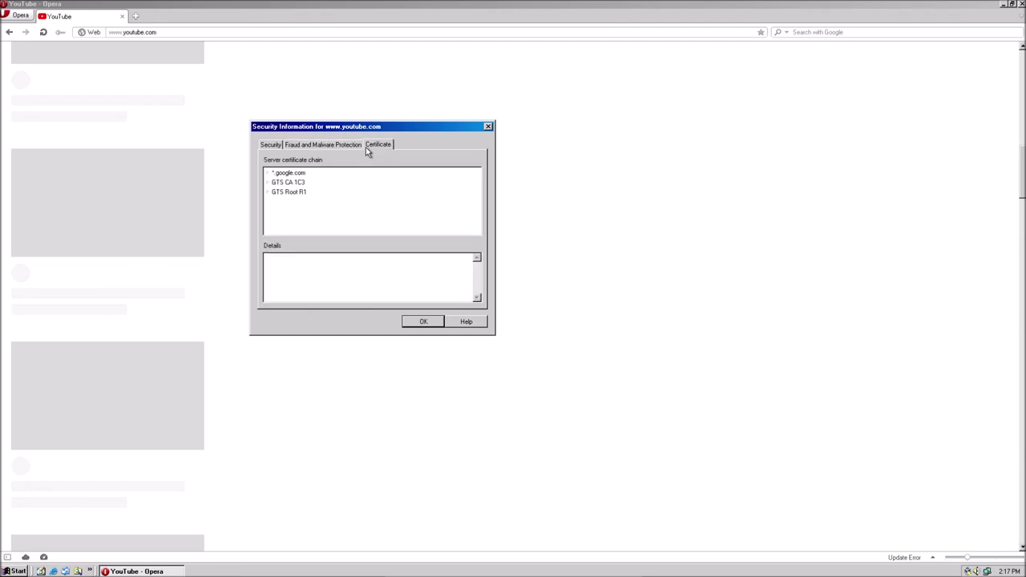
click(271, 145)
click(424, 323)
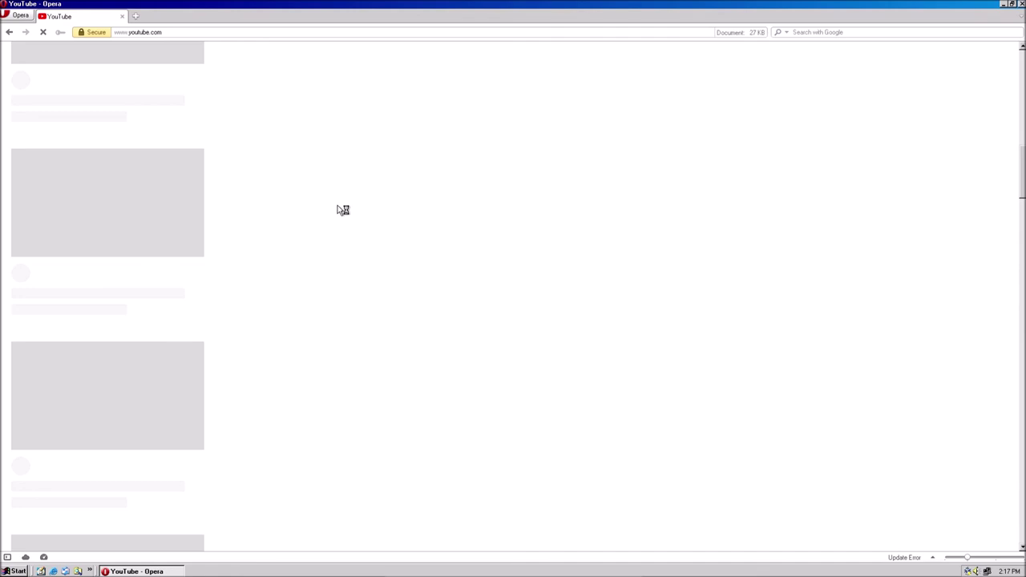
Look back up the YouTube page and close the Opera browser.
scroll(312, 206, up, 2)
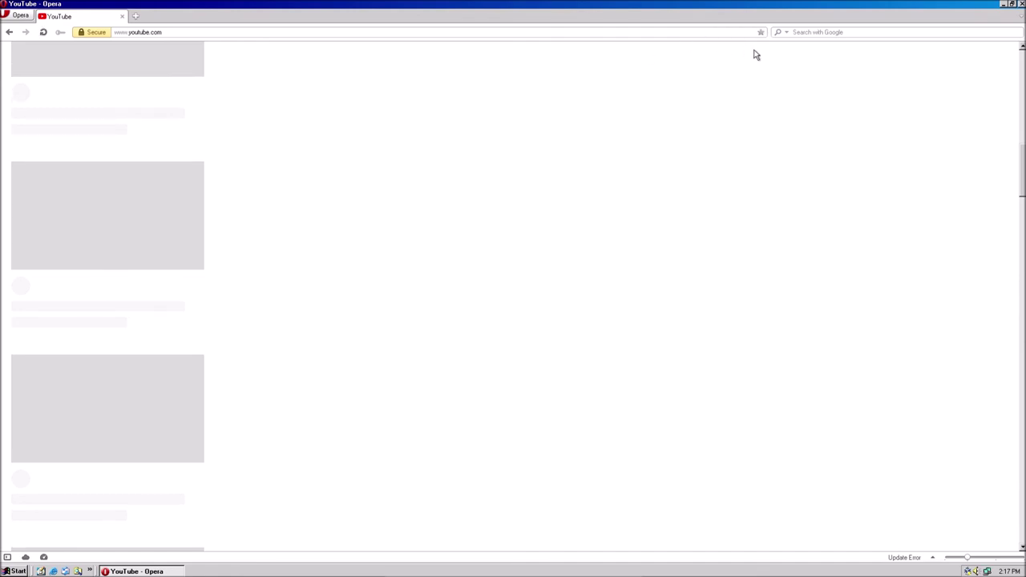
click(314, 32)
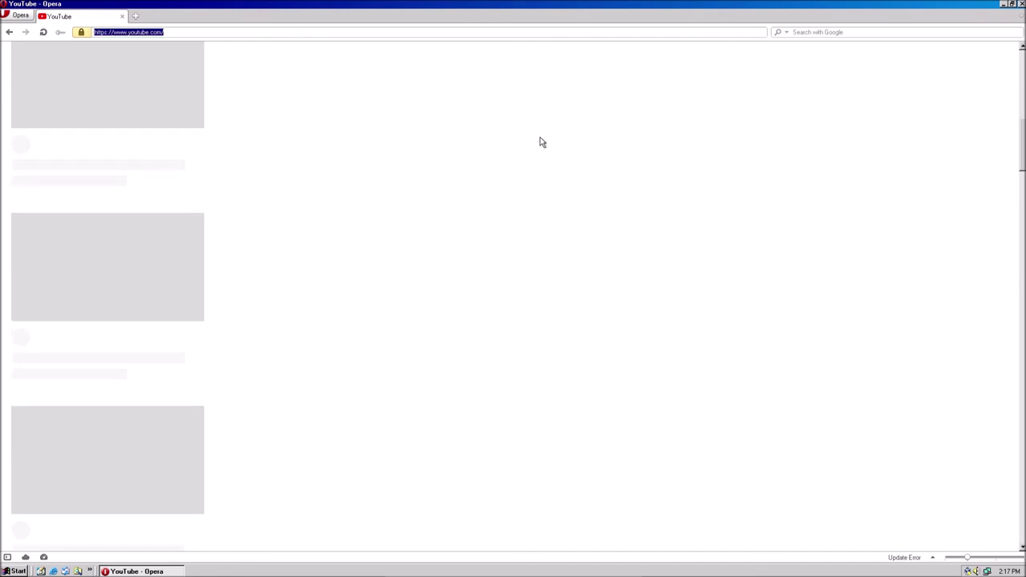
click(1019, 4)
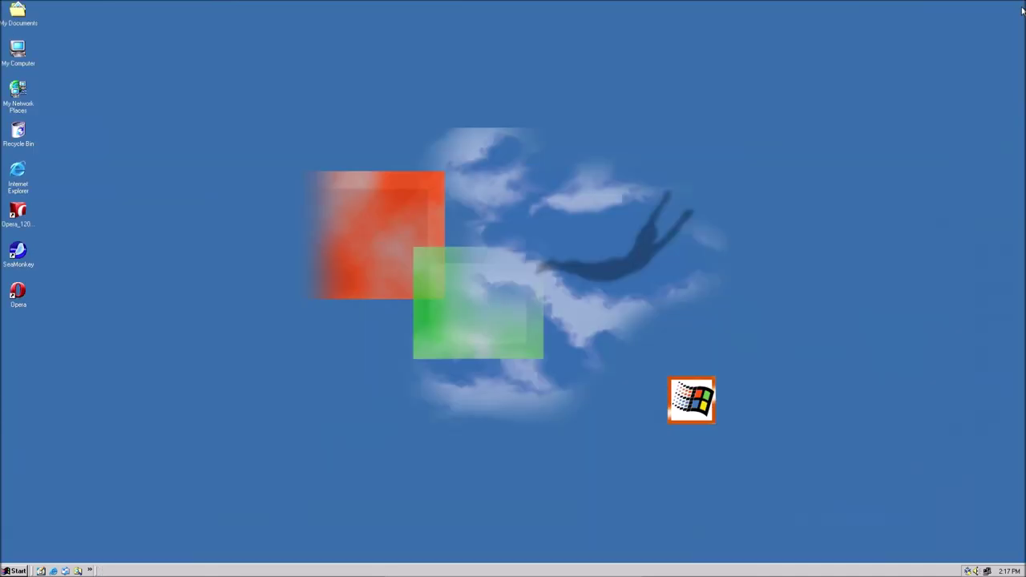
Send Opera_1200_int_Setup.exe to the Recycle Bin and move the Opera desktop shortcut into its place above SeaMonkey.
right_click(20, 221)
click(48, 282)
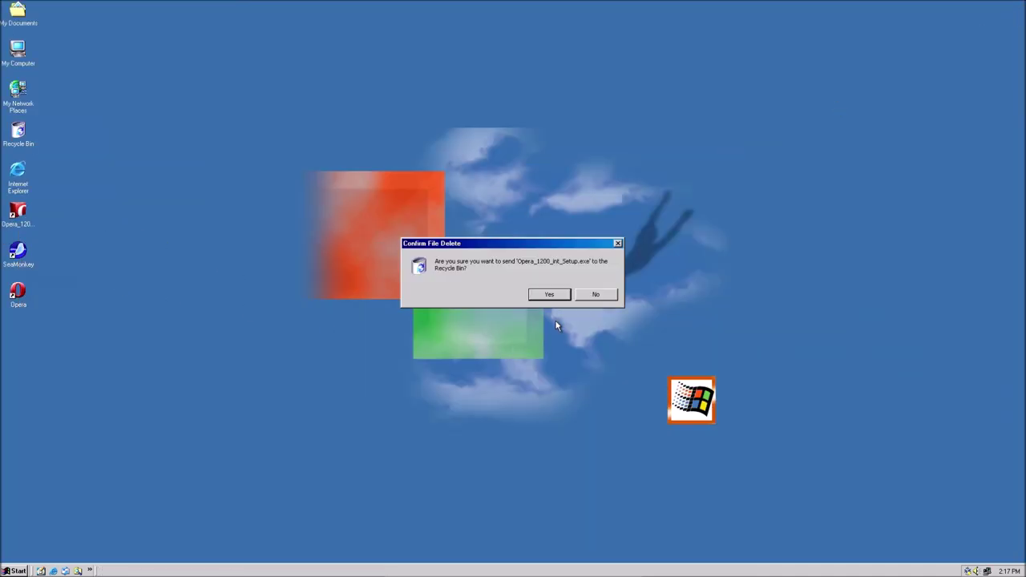
click(553, 293)
drag(15, 283, 16, 210)
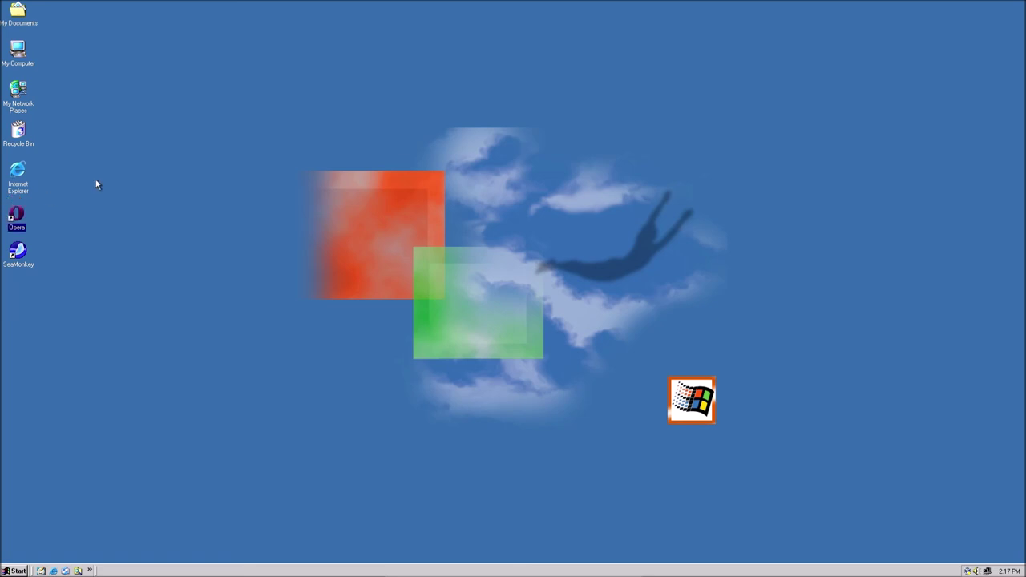
right_click(110, 176)
click(143, 214)
Empty the Recycle Bin and confirm the permanent deletion of its contents.
right_click(23, 132)
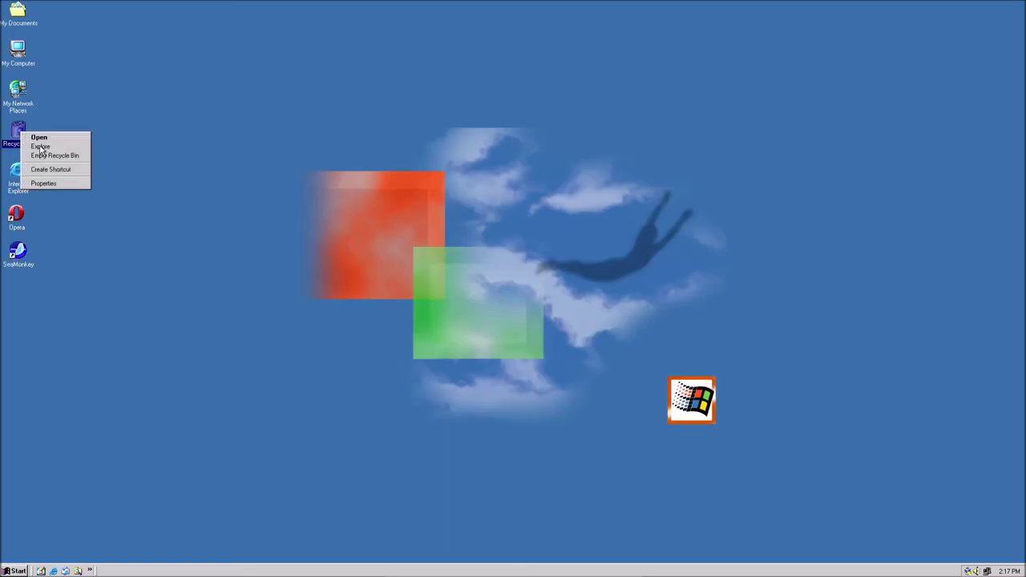
click(48, 157)
click(548, 294)
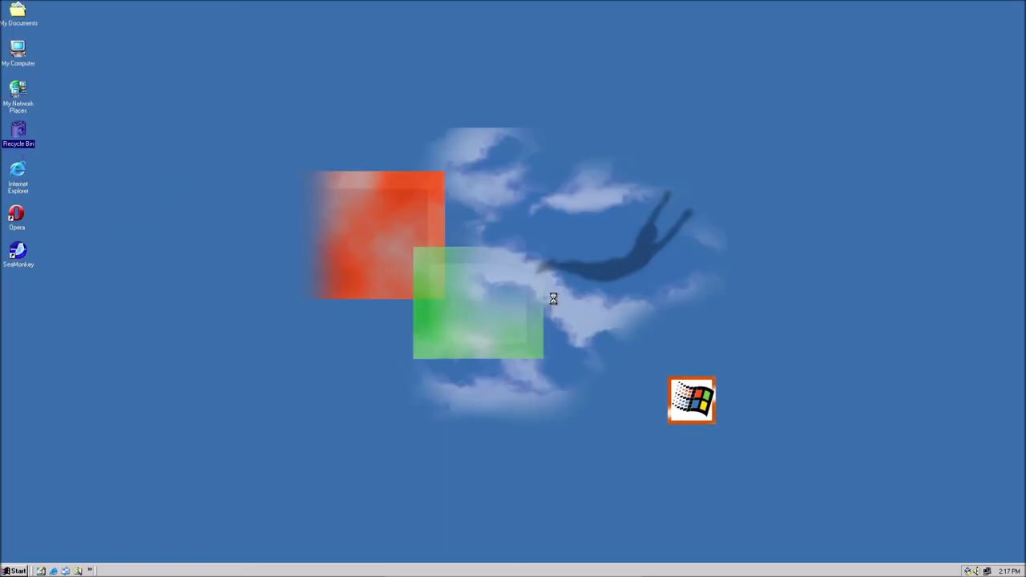
drag(222, 140, 395, 265)
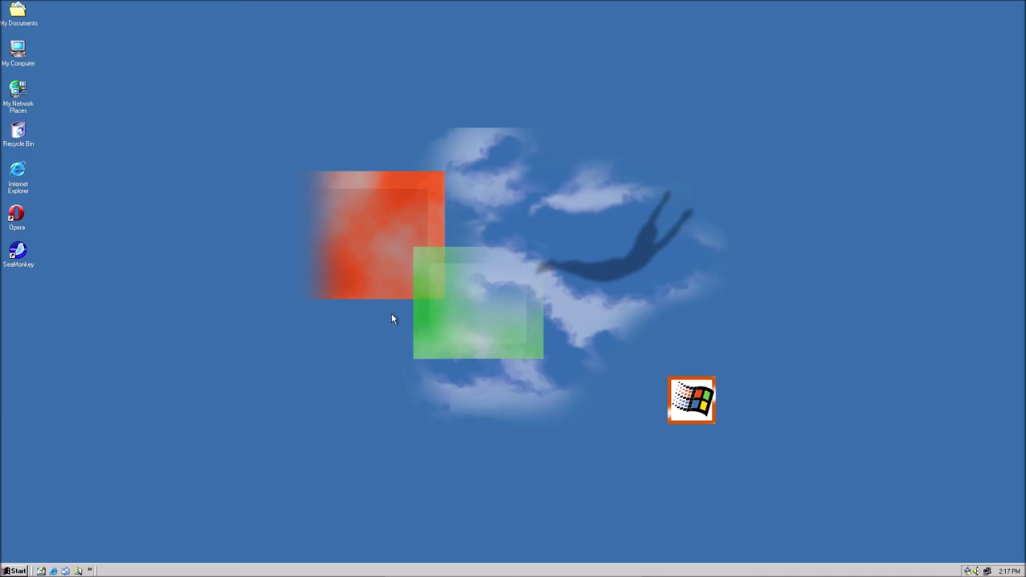
drag(281, 108, 843, 456)
drag(323, 126, 832, 481)
right_click(183, 103)
click(207, 141)
Bring up the Windows shutdown dialog and confirm it.
click(19, 570)
click(48, 553)
click(508, 274)
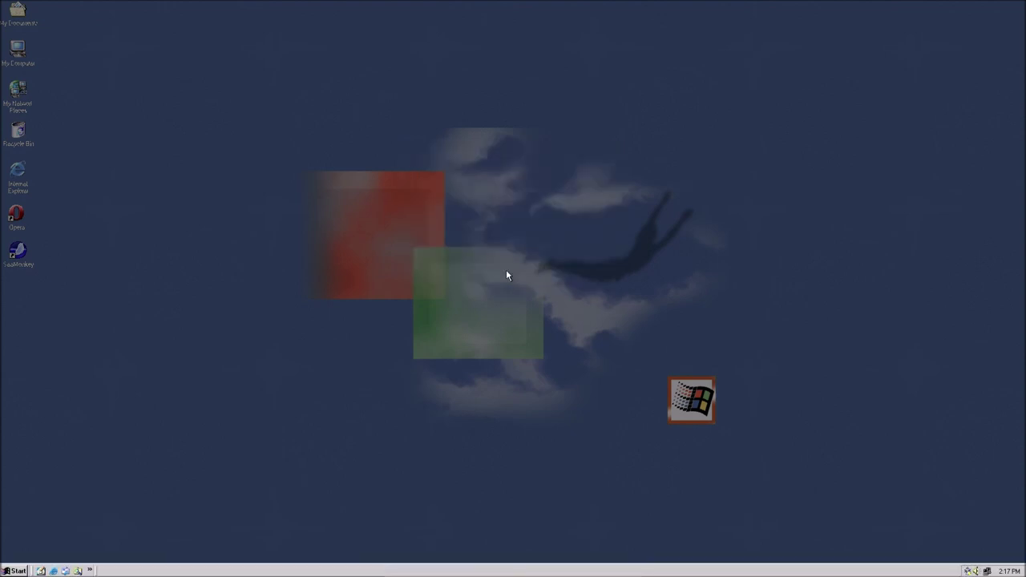